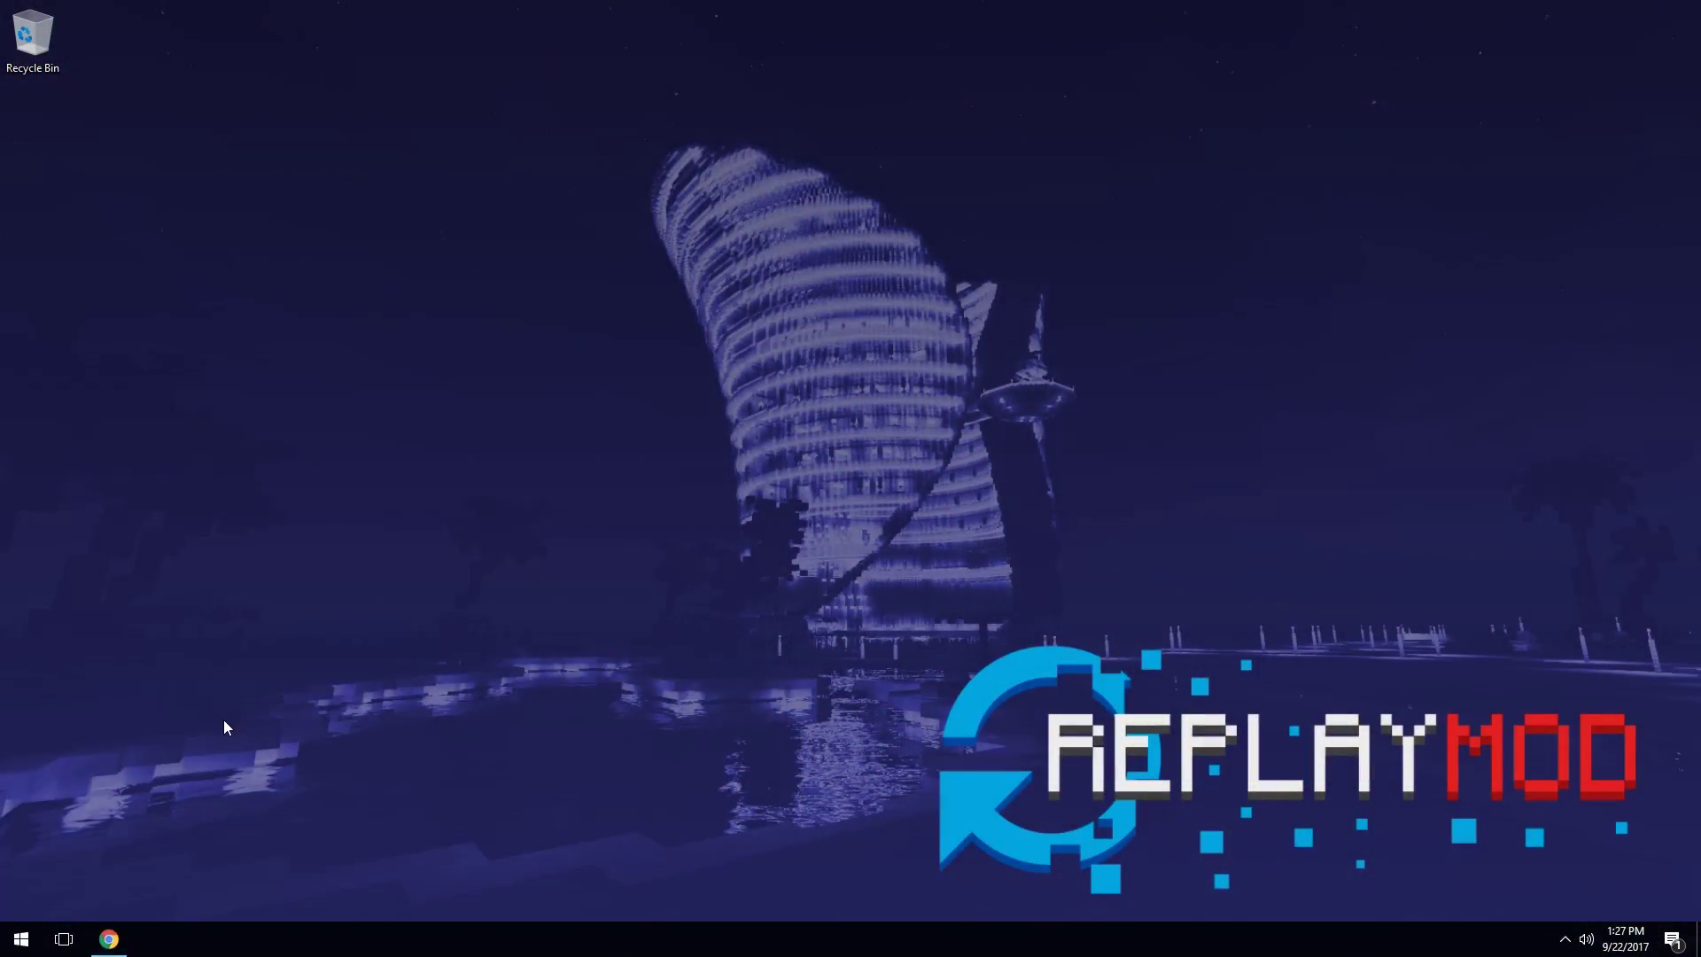
- Switch to Chrome and download the Forge Windows installer for Minecraft 1.12.2, skipping the advertisement
{"action": "left_click", "coordinate": [108, 939]}
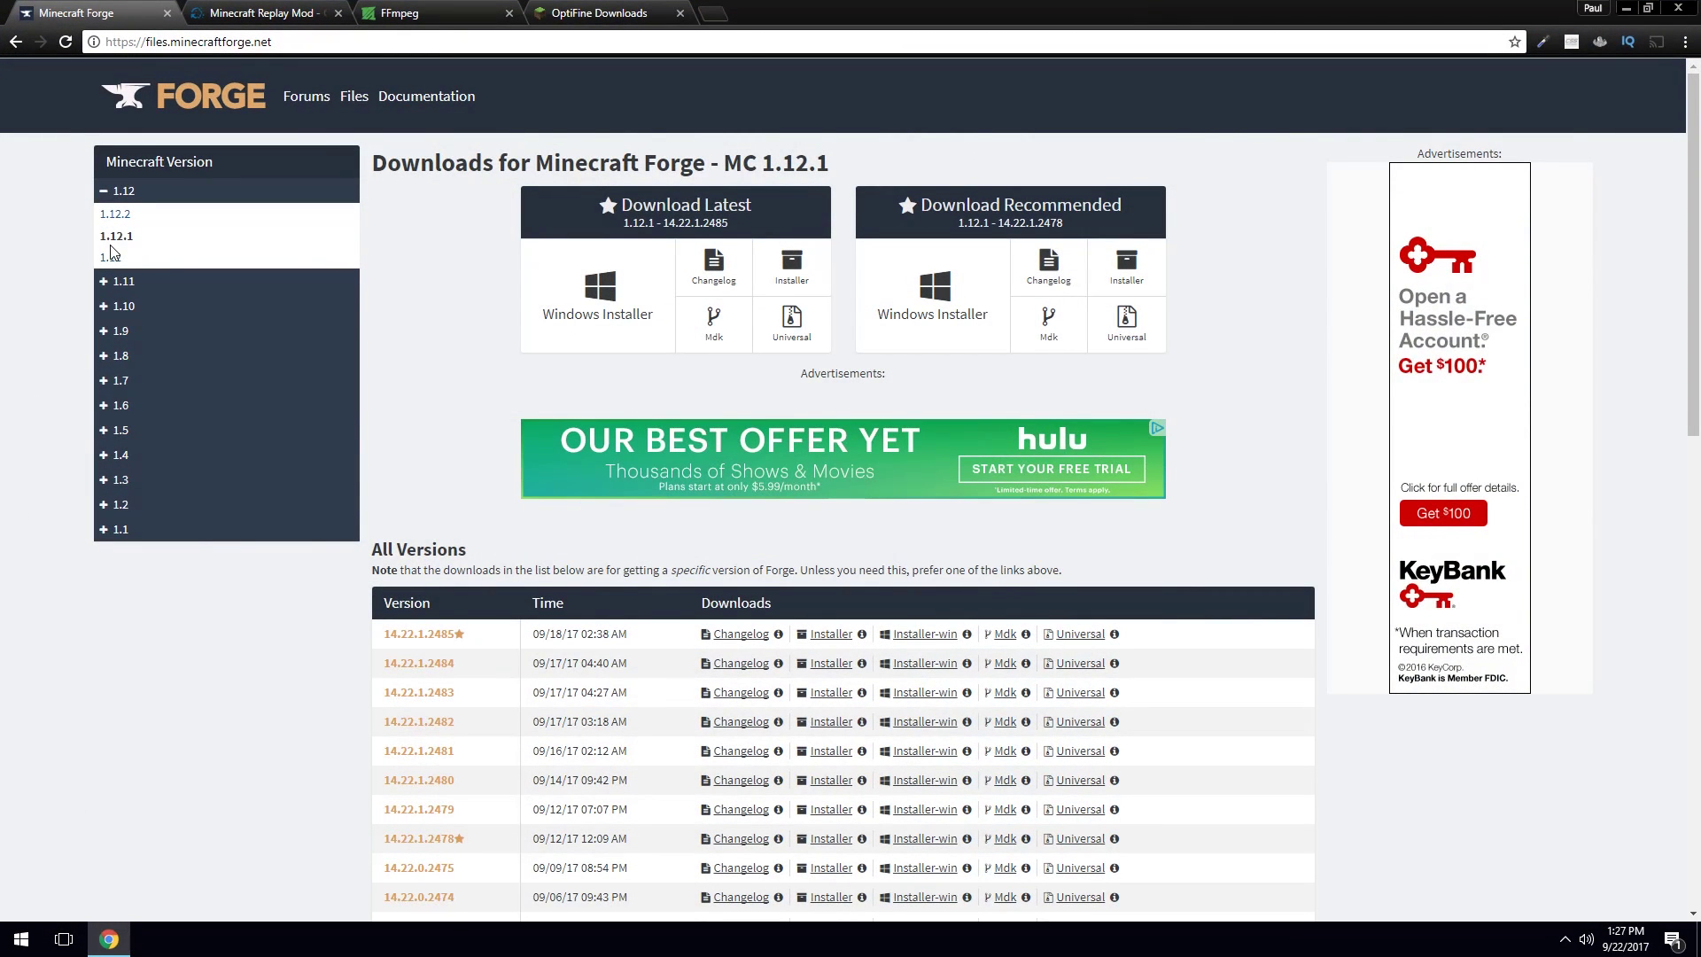
{"action": "left_click", "coordinate": [114, 214]}
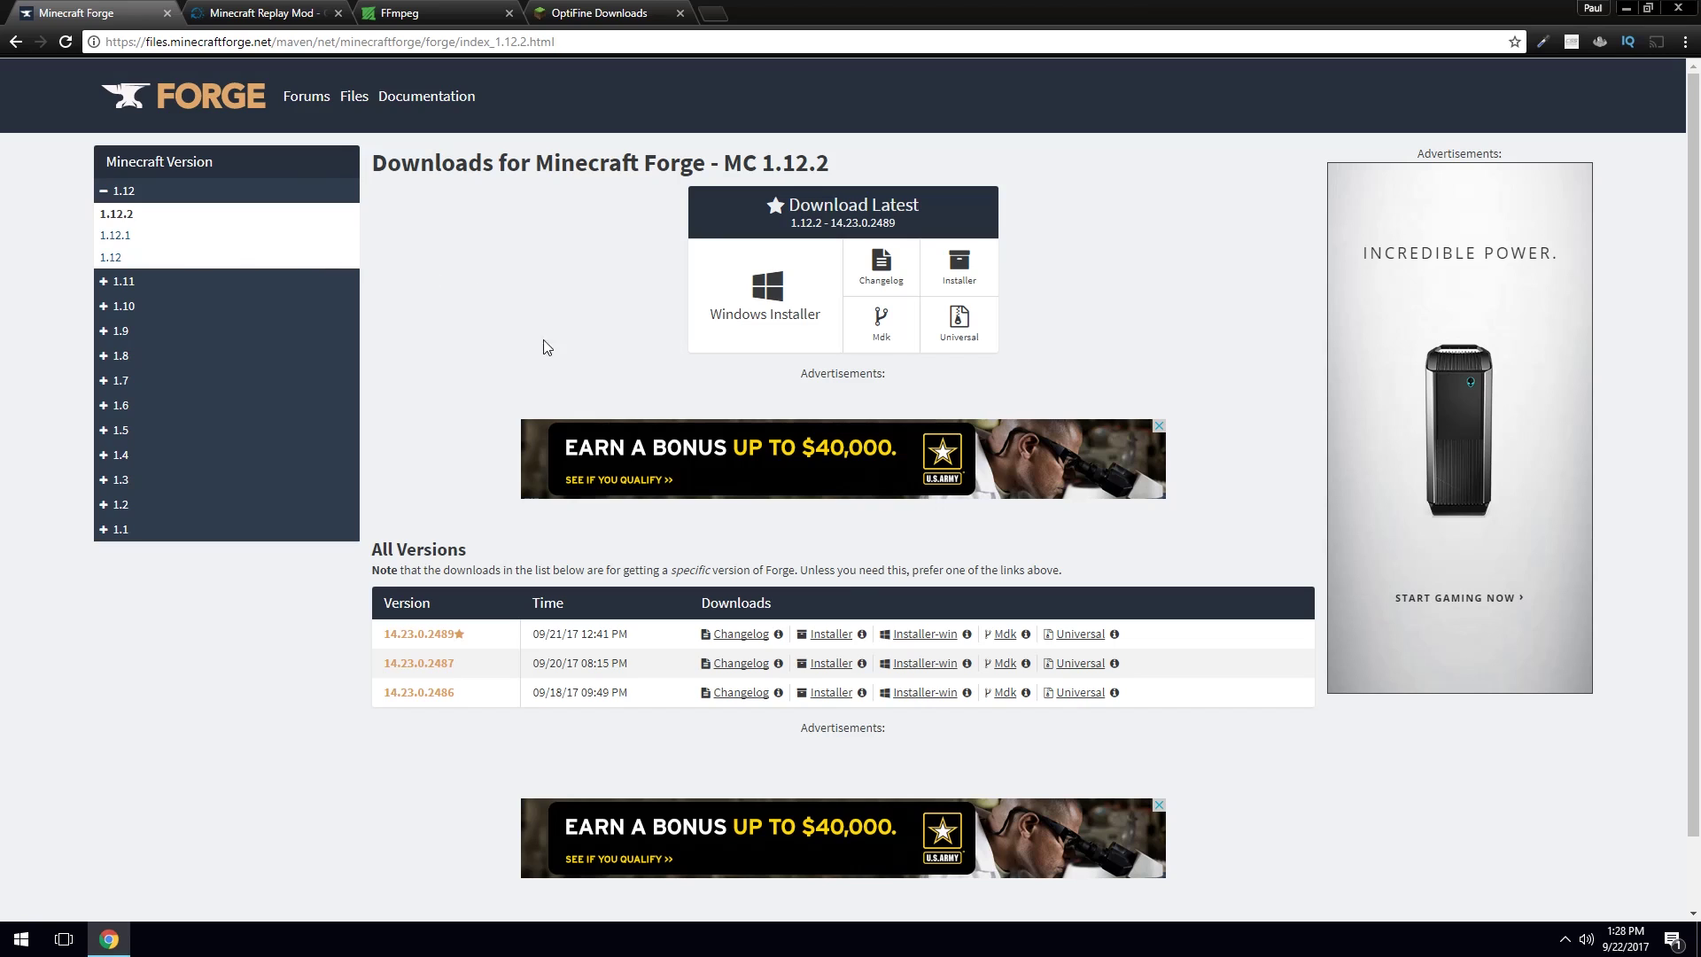
{"action": "left_click", "coordinate": [765, 297]}
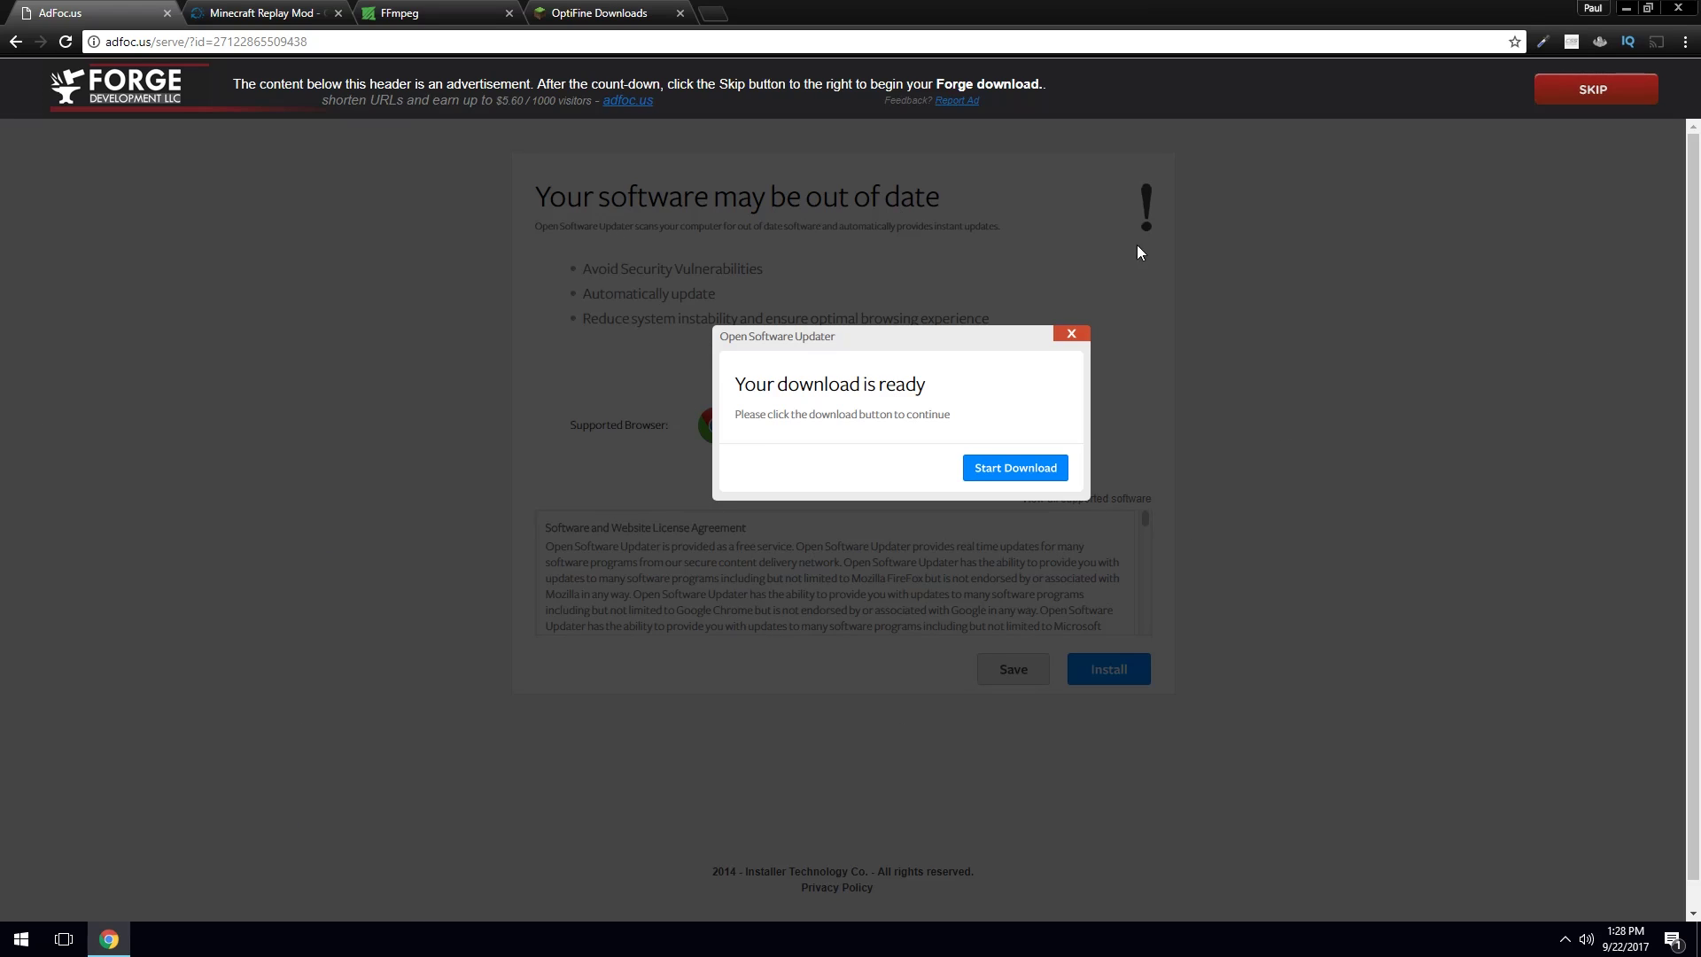
{"action": "left_click", "coordinate": [1624, 102]}
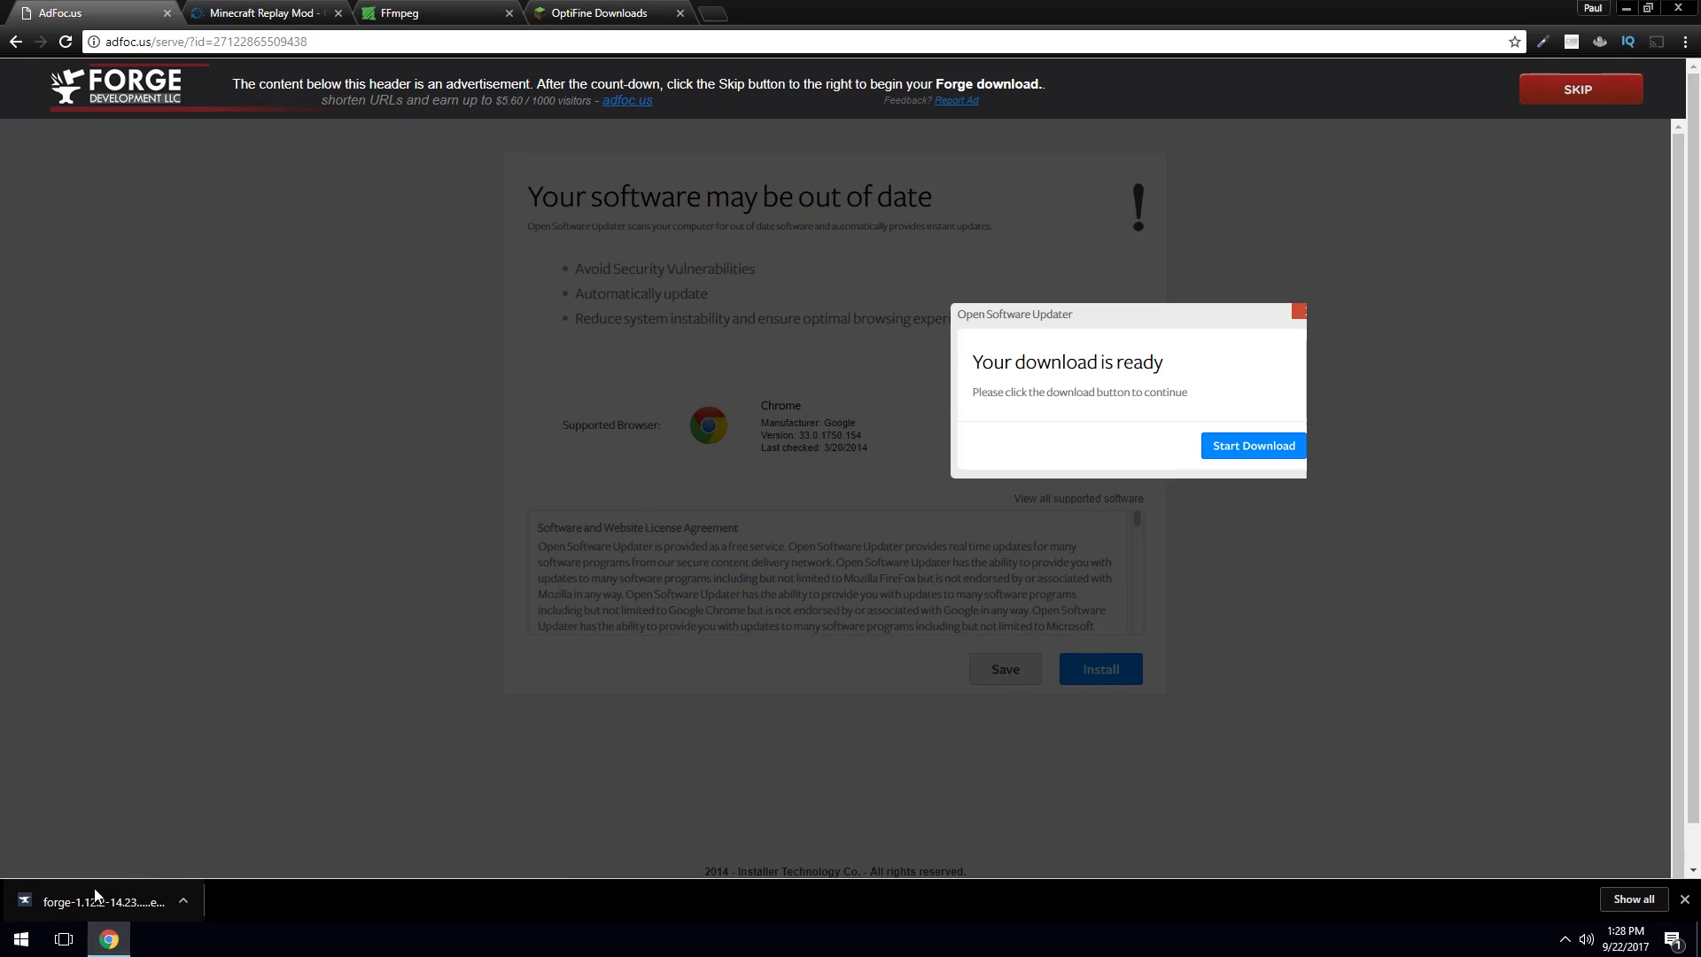
- Run Minecraft 1.12.2 once from the Minecraft Launcher and quit the game from its title screen
{"action": "left_click", "coordinate": [118, 902]}
{"action": "key", "text": "super"}
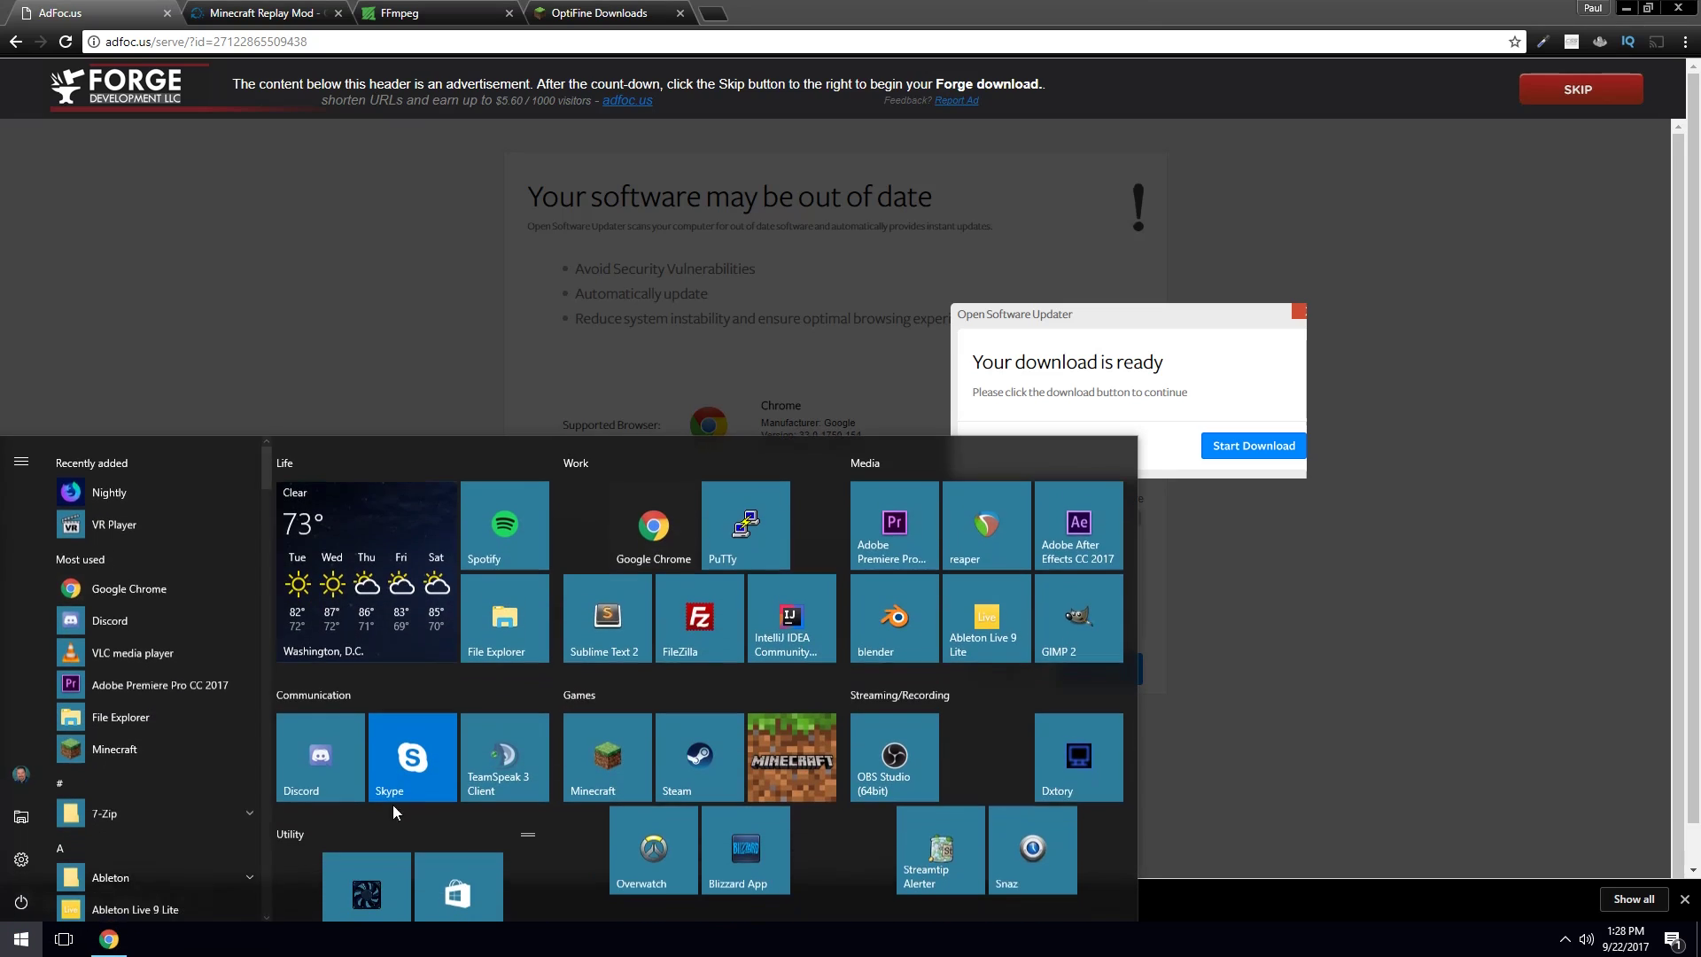
{"action": "key", "text": "super"}
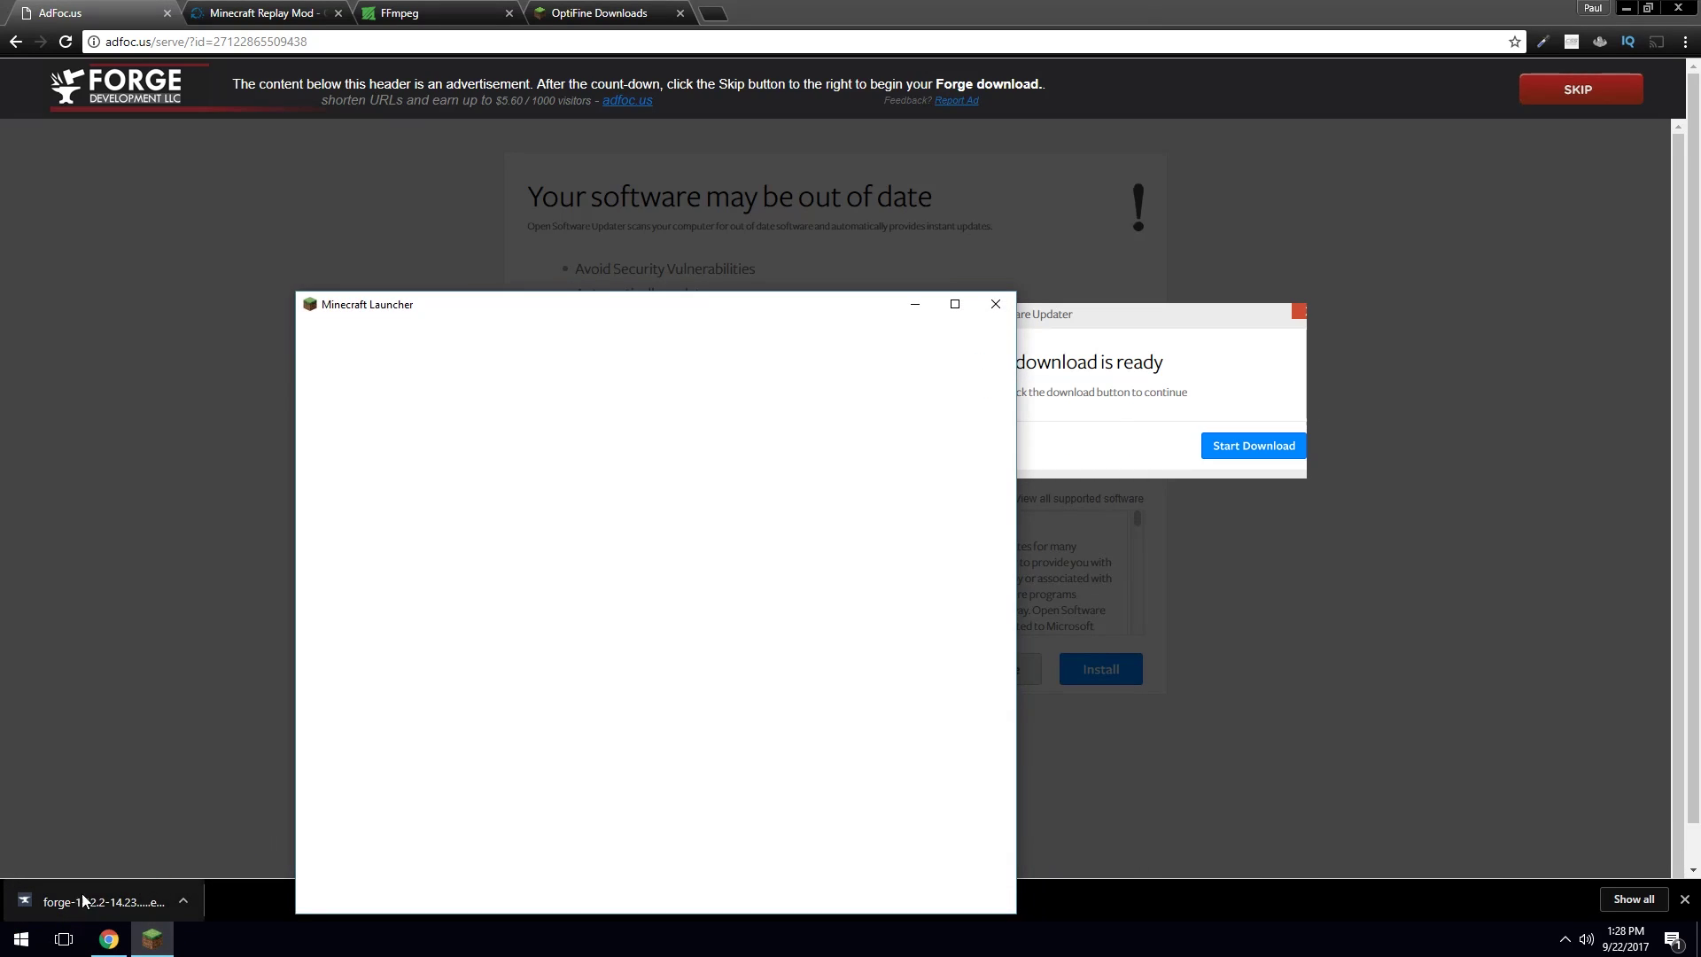
{"action": "left_click_drag", "start_coordinate": [585, 316], "coordinate": [679, 241]}
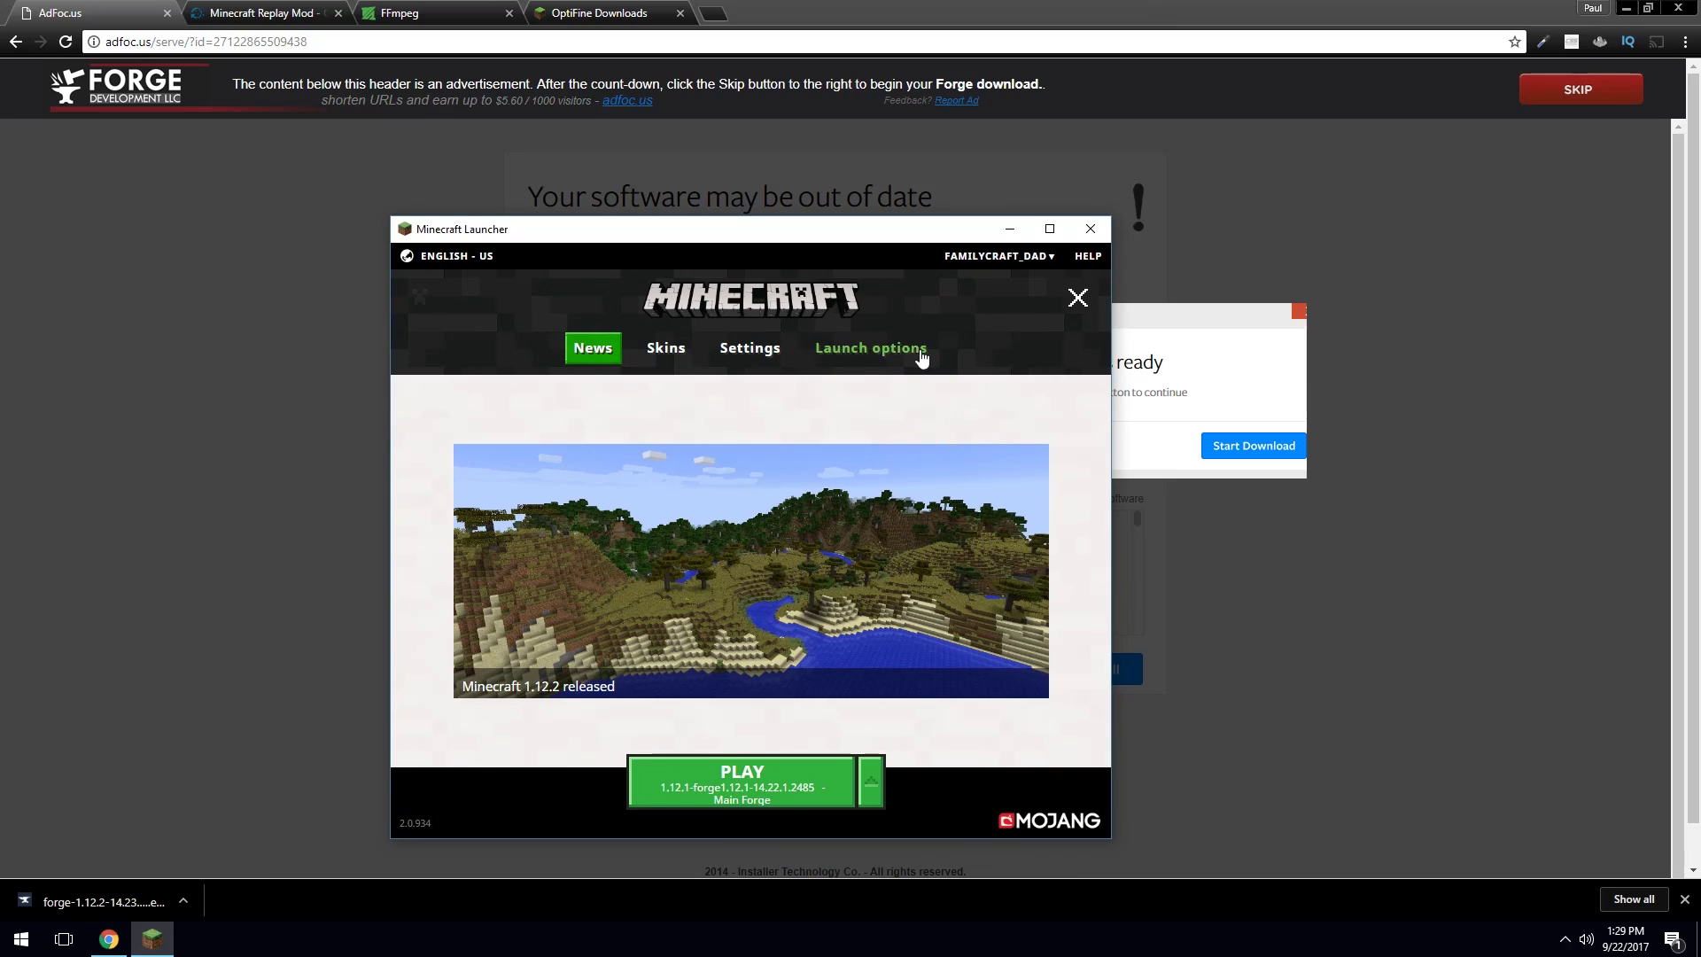
{"action": "left_click", "coordinate": [867, 350]}
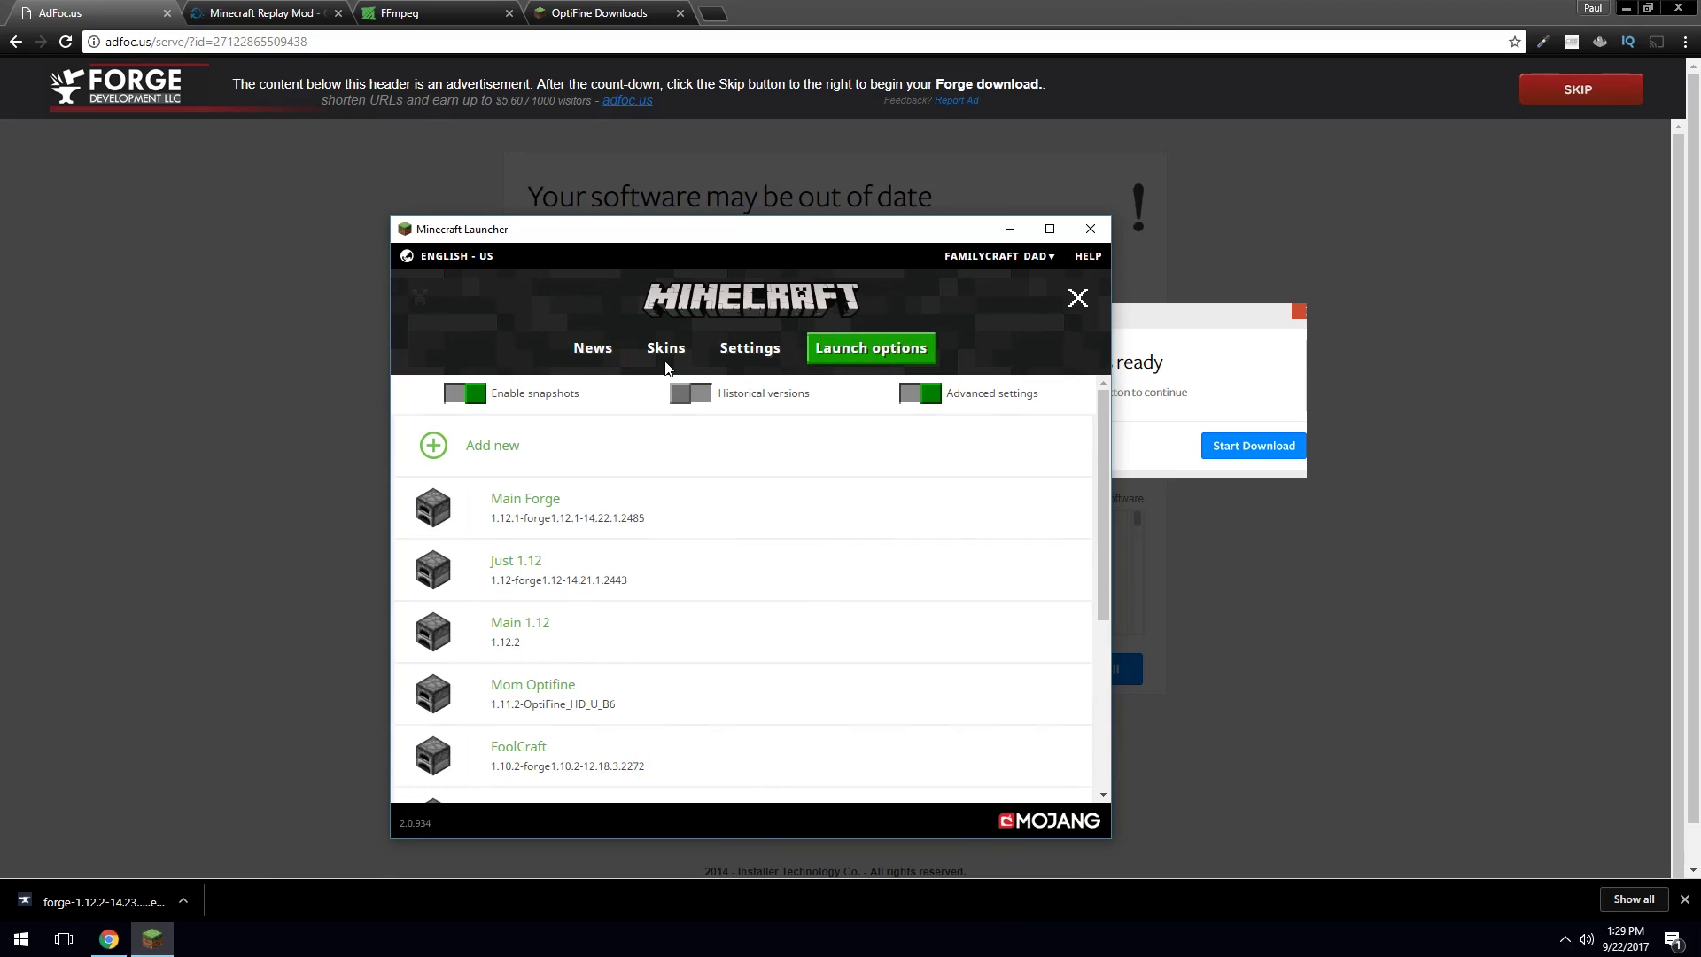
{"action": "left_click", "coordinate": [603, 347]}
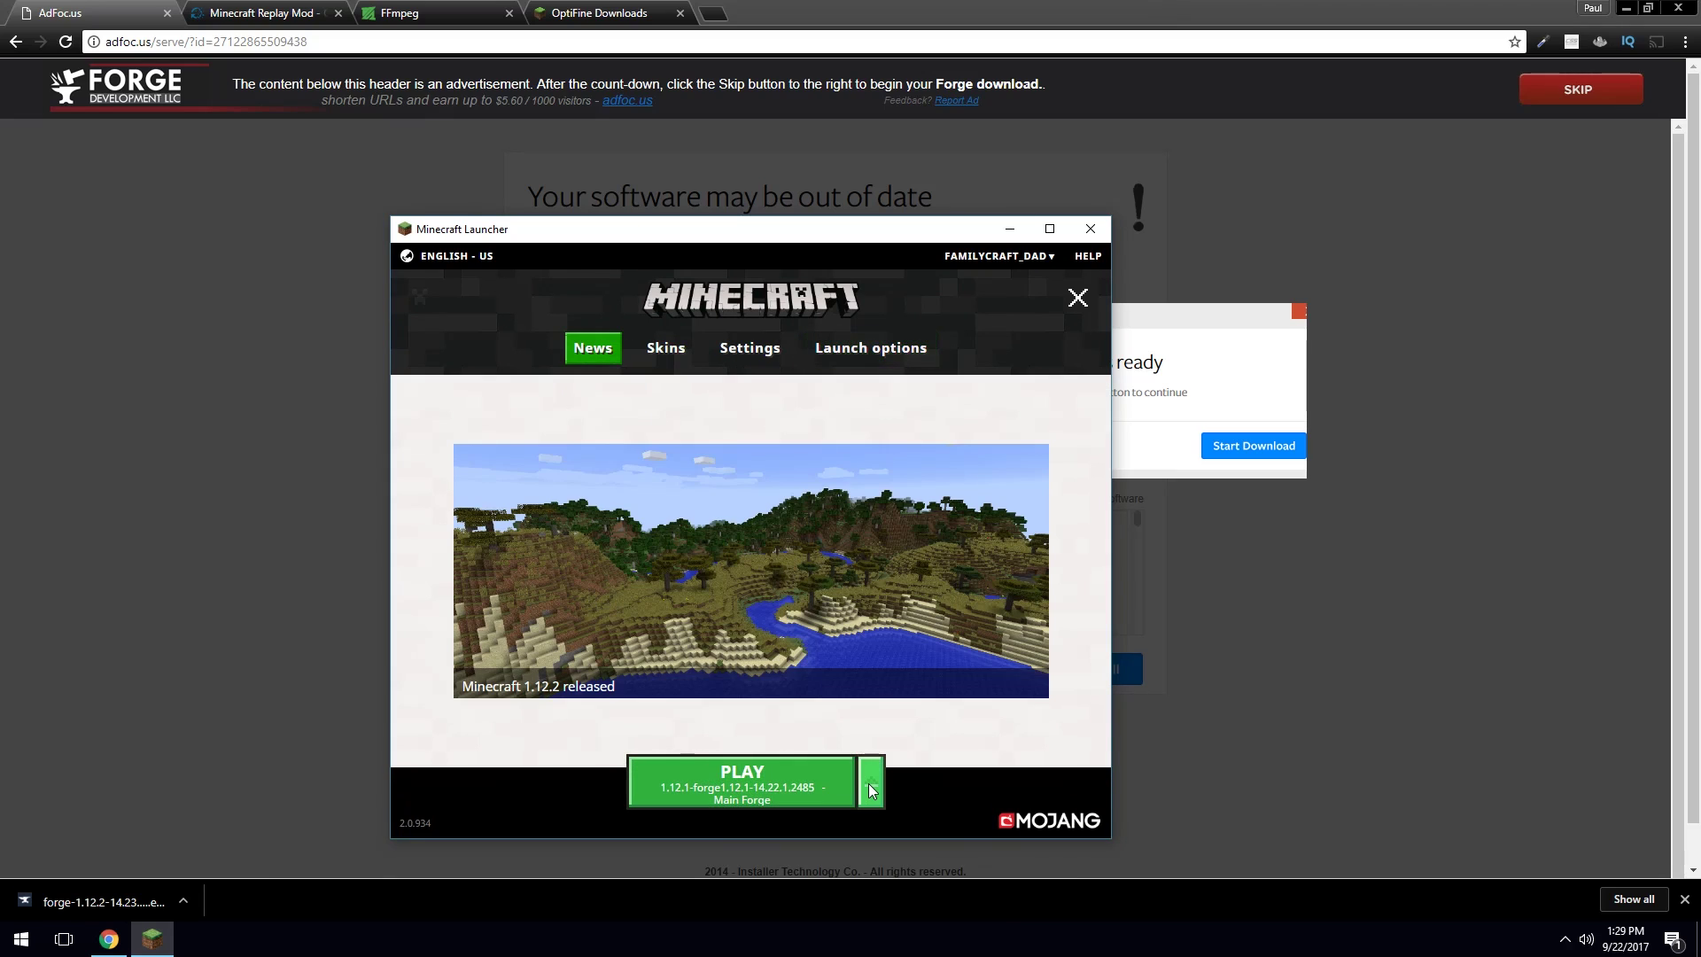
{"action": "left_click", "coordinate": [871, 784]}
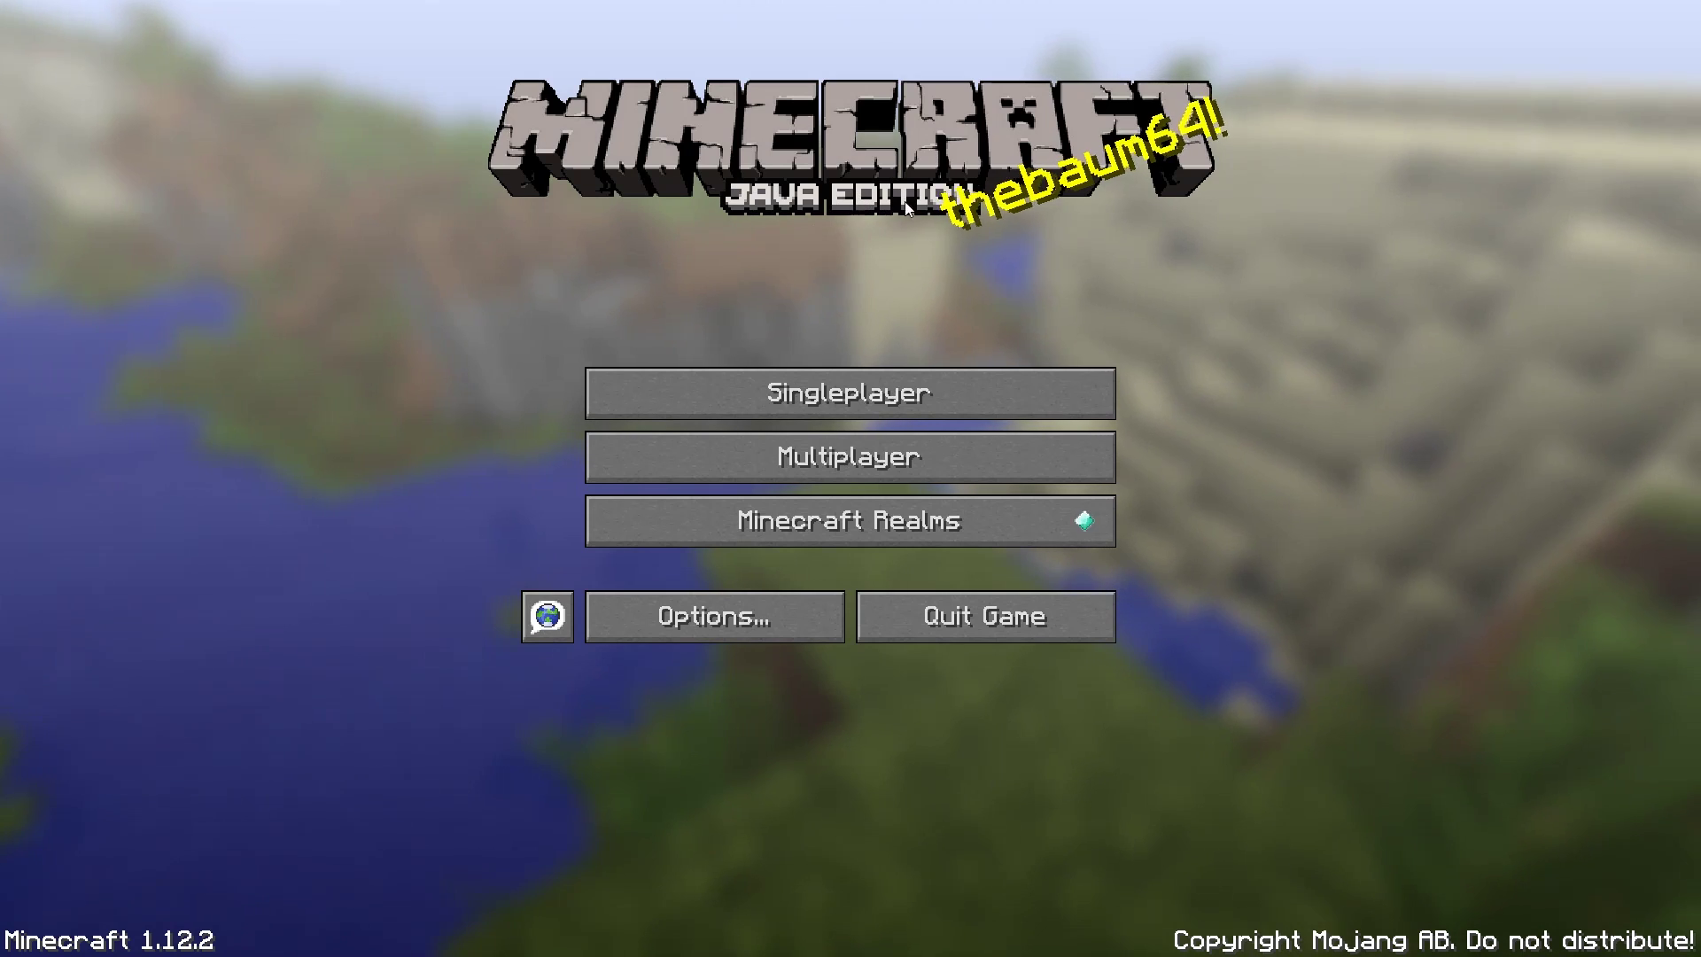
{"action": "left_click", "coordinate": [1025, 620]}
- Run the downloaded Forge installer and install the client into the .minecraft folder
{"action": "left_click", "coordinate": [84, 914]}
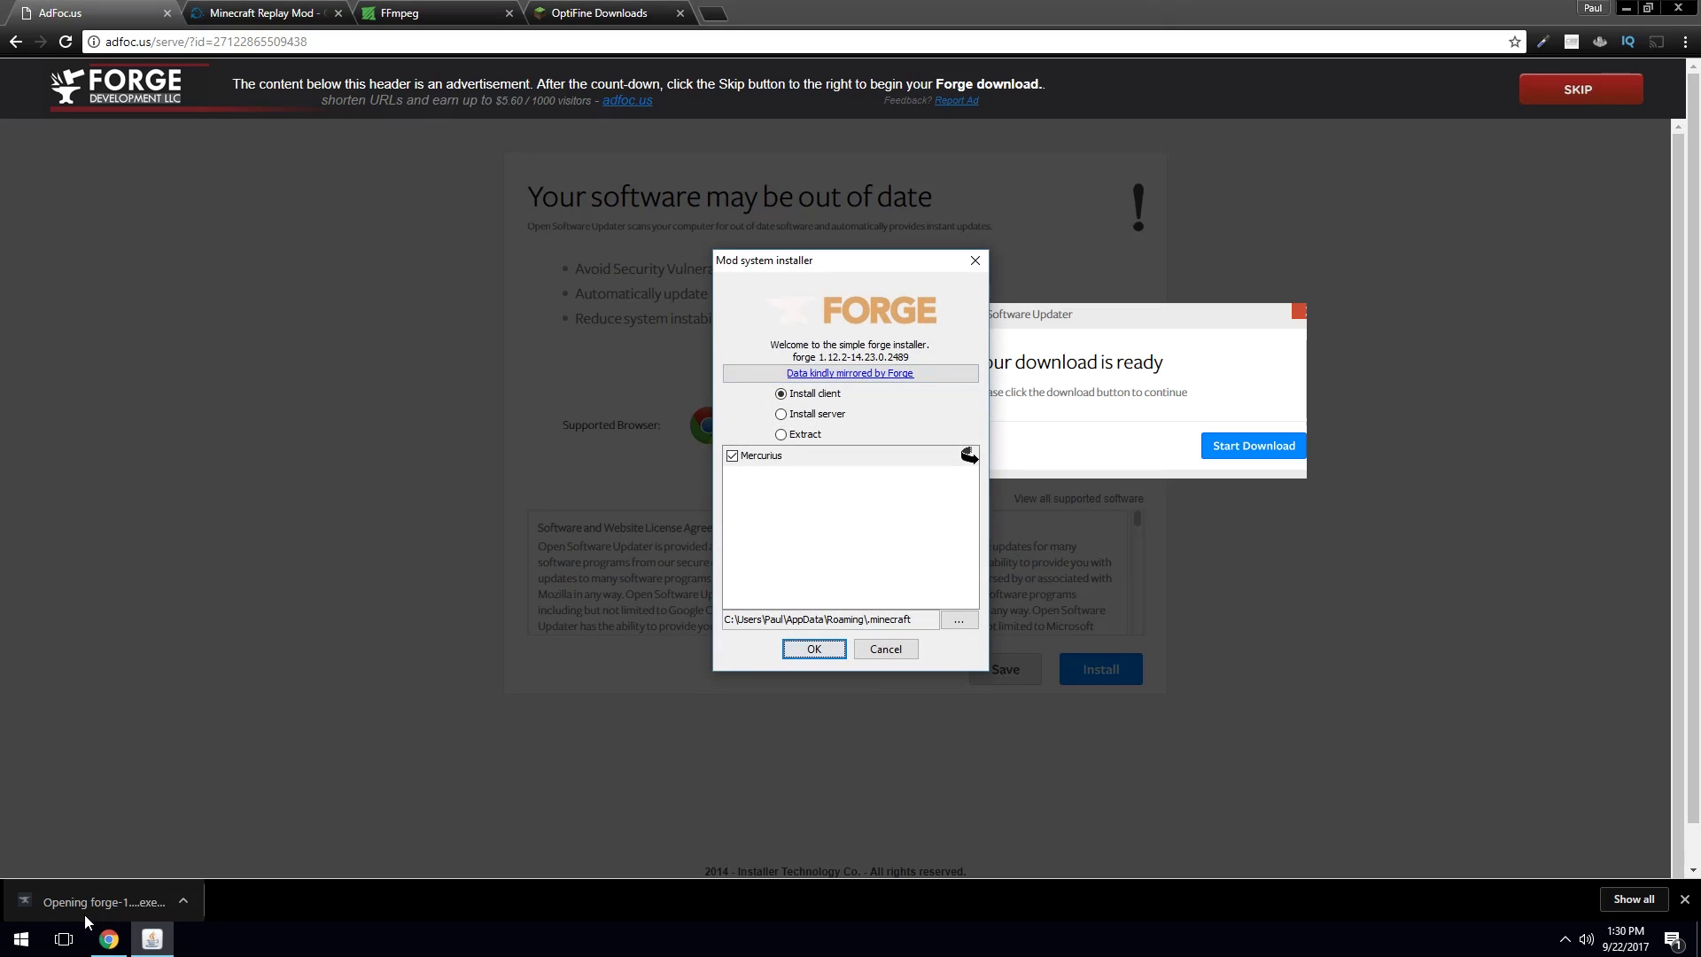
{"action": "left_click", "coordinate": [778, 396]}
{"action": "left_click", "coordinate": [813, 650]}
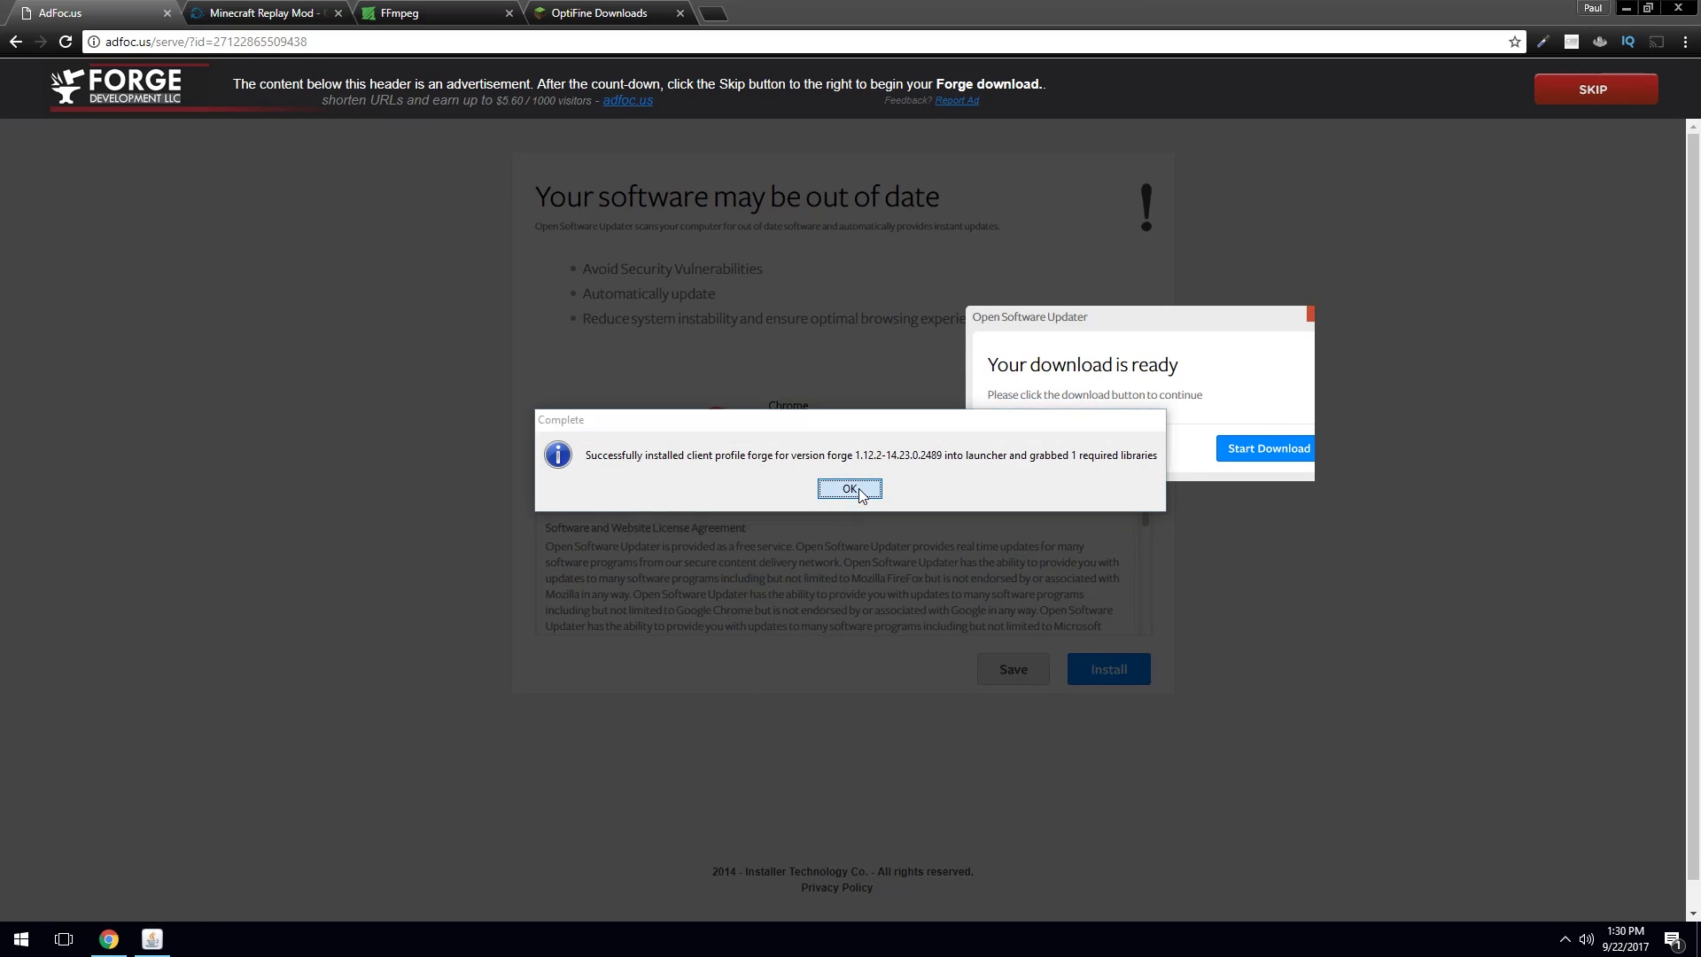
{"action": "left_click", "coordinate": [859, 488]}
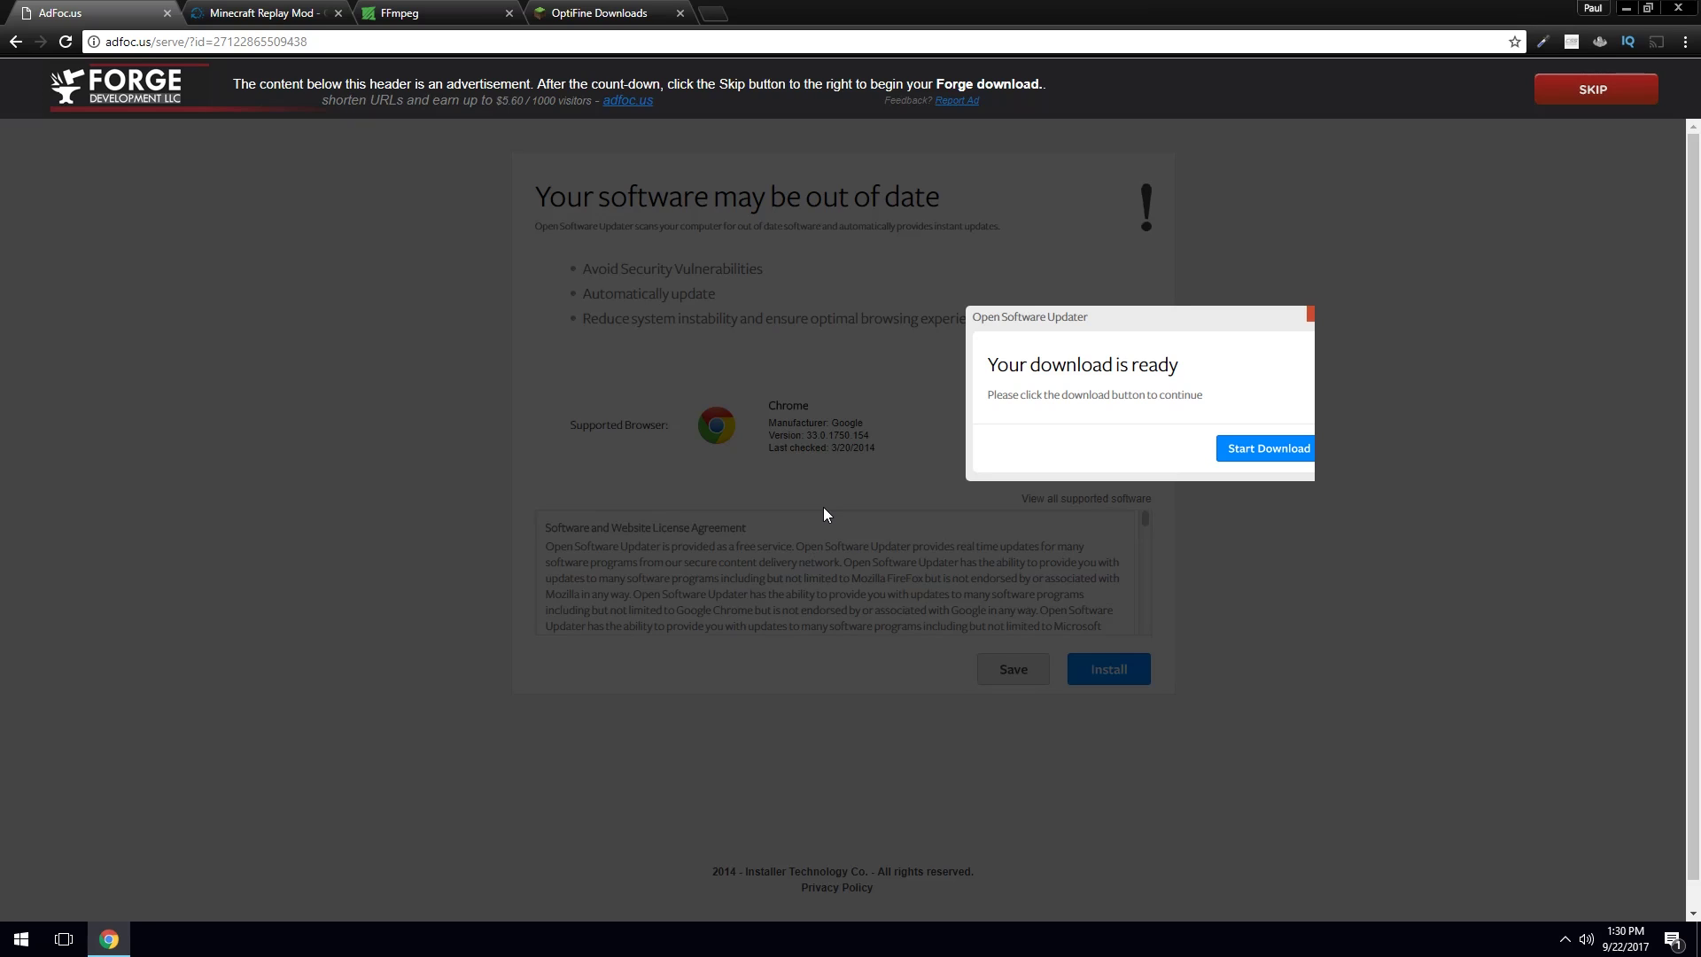
- Open the Minecraft Launcher and look through the launch profile list for the forge profile
{"action": "key", "text": "super"}
{"action": "left_click", "coordinate": [620, 773]}
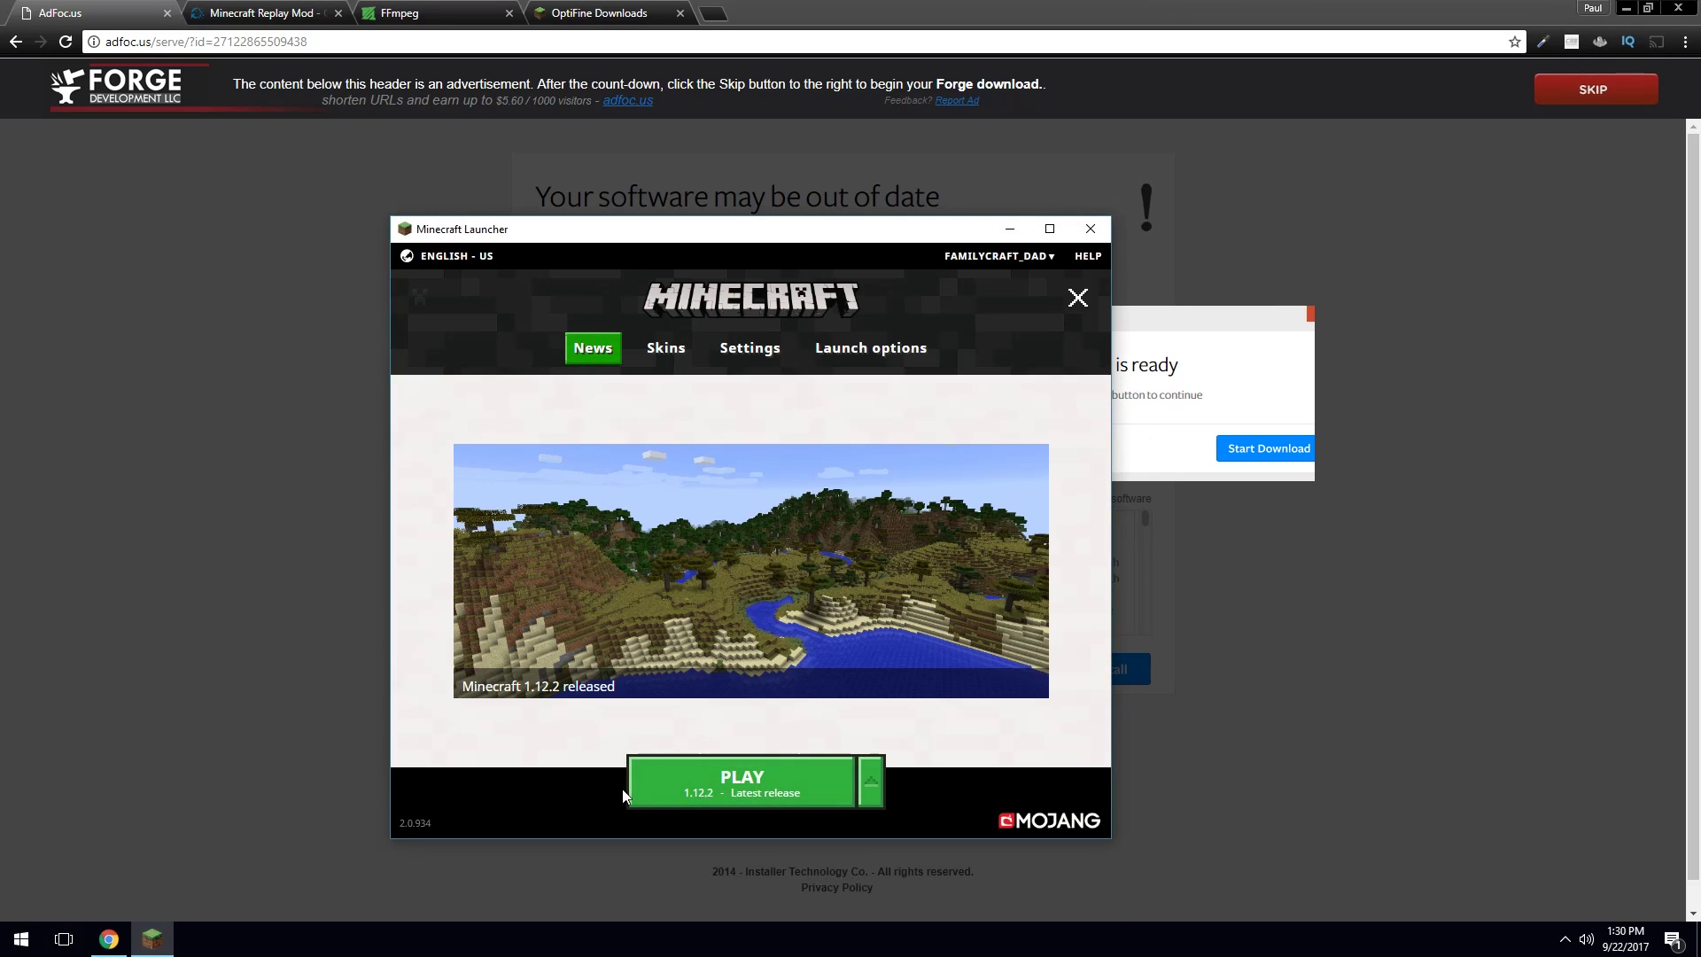
{"action": "left_click", "coordinate": [868, 783]}
{"action": "left_click", "coordinate": [897, 793]}
{"action": "left_click", "coordinate": [870, 784]}
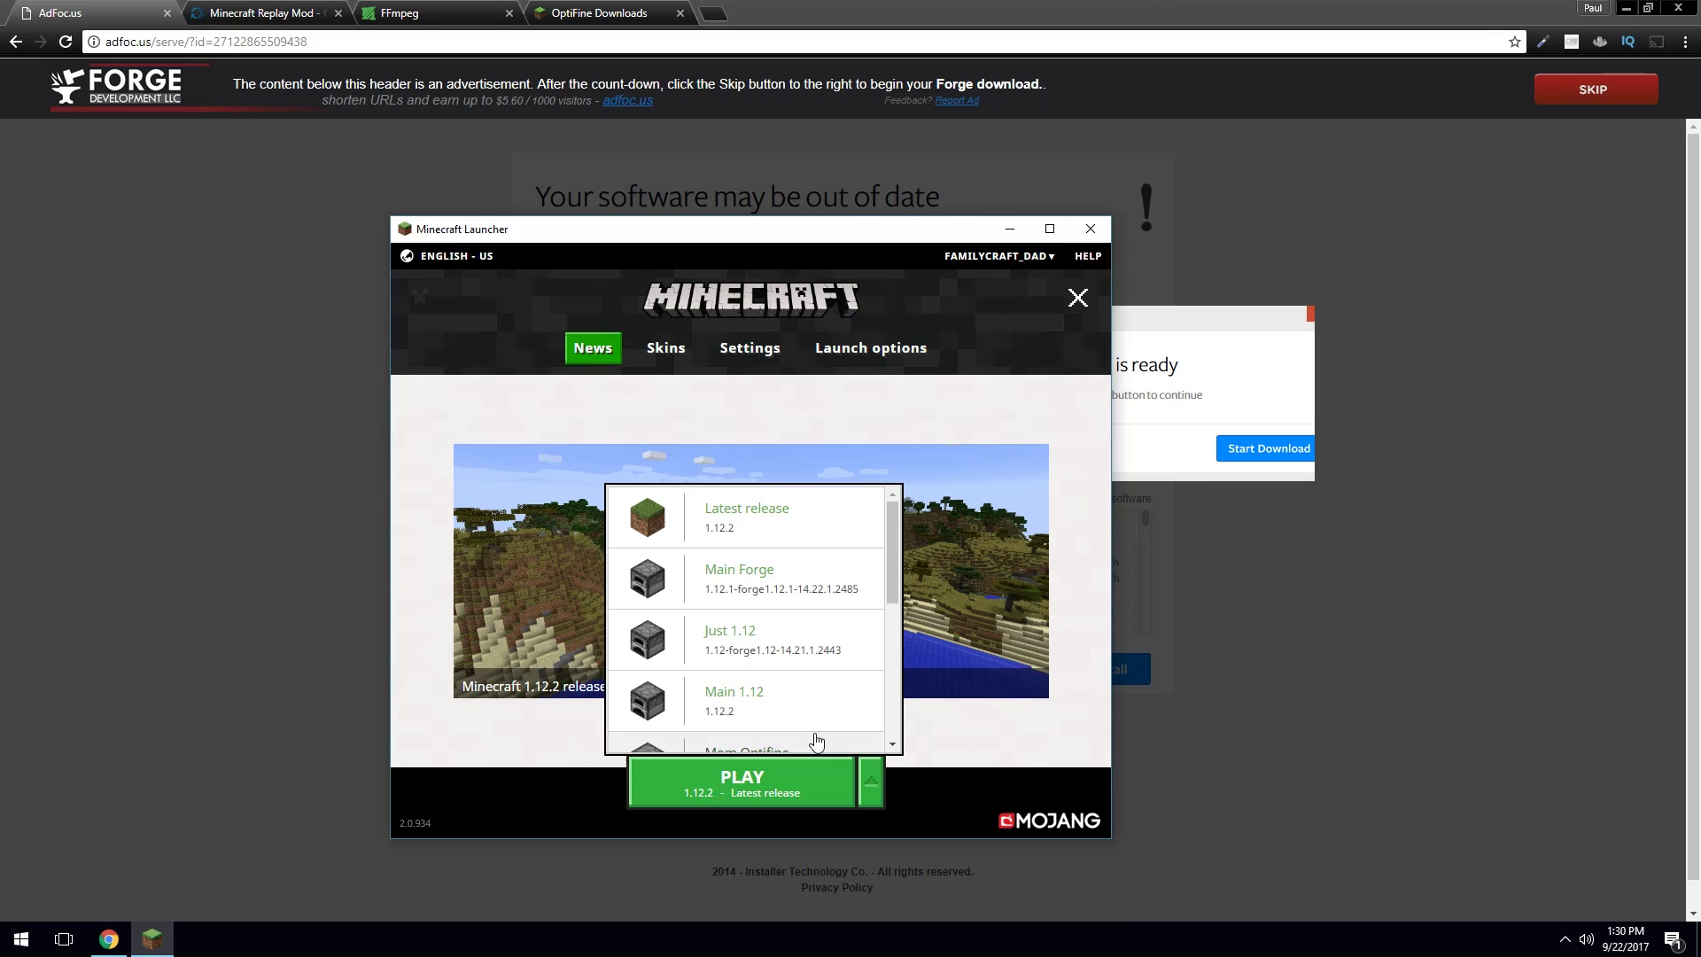
{"action": "scroll", "coordinate": [775, 665], "scroll_direction": "down", "scroll_amount": 5}
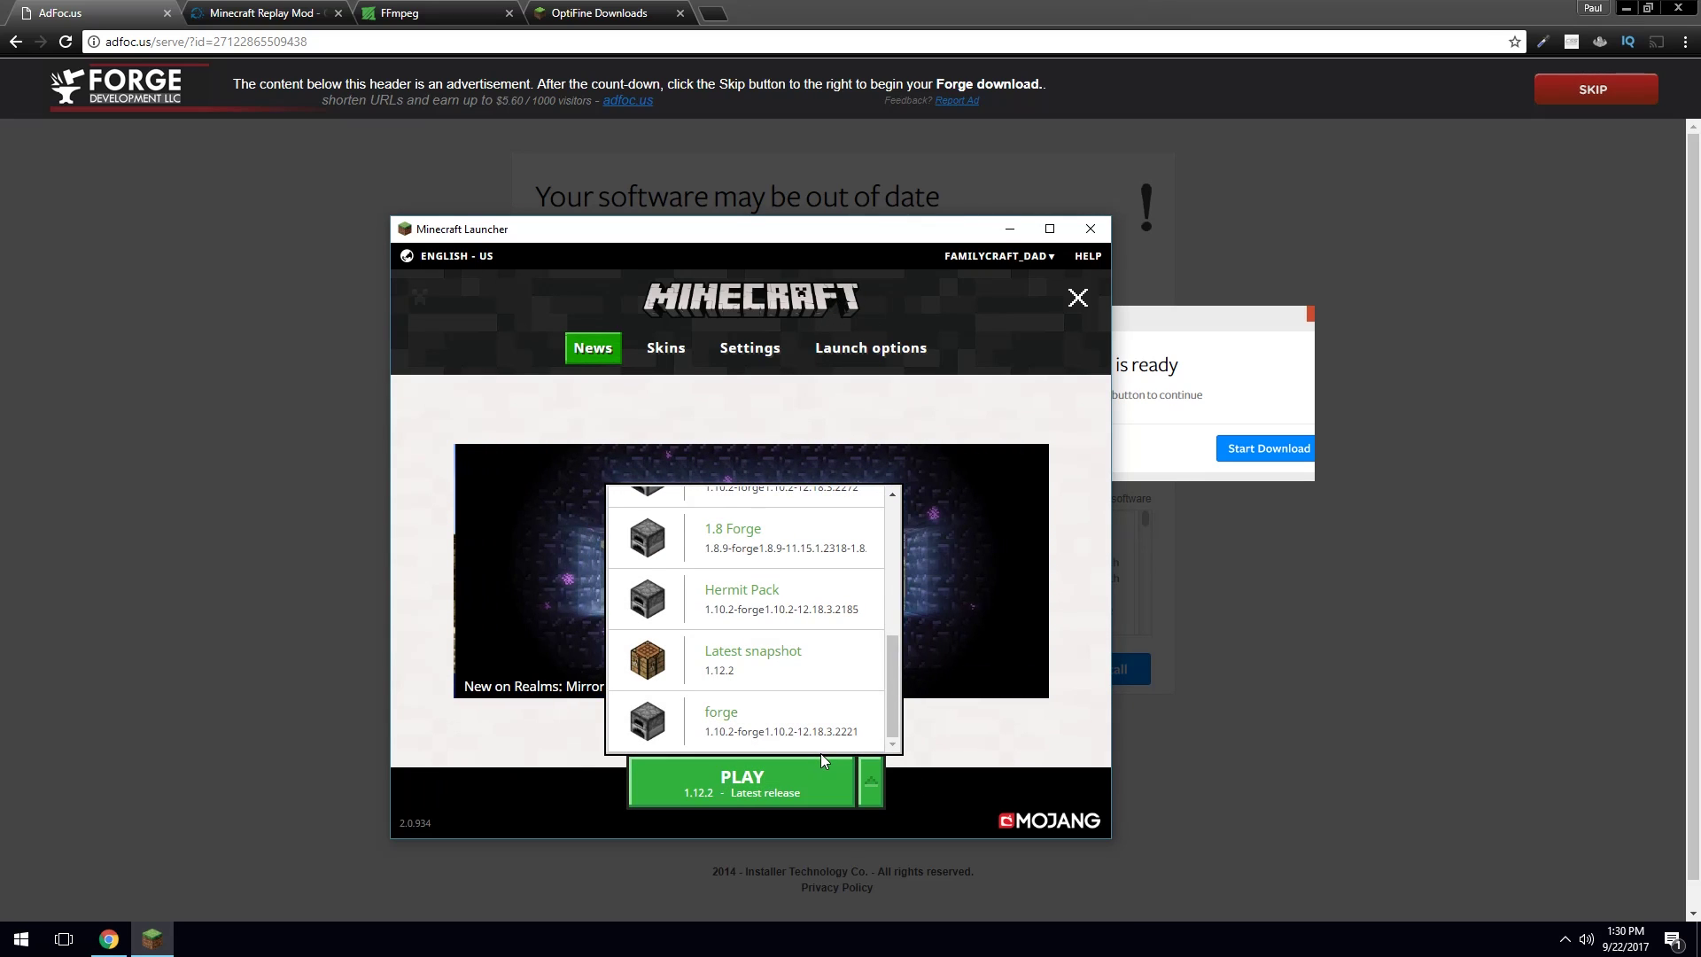
{"action": "left_click", "coordinate": [933, 802]}
- Set the forge profile's version to release 1.12.2-forge1.12.2-14.23.0.2489 and save the profile
{"action": "left_click", "coordinate": [870, 348]}
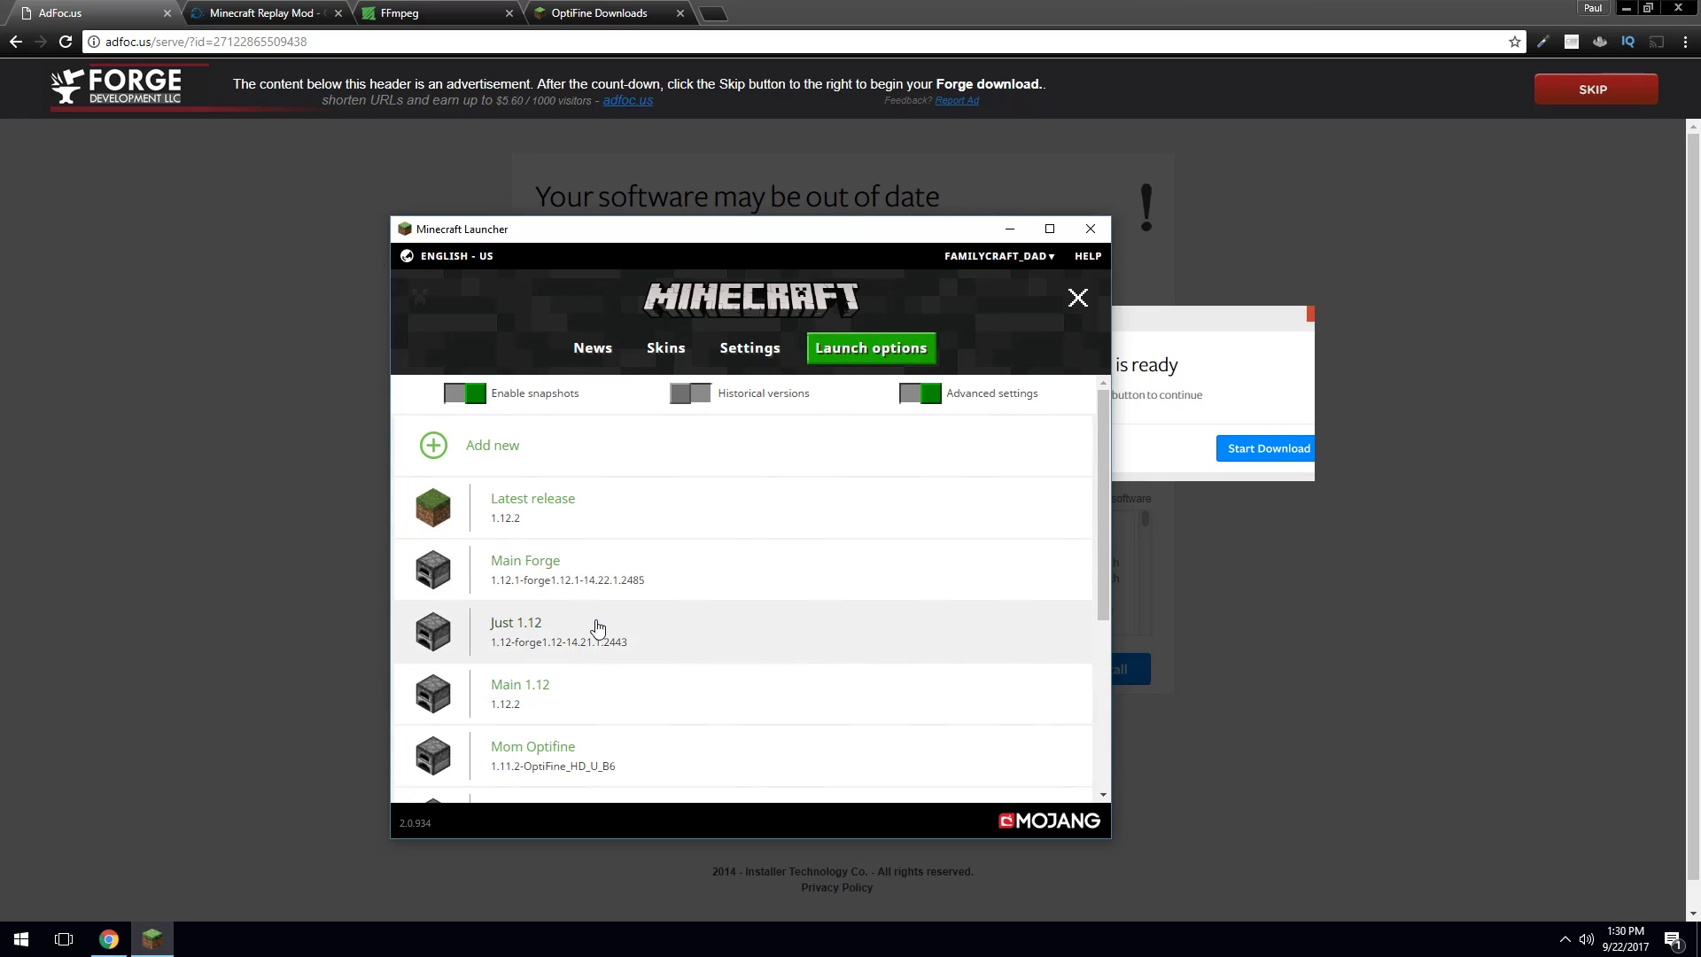
{"action": "left_click", "coordinate": [596, 631]}
{"action": "left_click", "coordinate": [789, 497]}
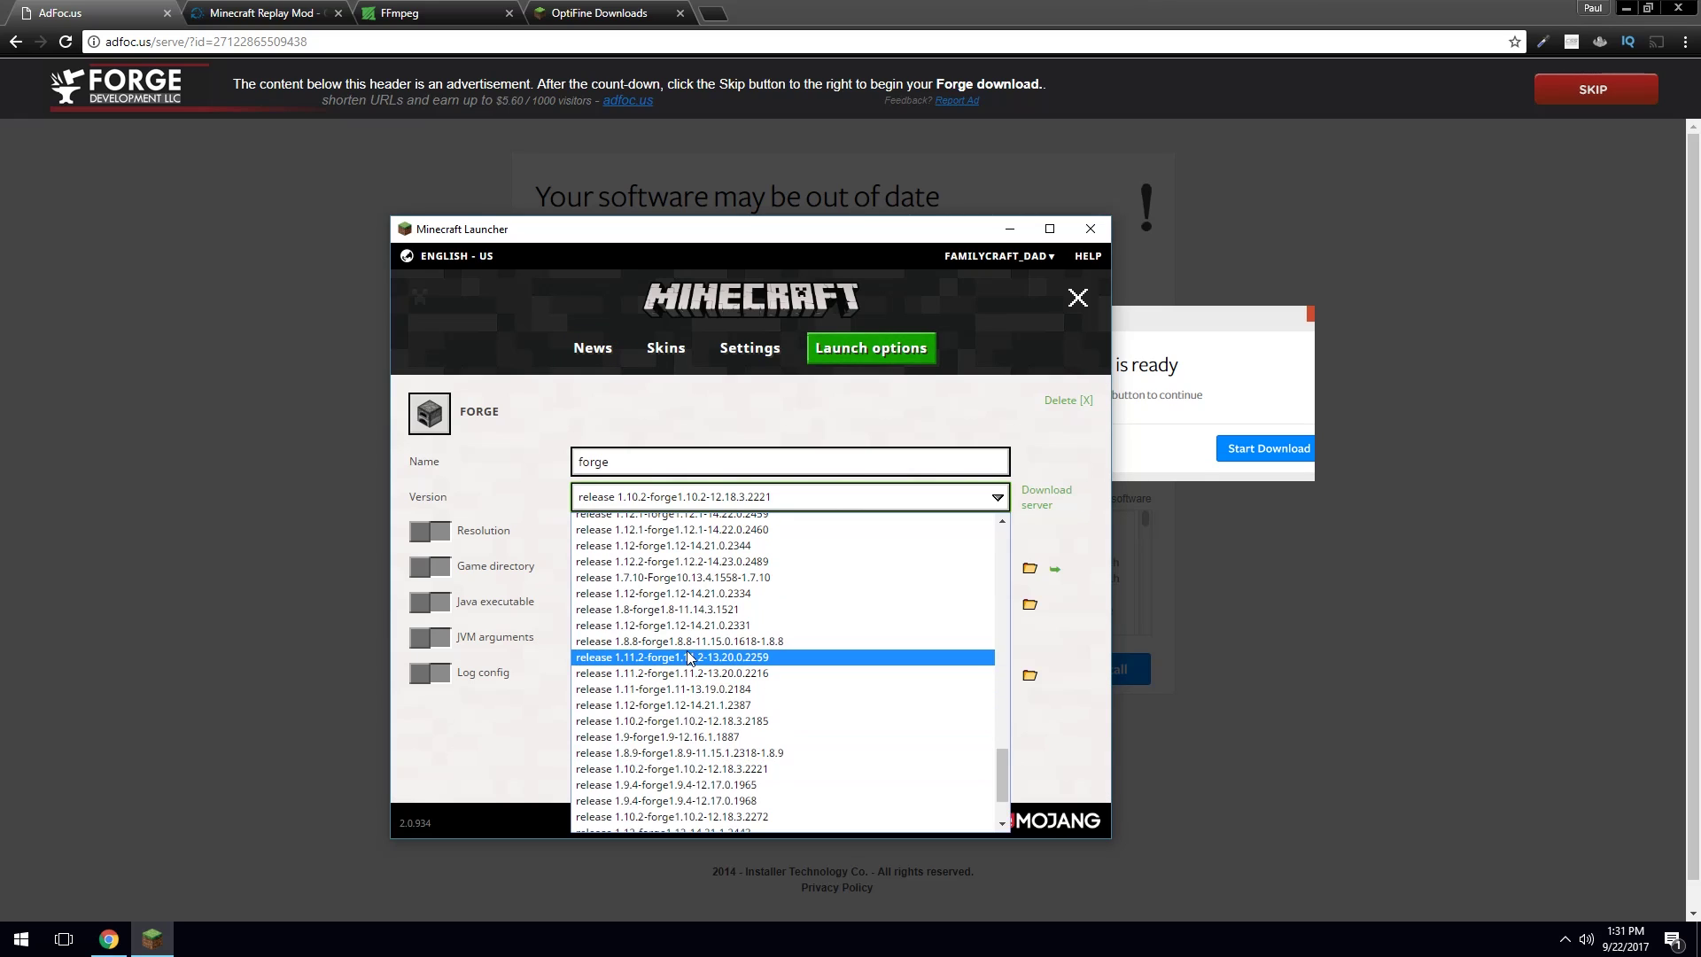
{"action": "left_click", "coordinate": [725, 564]}
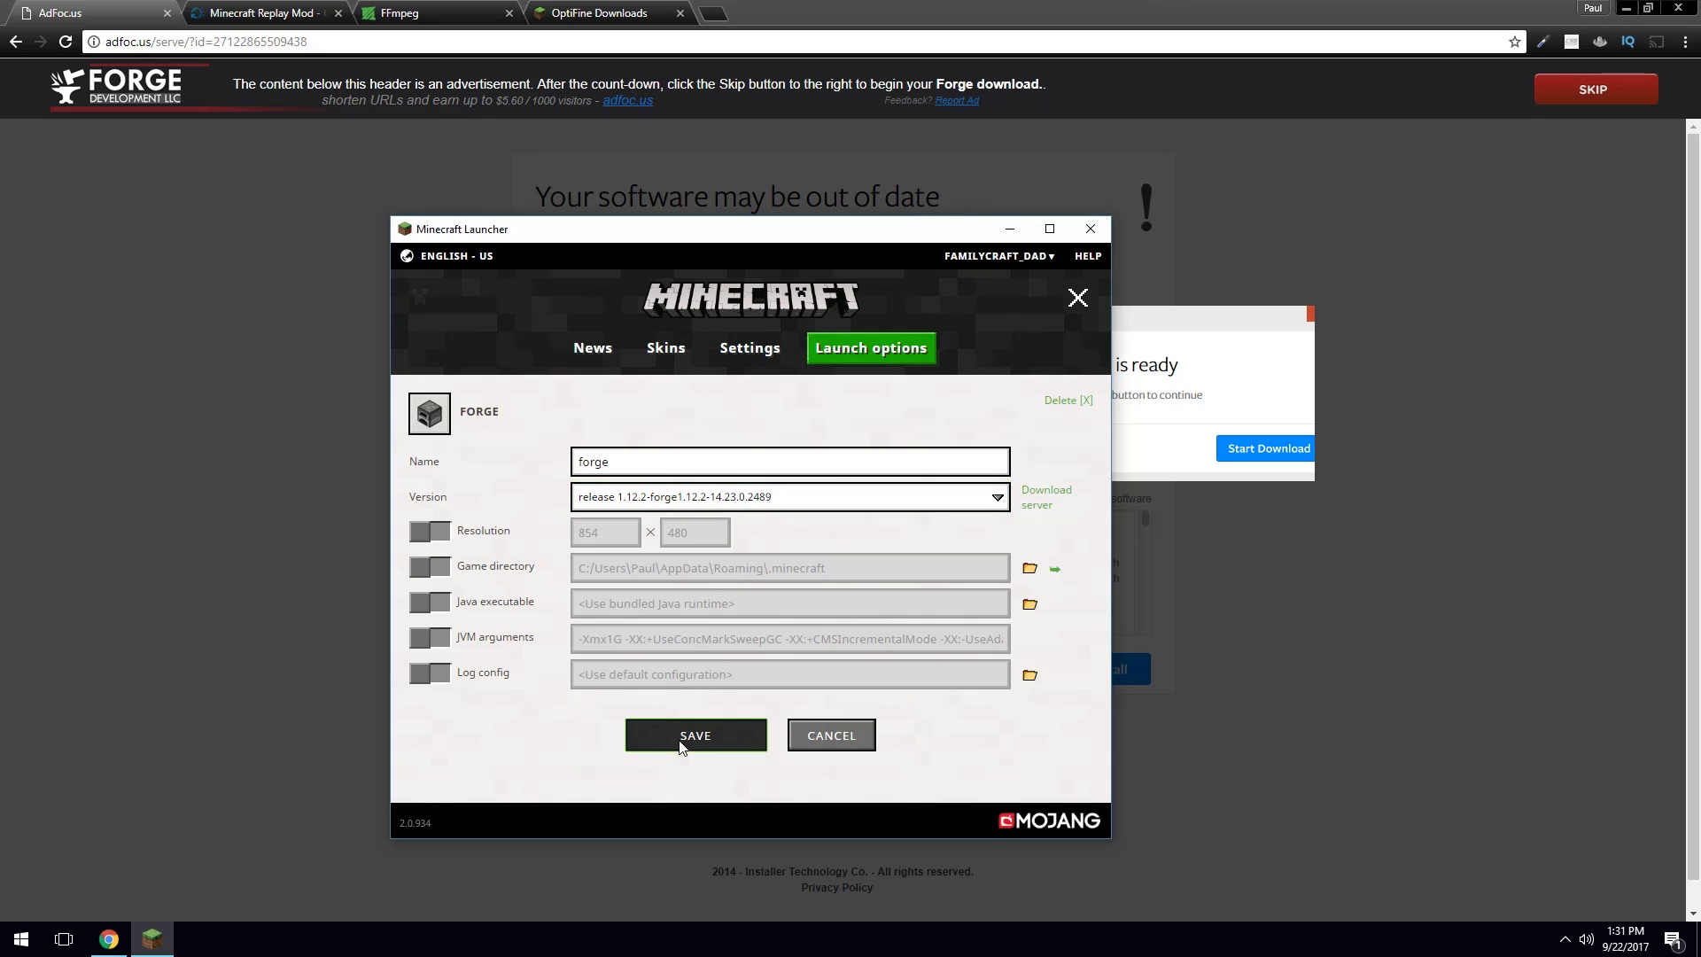
{"action": "left_click", "coordinate": [682, 744]}
- Choose the forge profile as the version to play in the launcher
{"action": "left_click", "coordinate": [594, 355]}
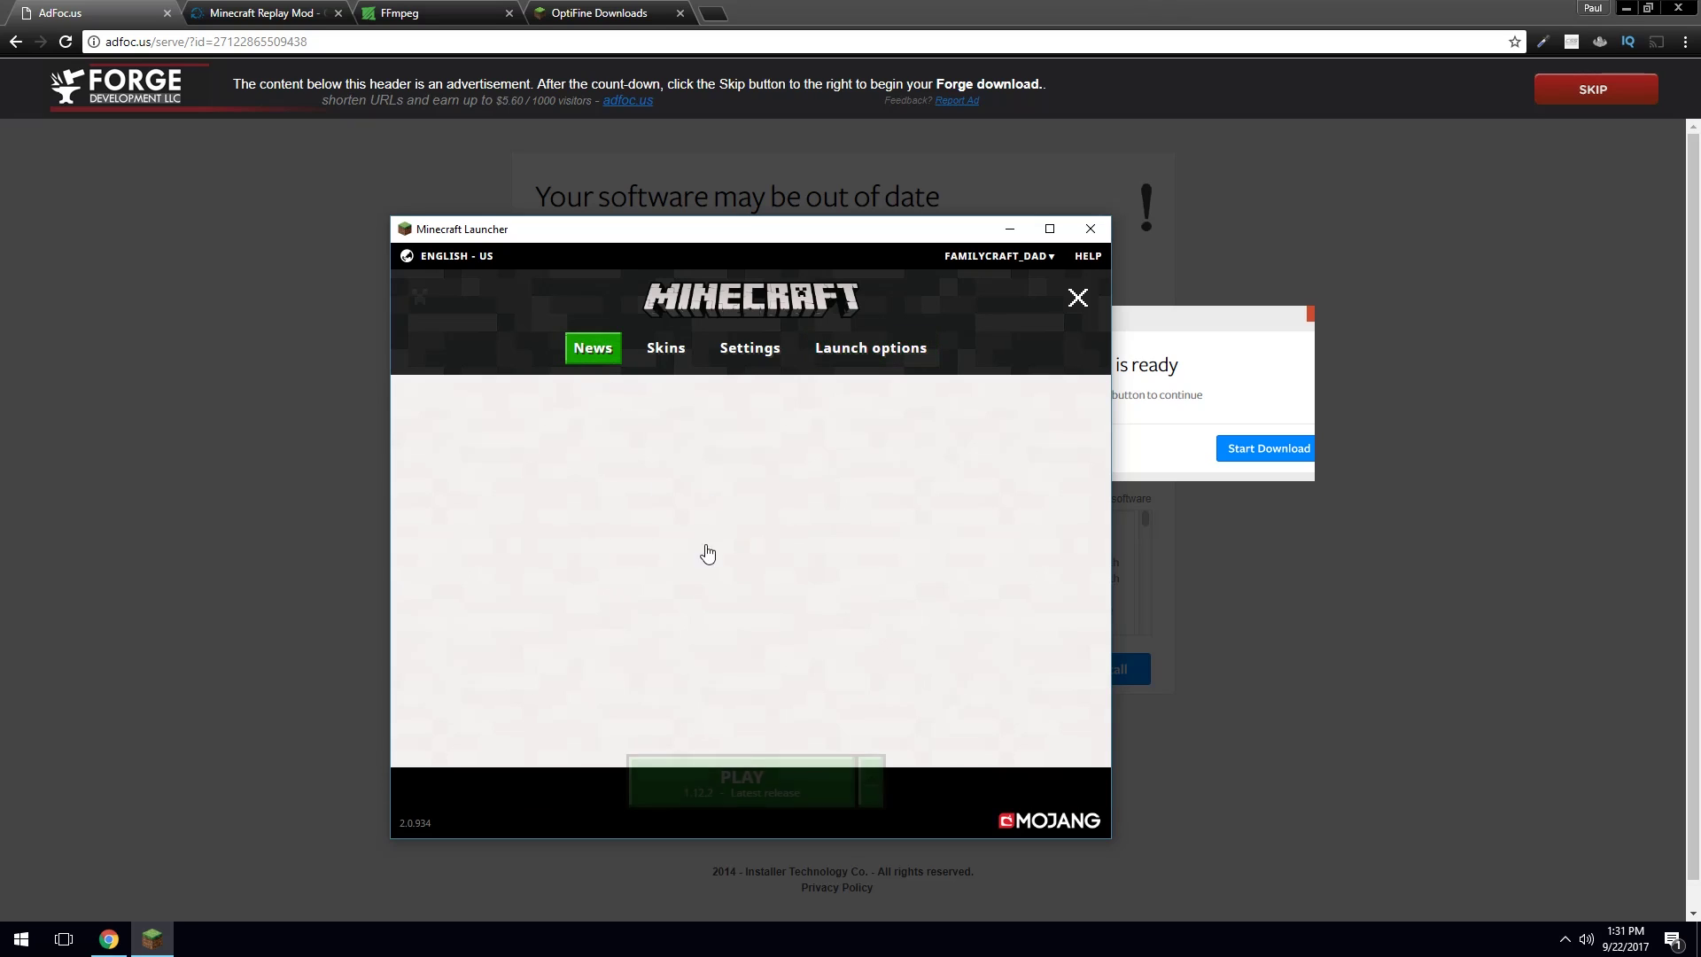
{"action": "left_click", "coordinate": [870, 782]}
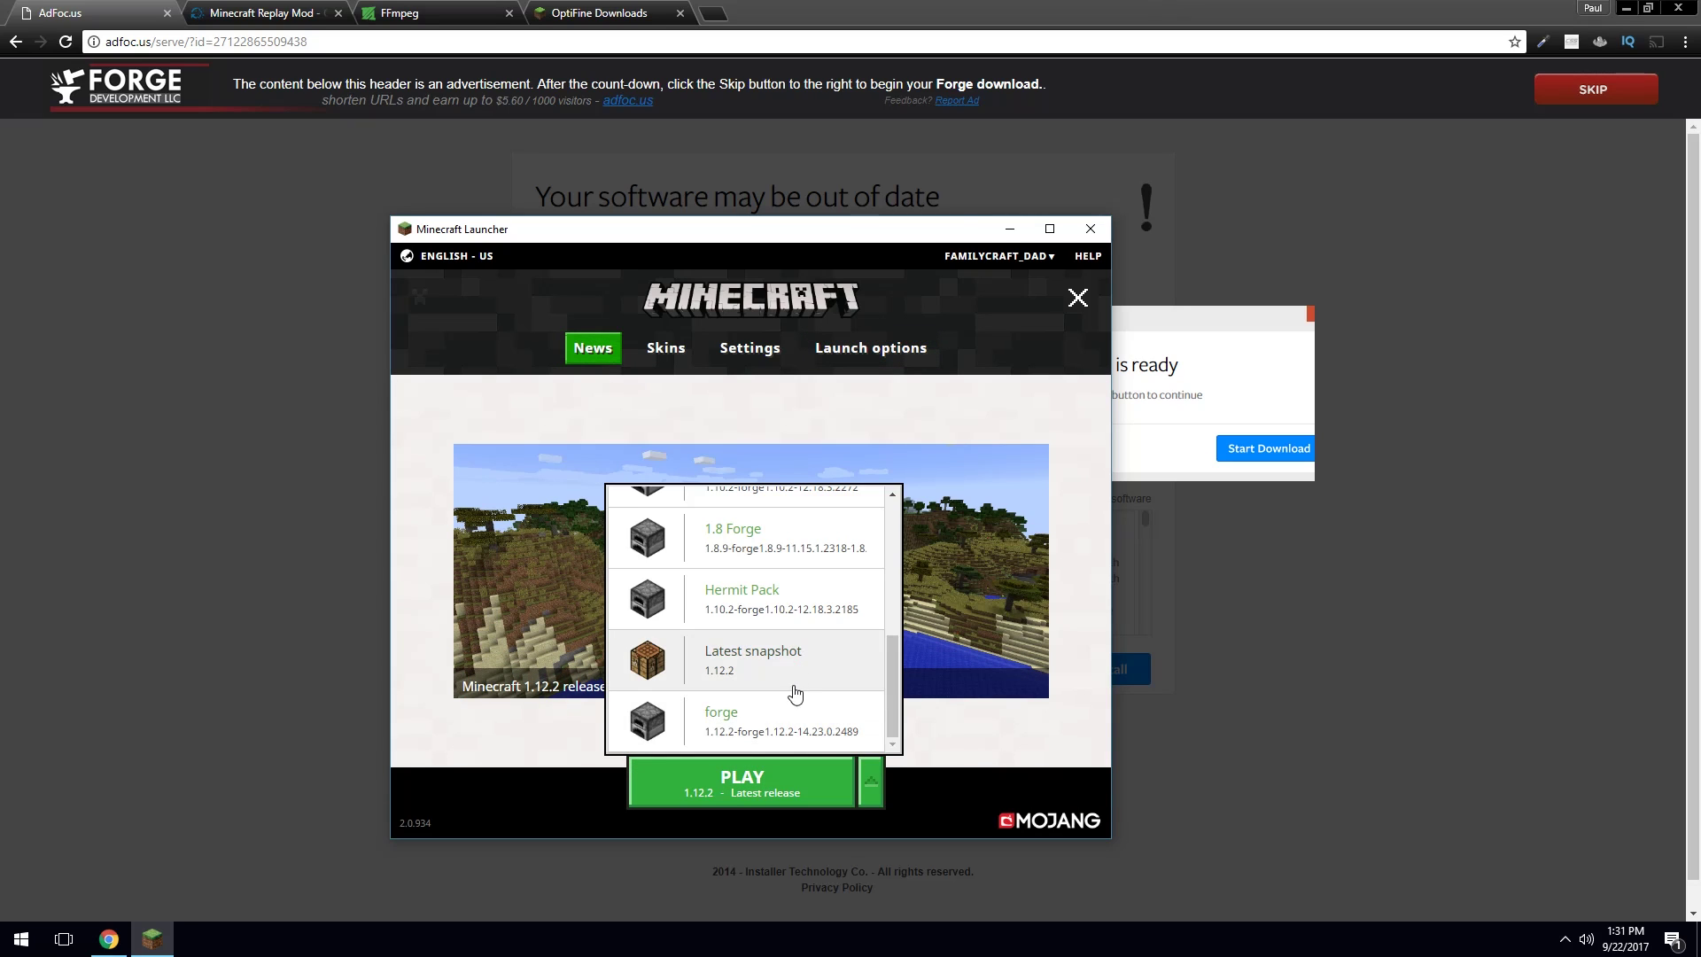
{"action": "left_click", "coordinate": [806, 726]}
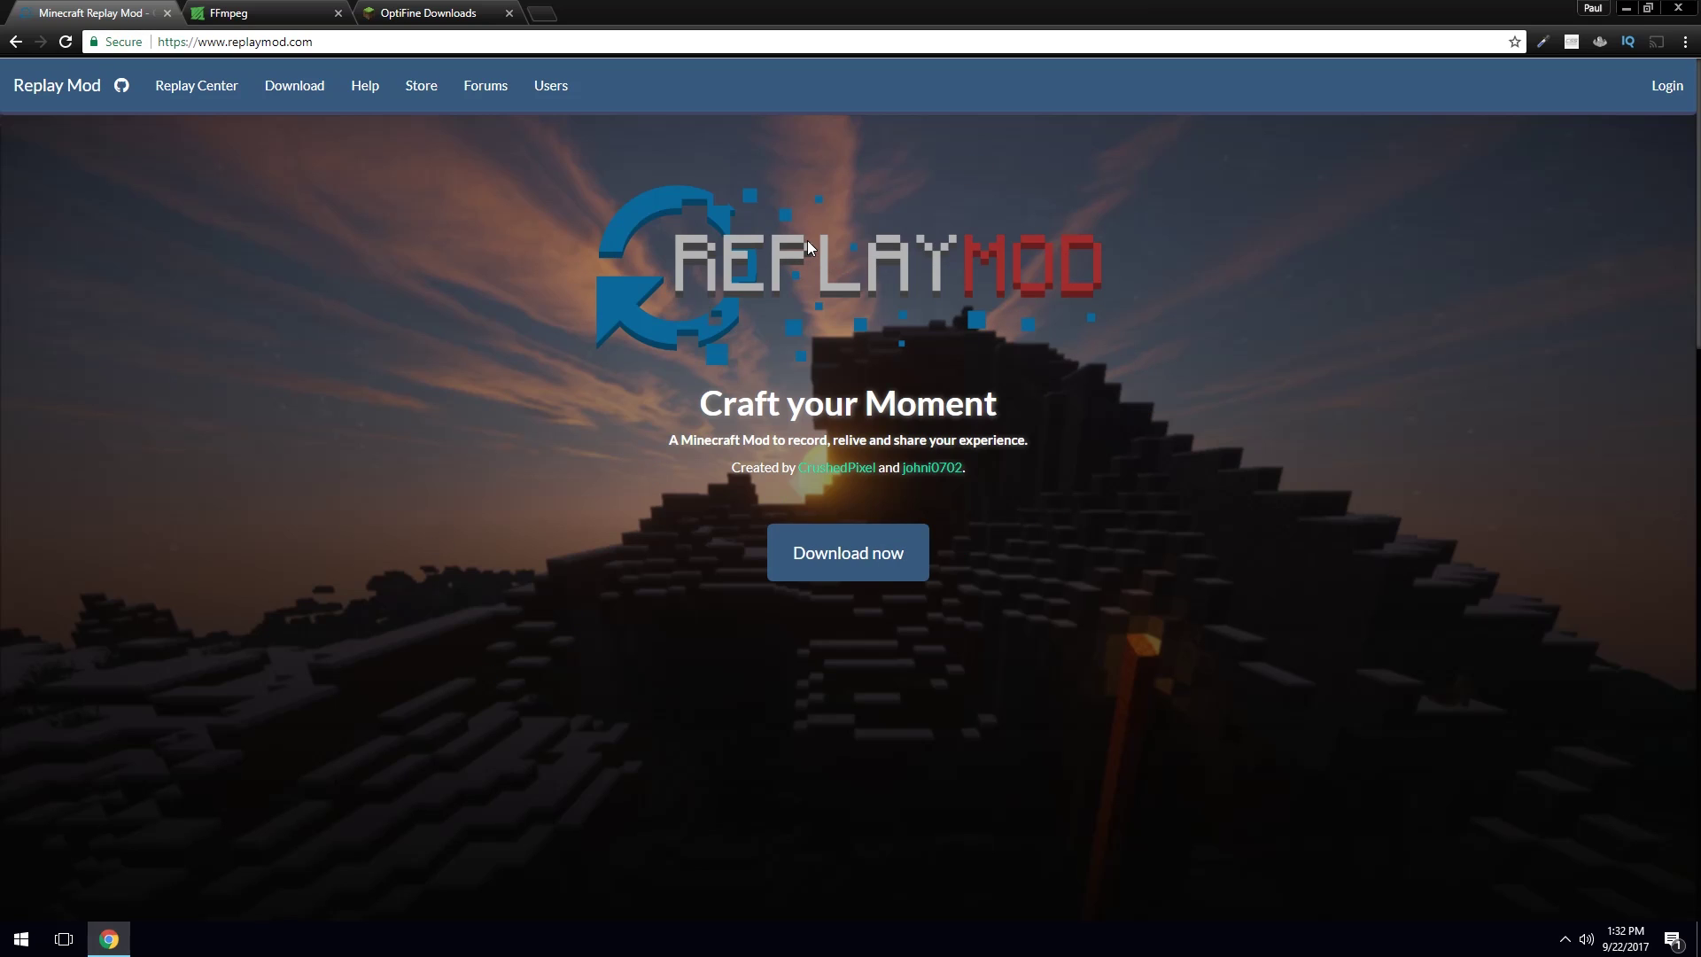
- Download the Replay Mod release for Minecraft 1.12.2 from the Replay Mod website, skipping the advertisement
{"action": "left_click", "coordinate": [881, 567]}
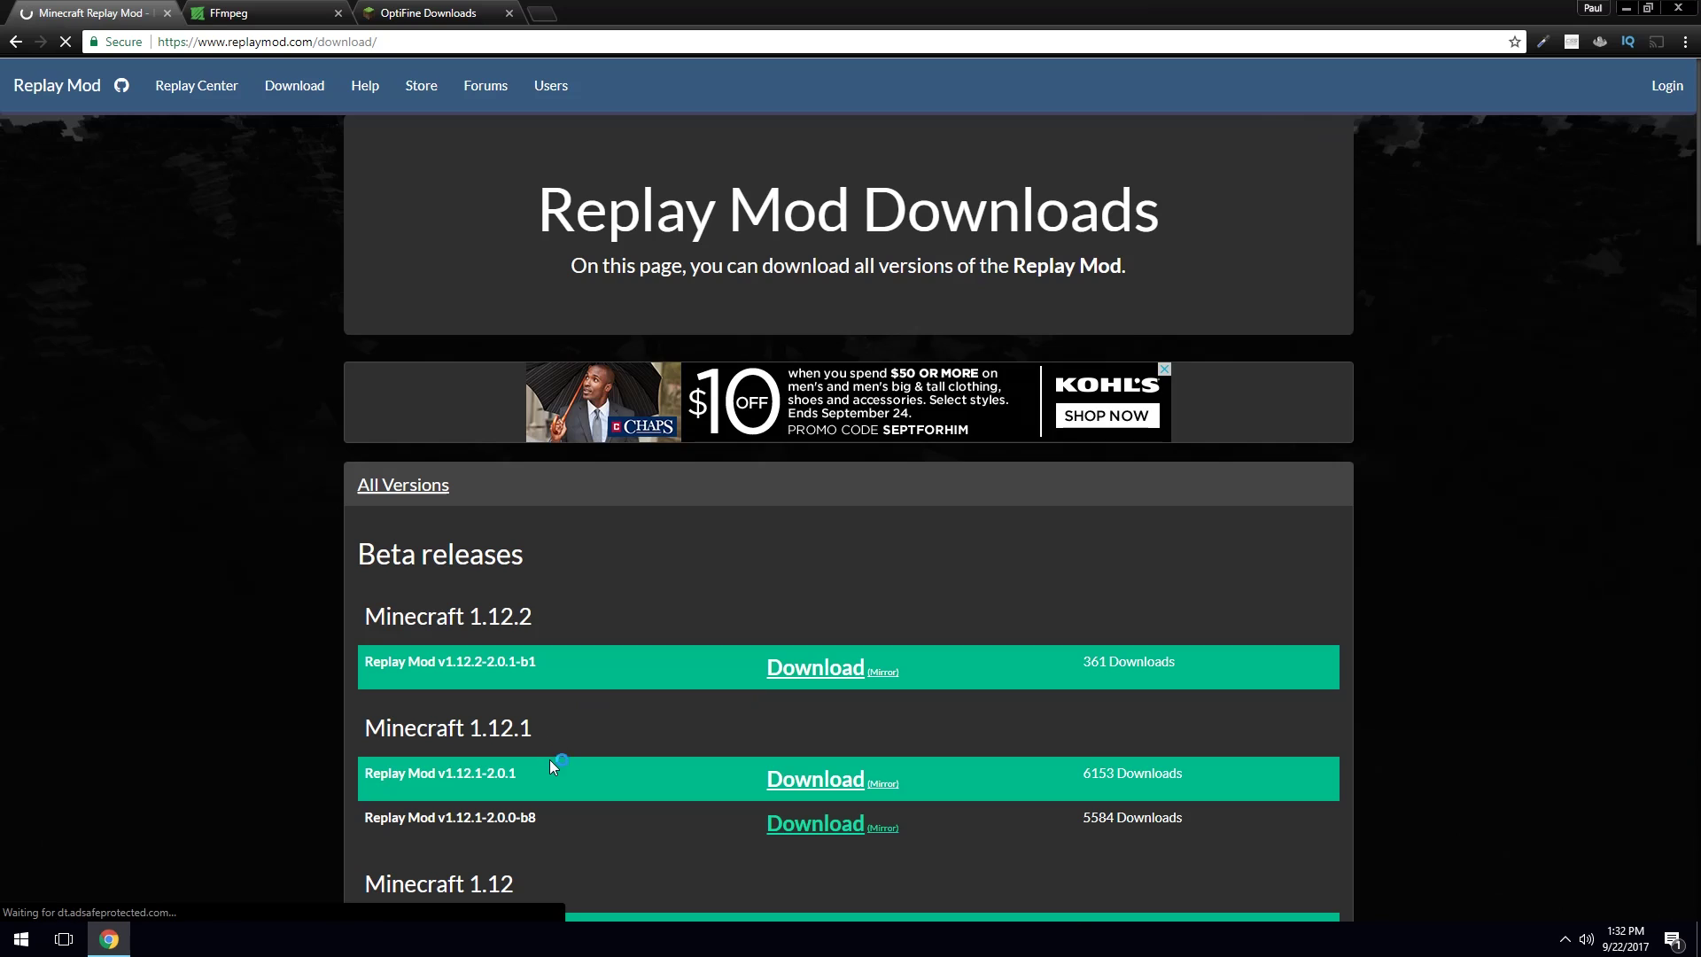
{"action": "scroll", "coordinate": [500, 735], "scroll_direction": "down", "scroll_amount": 2}
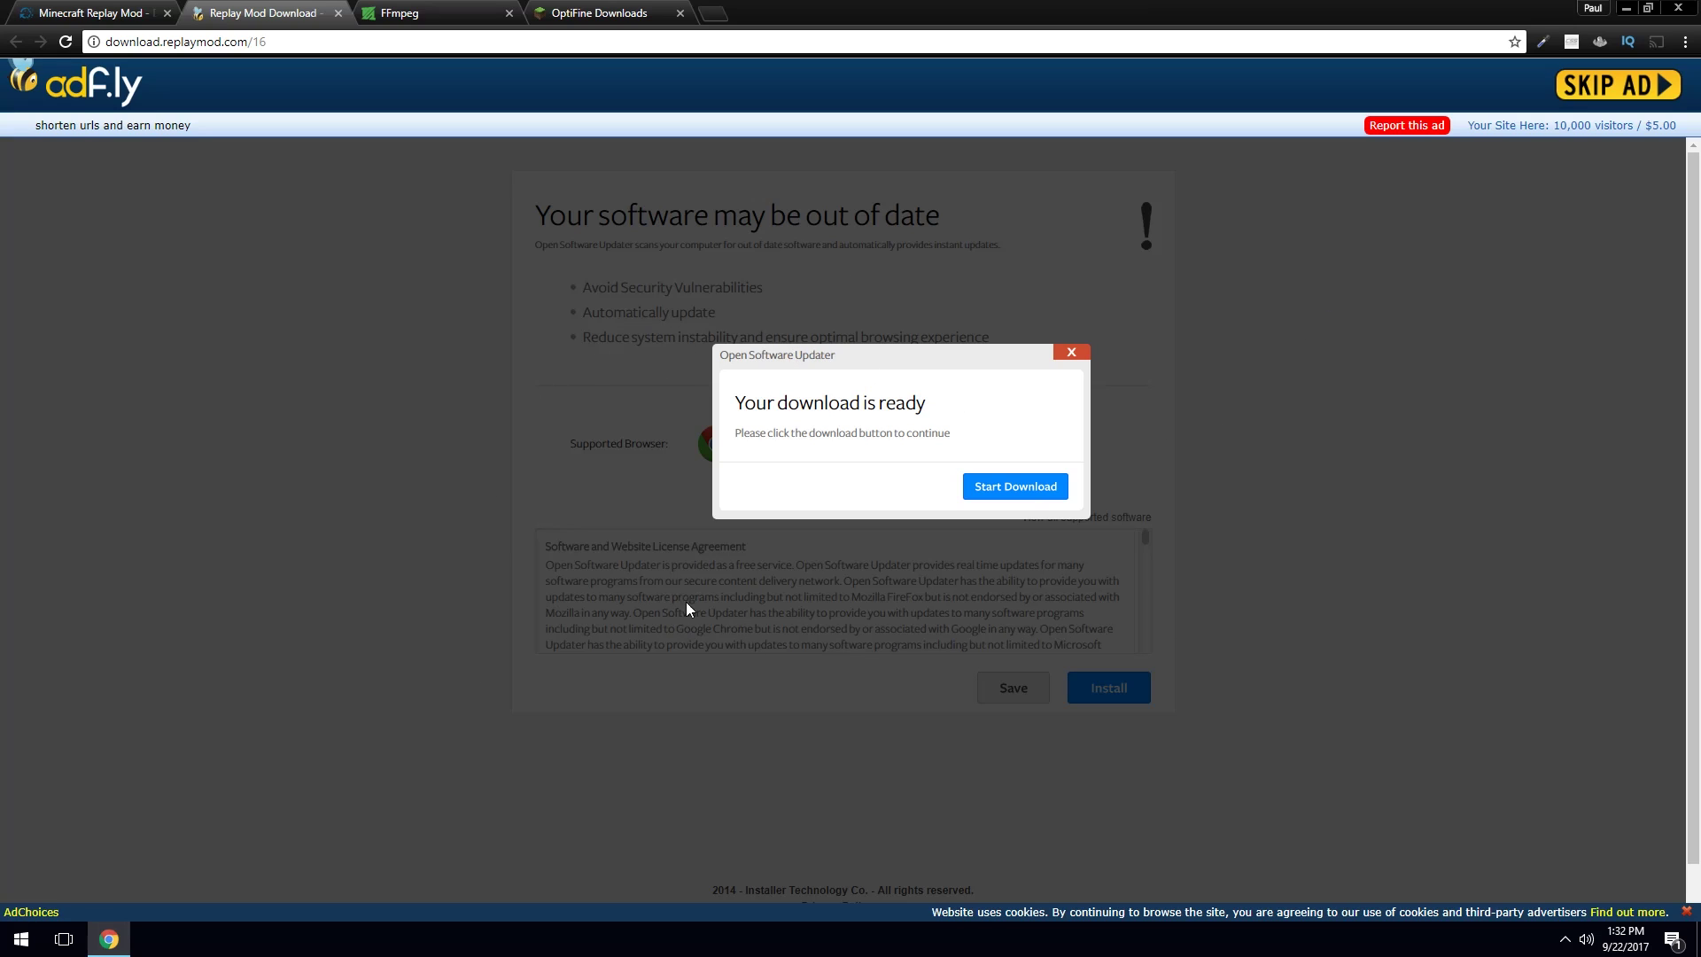
{"action": "left_click", "coordinate": [1607, 86]}
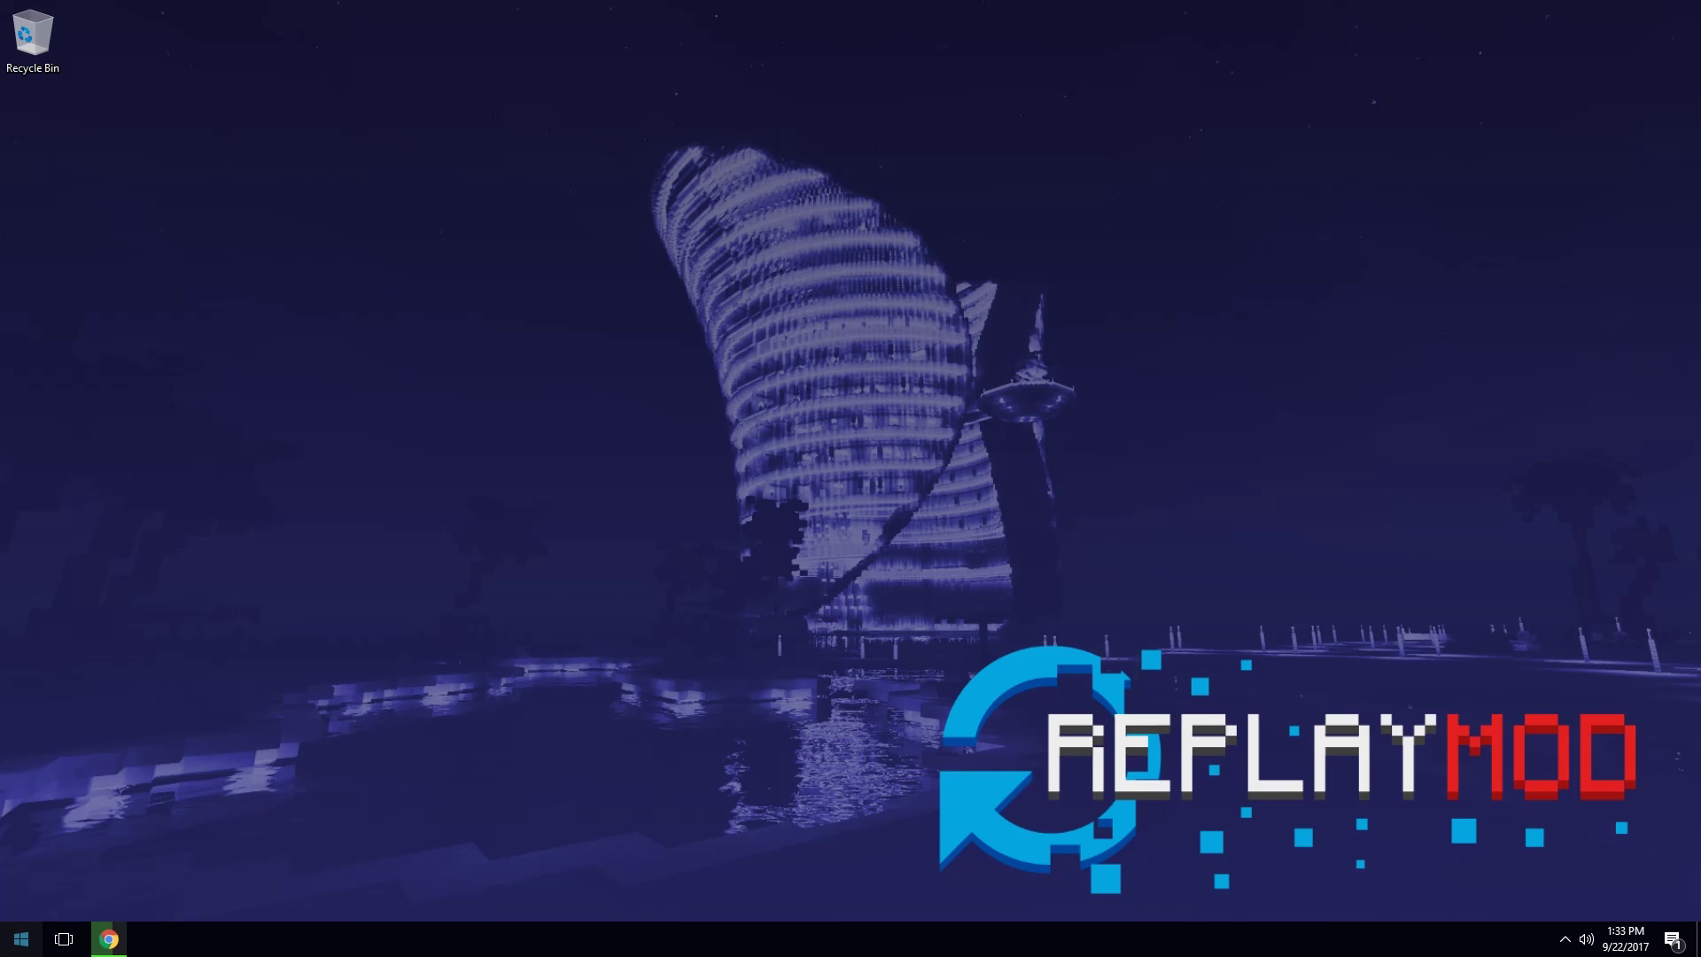
- Open the mods folder inside .minecraft, reaching it through %appdata%
{"action": "left_click", "coordinate": [21, 939]}
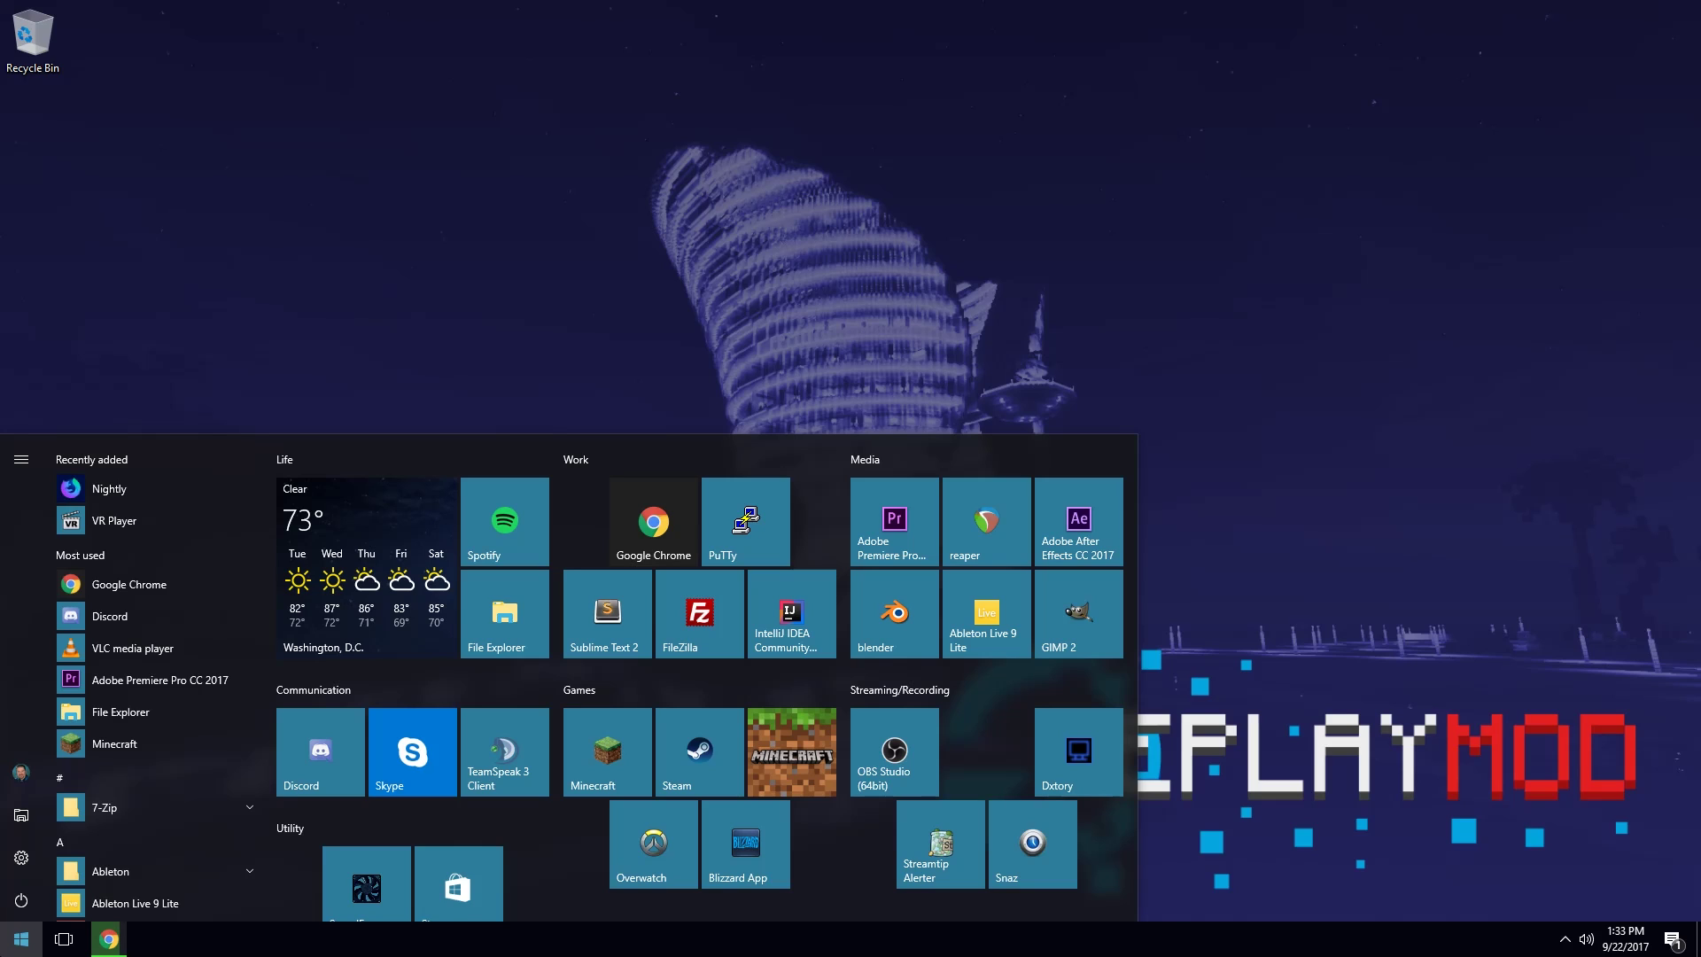
{"action": "type", "text": "%appdata%"}
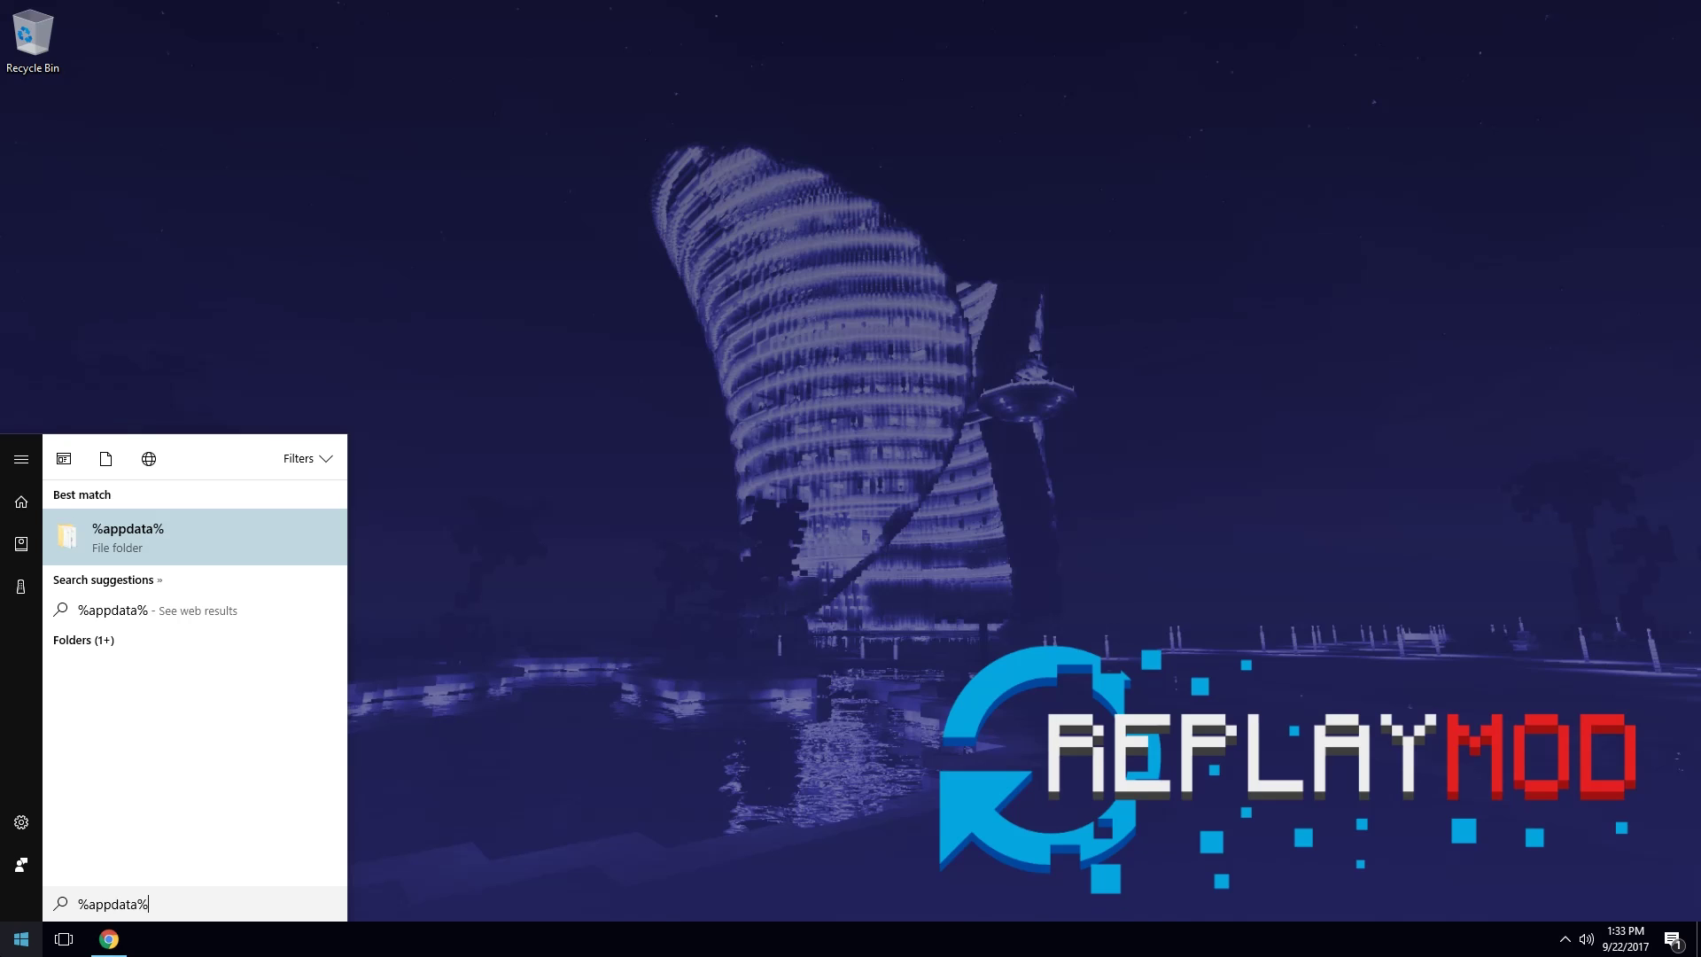
{"action": "key", "text": "Return"}
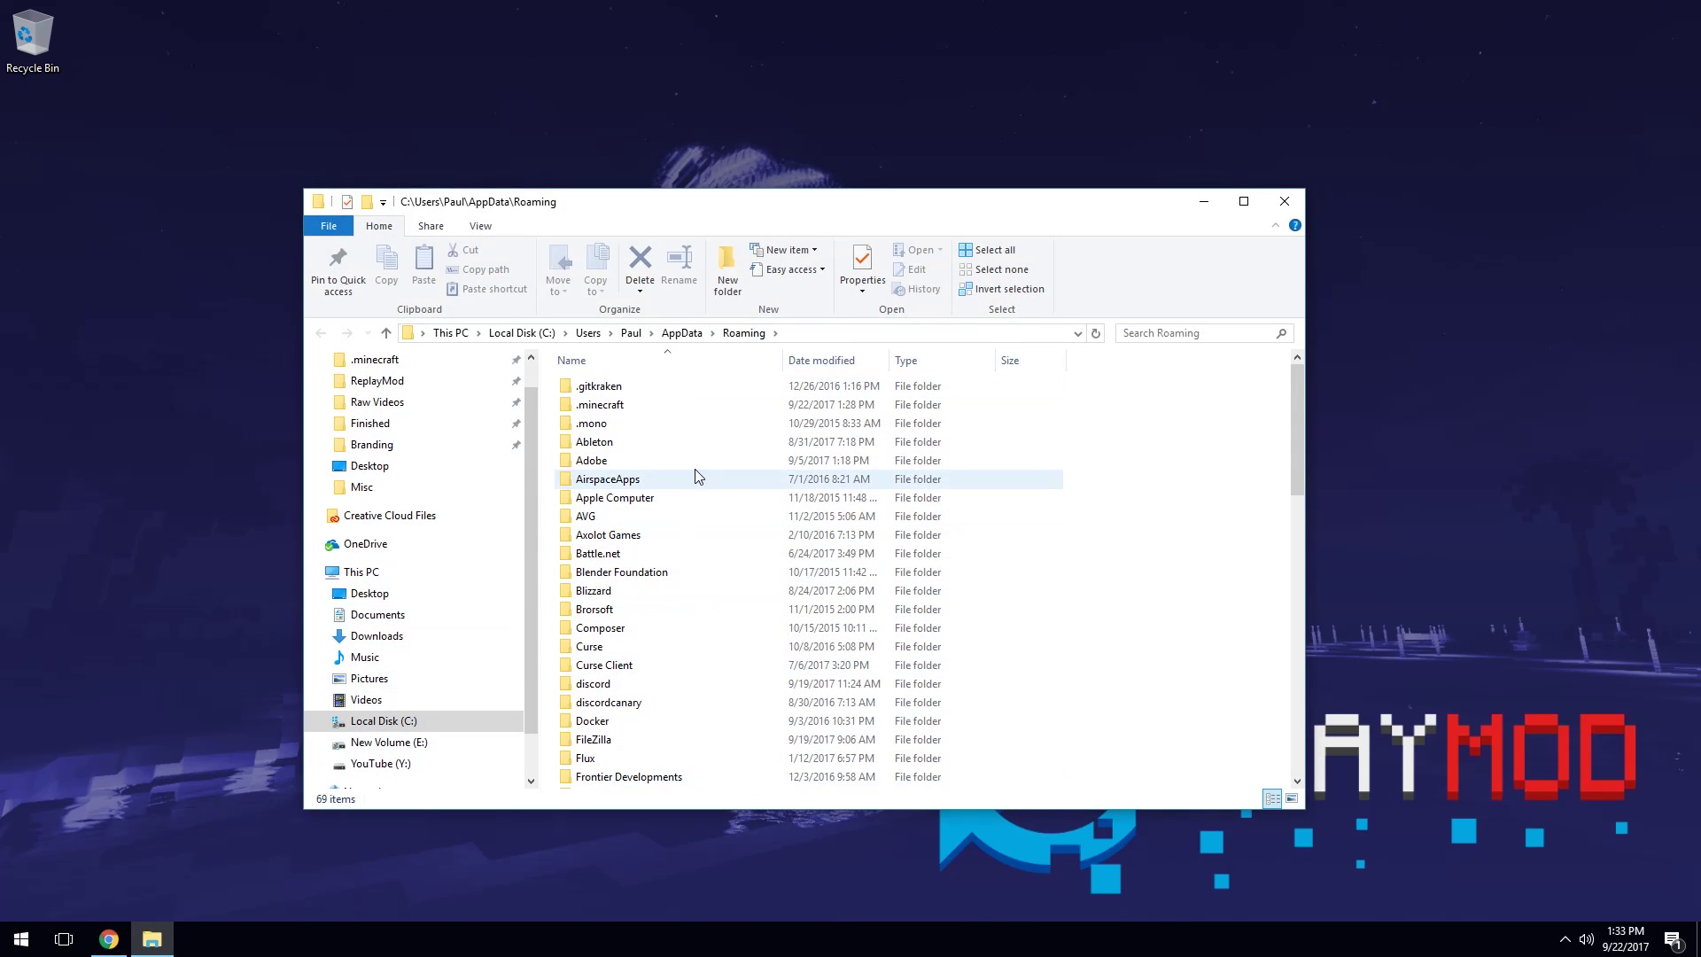
{"action": "double_click", "coordinate": [626, 407]}
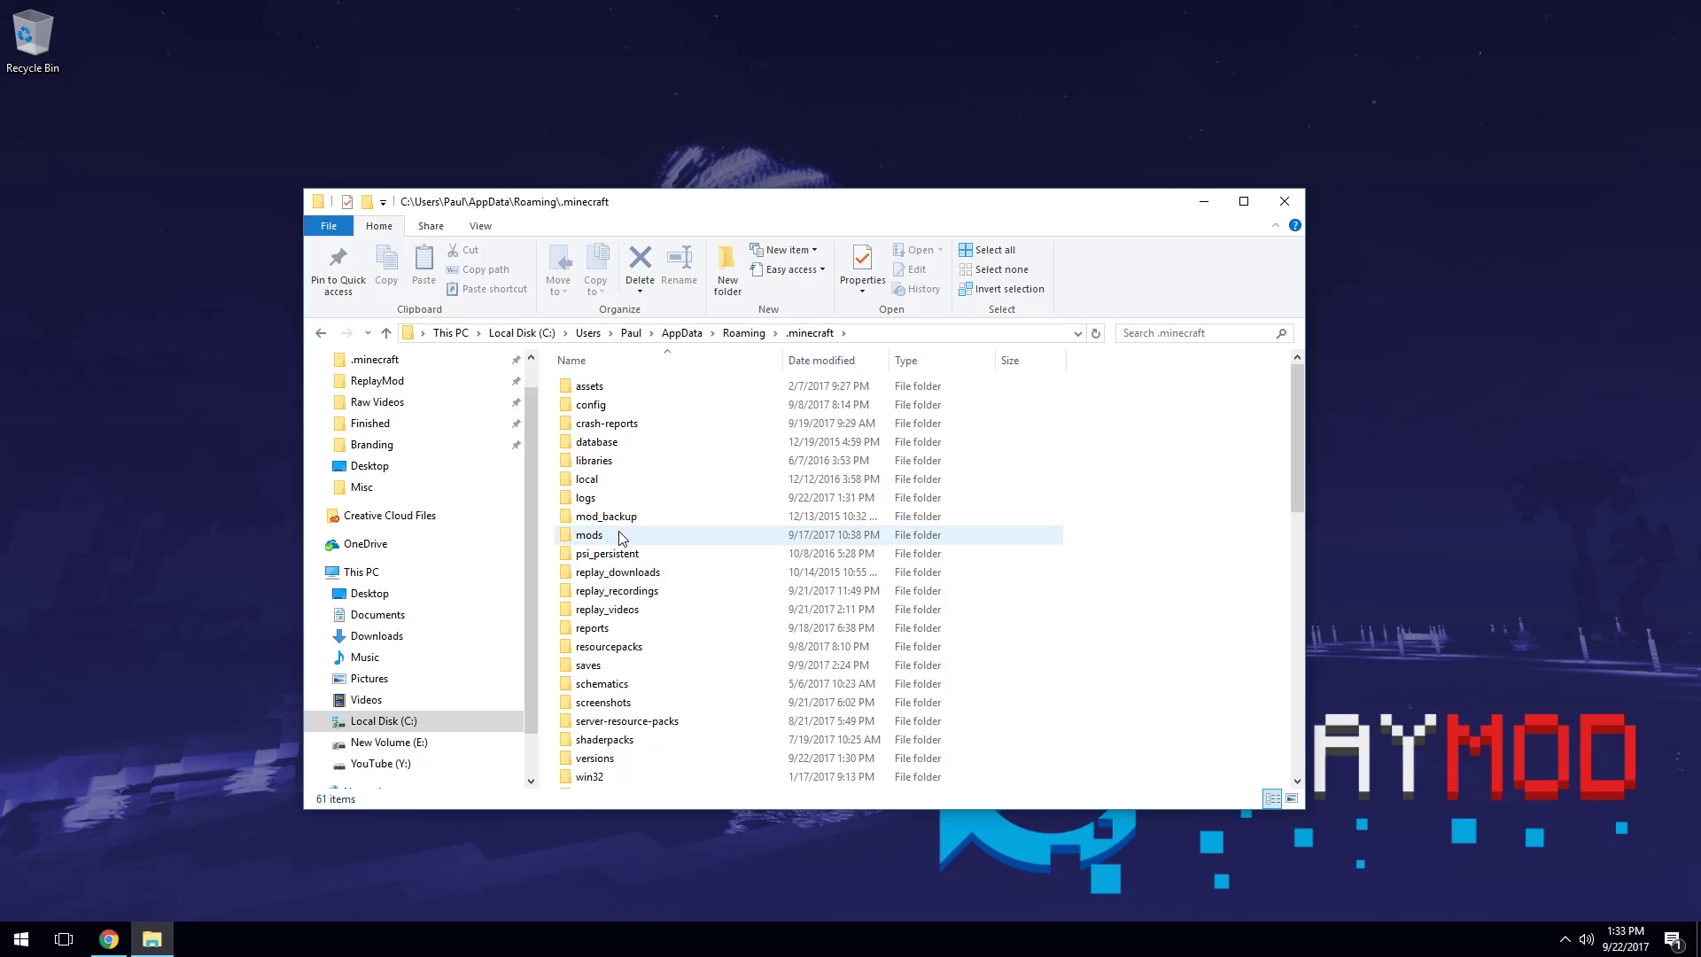
{"action": "double_click", "coordinate": [589, 536]}
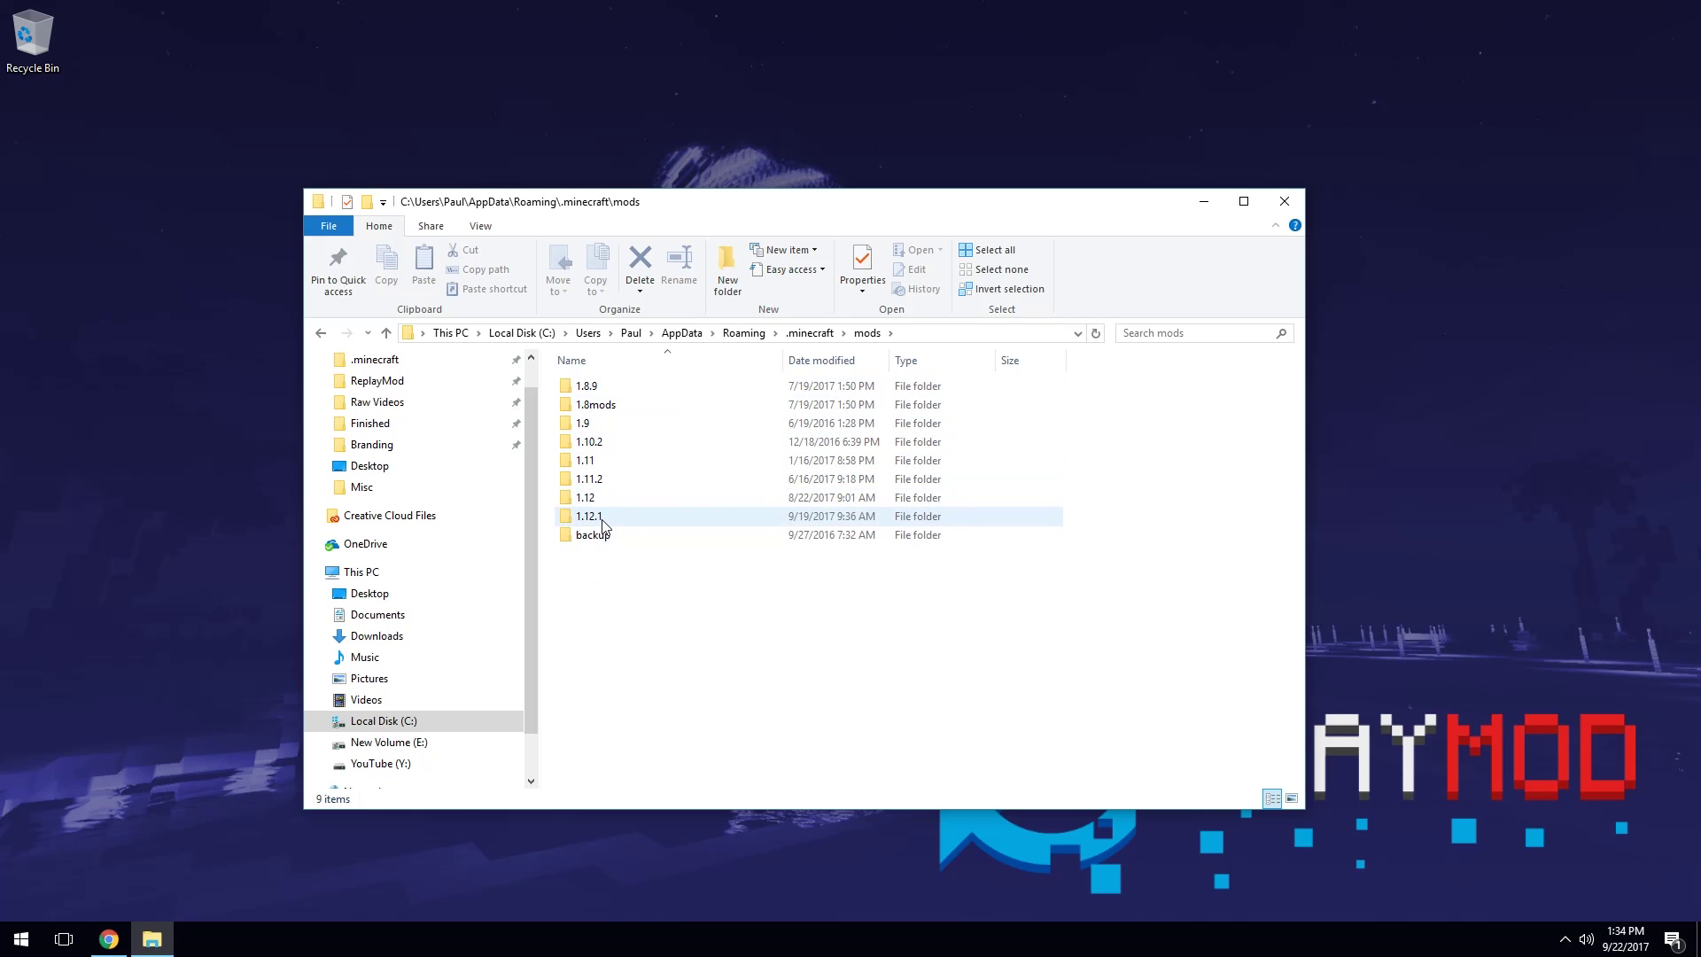
- Create a folder named 1.12.2 inside the mods folder and open it
{"action": "right_click", "coordinate": [597, 618]}
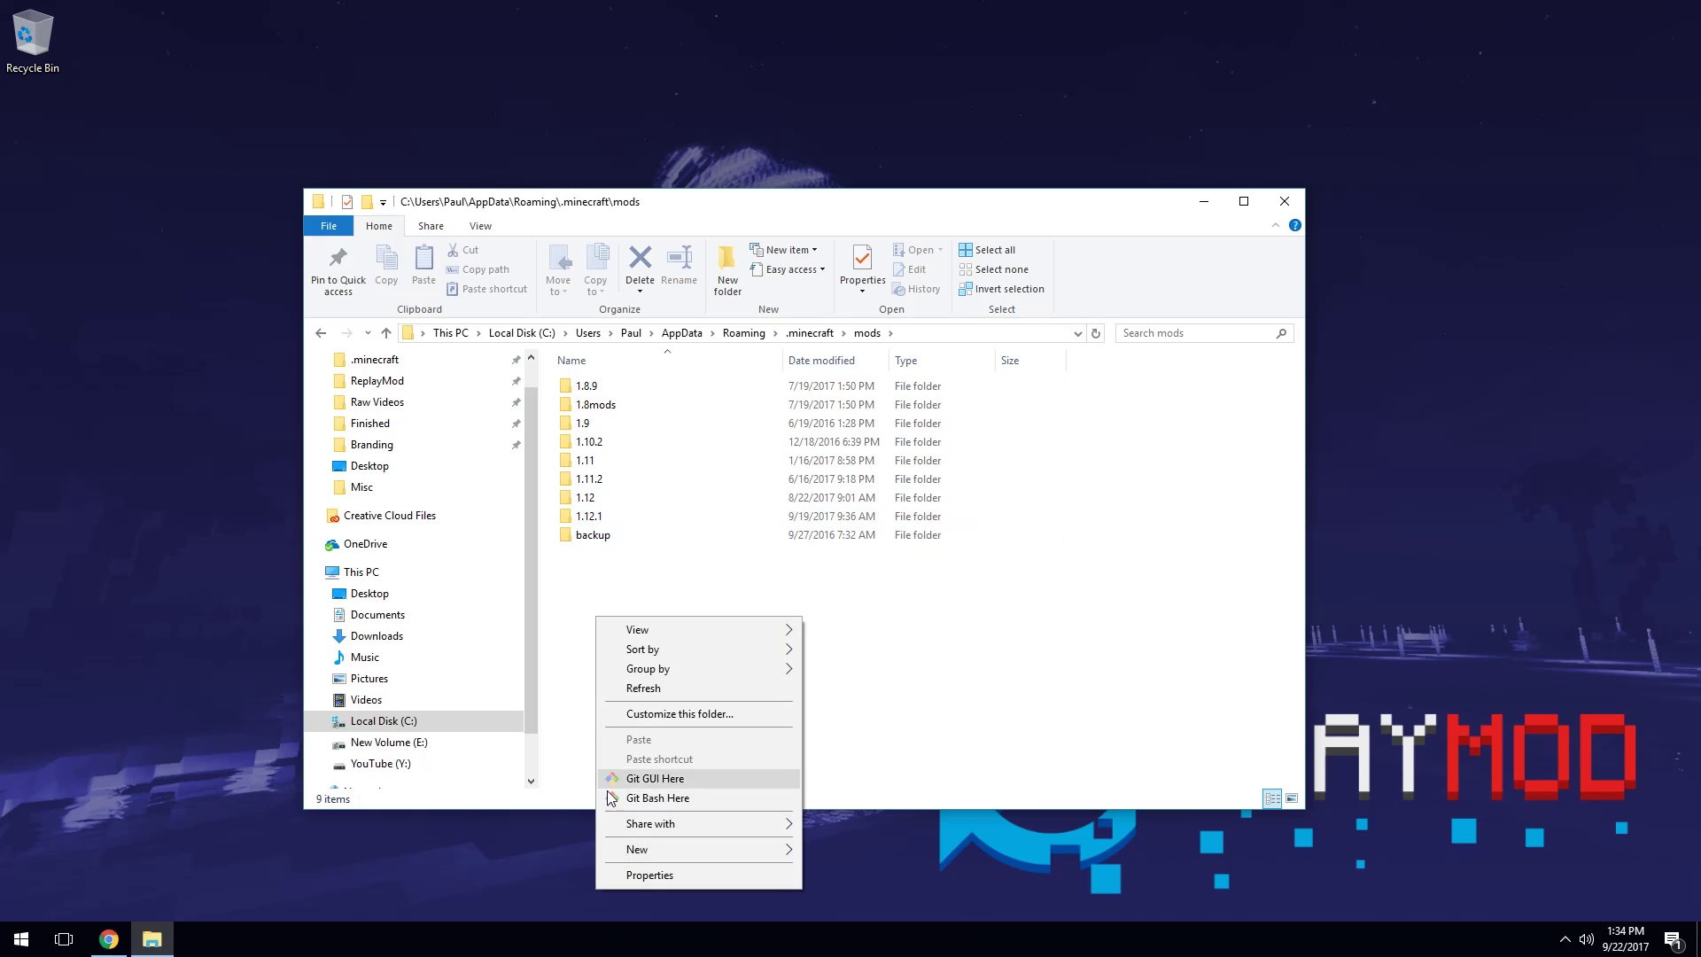
{"action": "mouse_move", "coordinate": [620, 861]}
{"action": "left_click", "coordinate": [851, 609]}
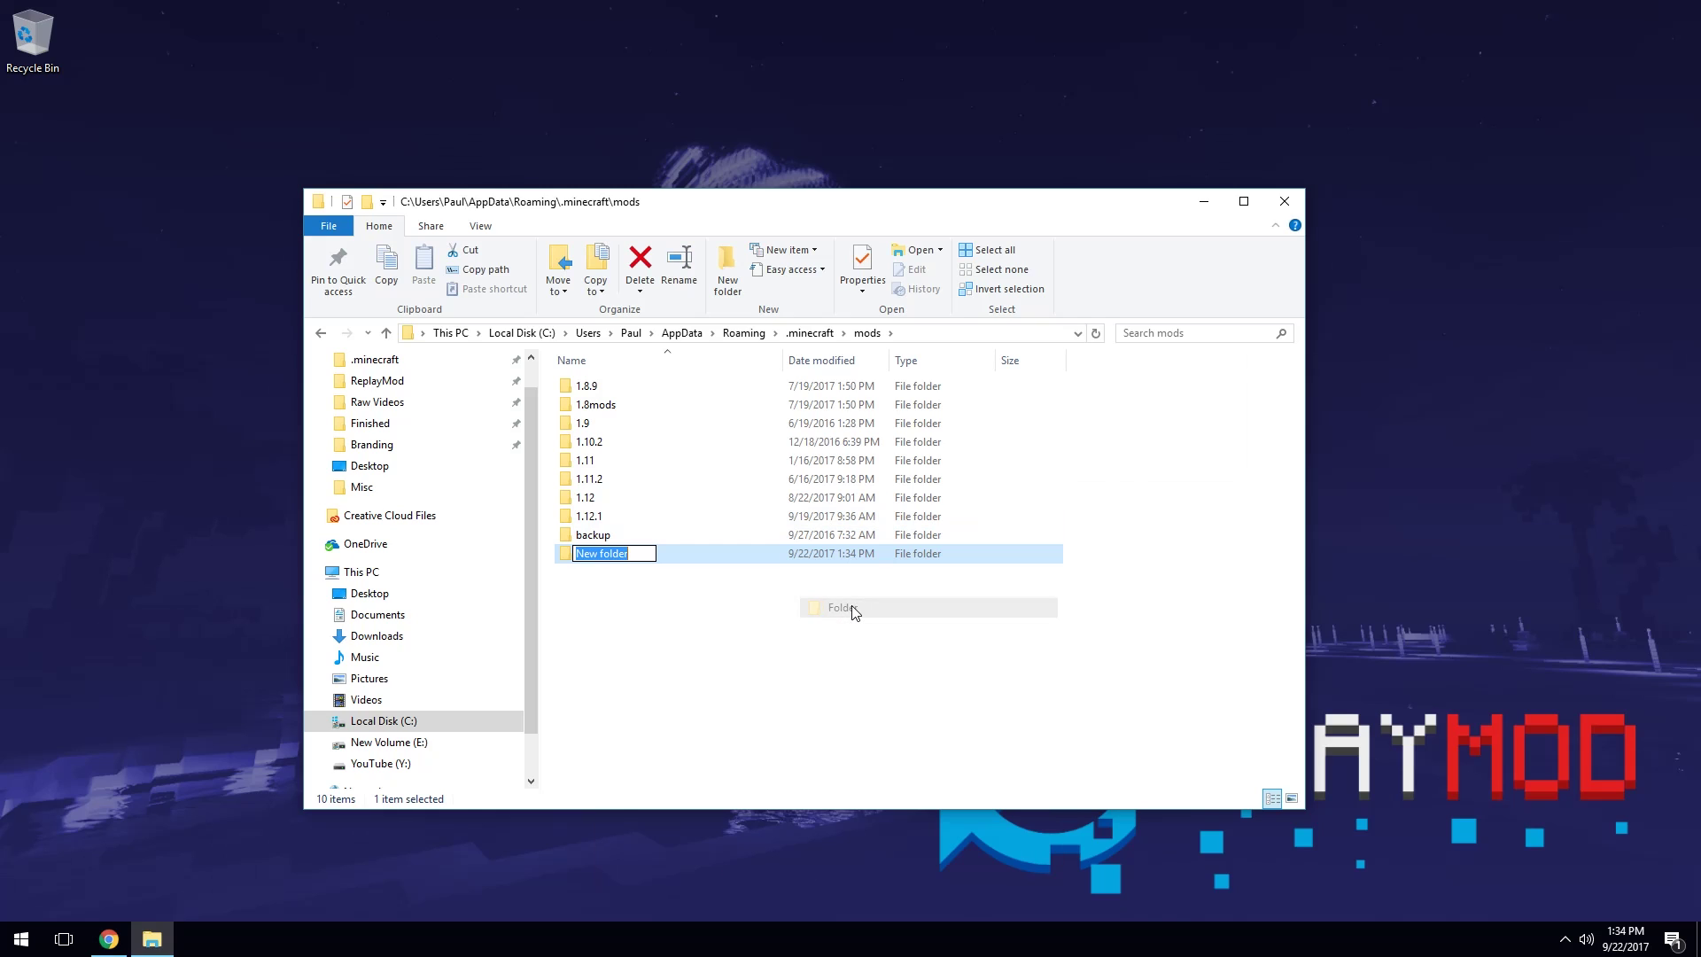
{"action": "type", "text": "1.12.2"}
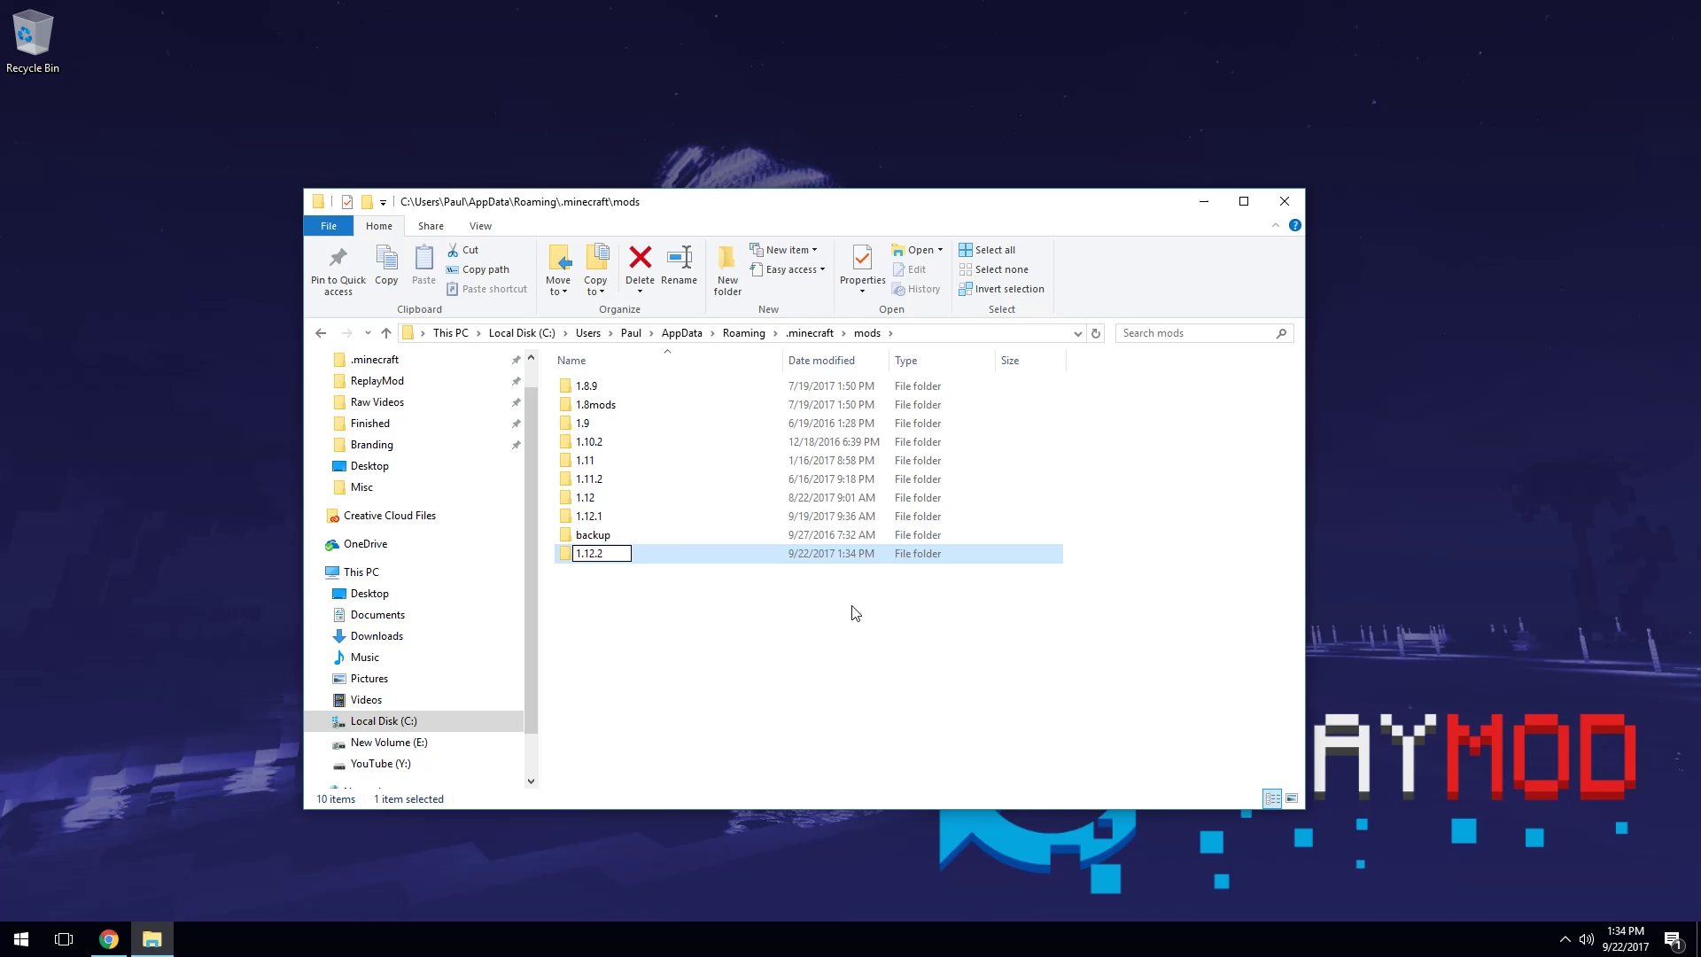
{"action": "key", "text": "Return"}
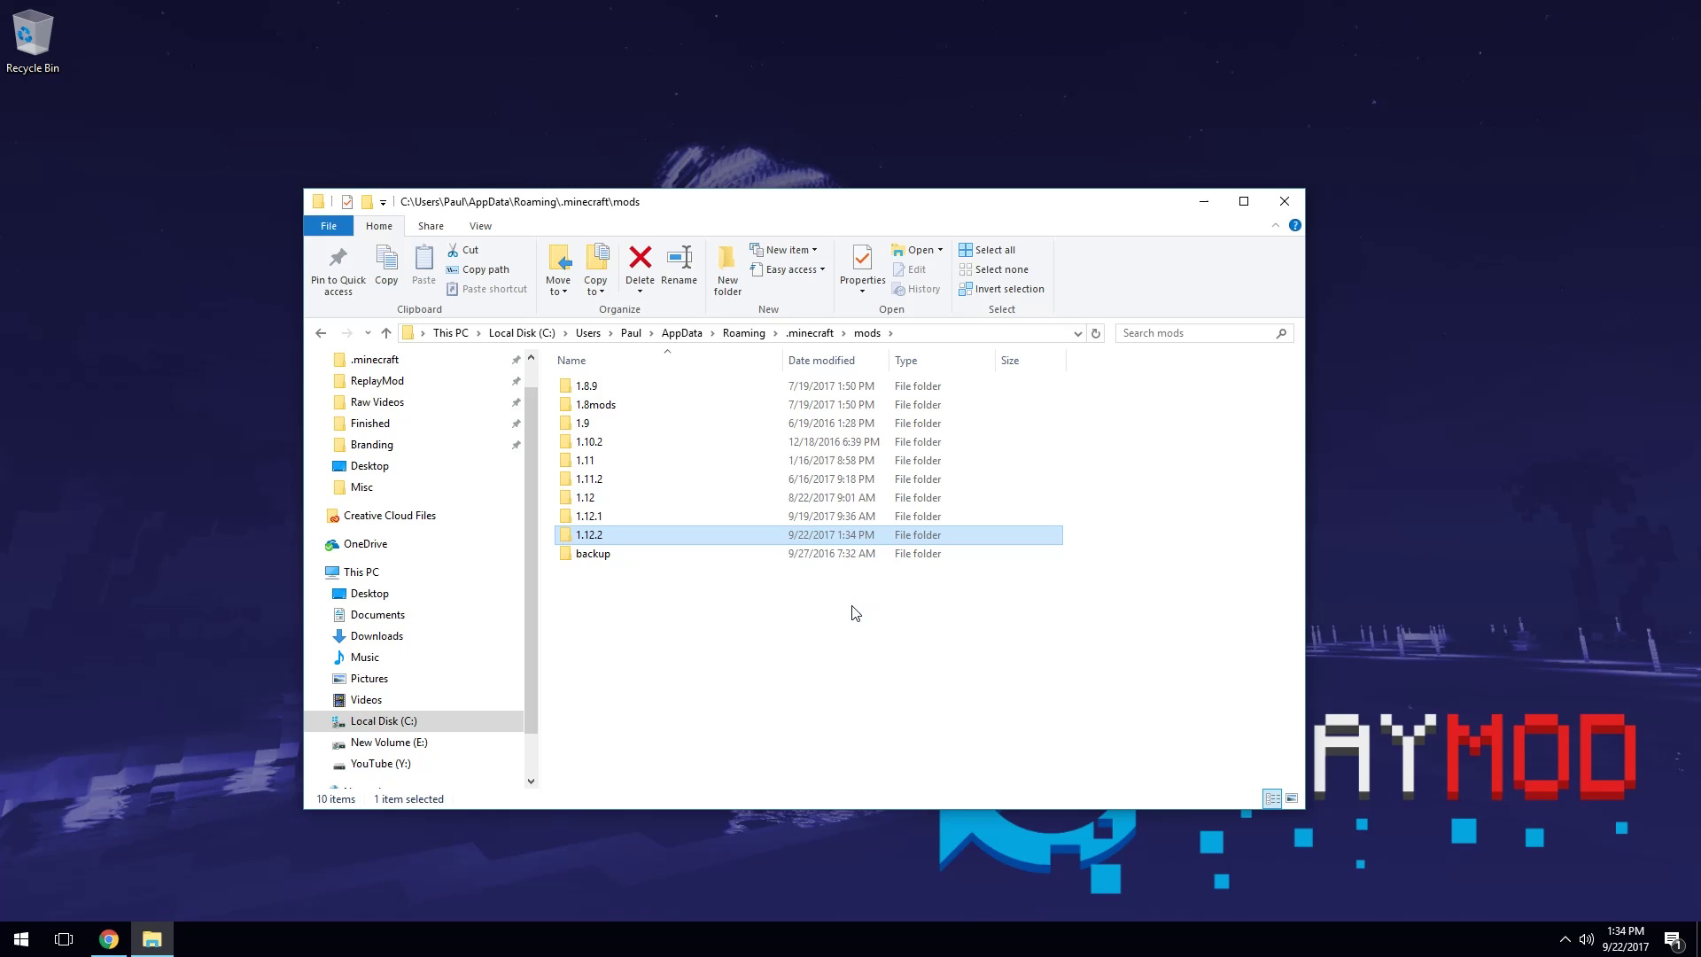
{"action": "key", "text": "Return"}
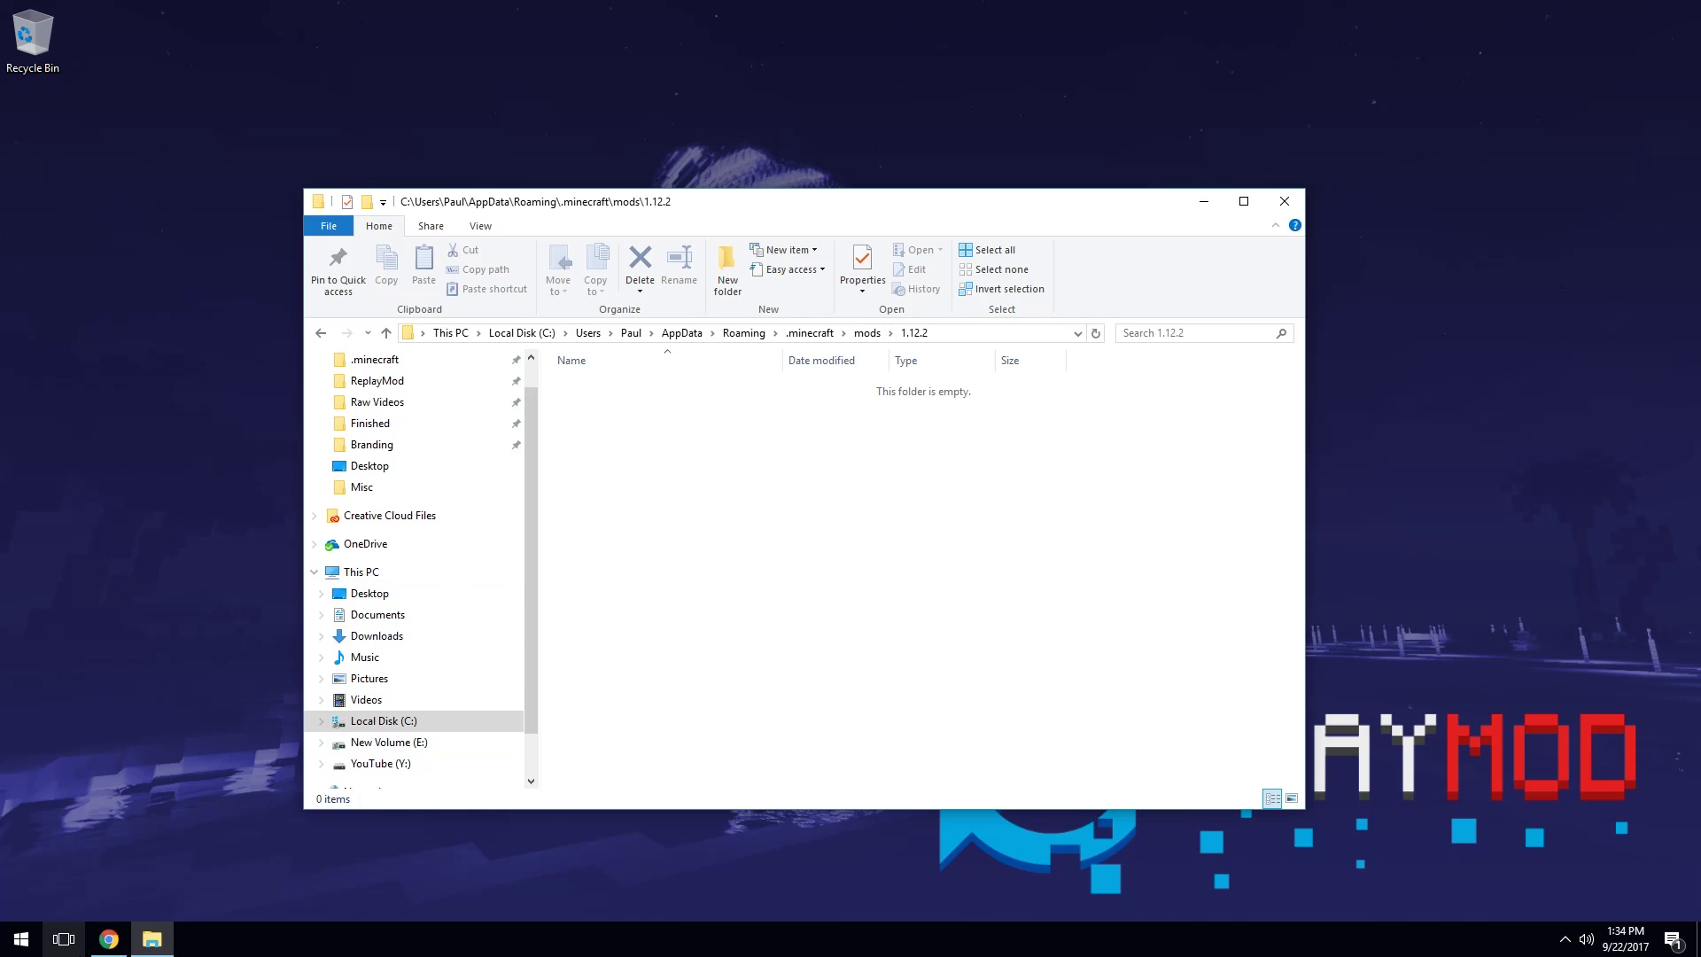
- Keep the downloaded replaymod-1.12.2-2.0.1-b1.jar and copy it from the browser's downloads into the mods\1.12.2 folder
{"action": "left_click", "coordinate": [107, 941]}
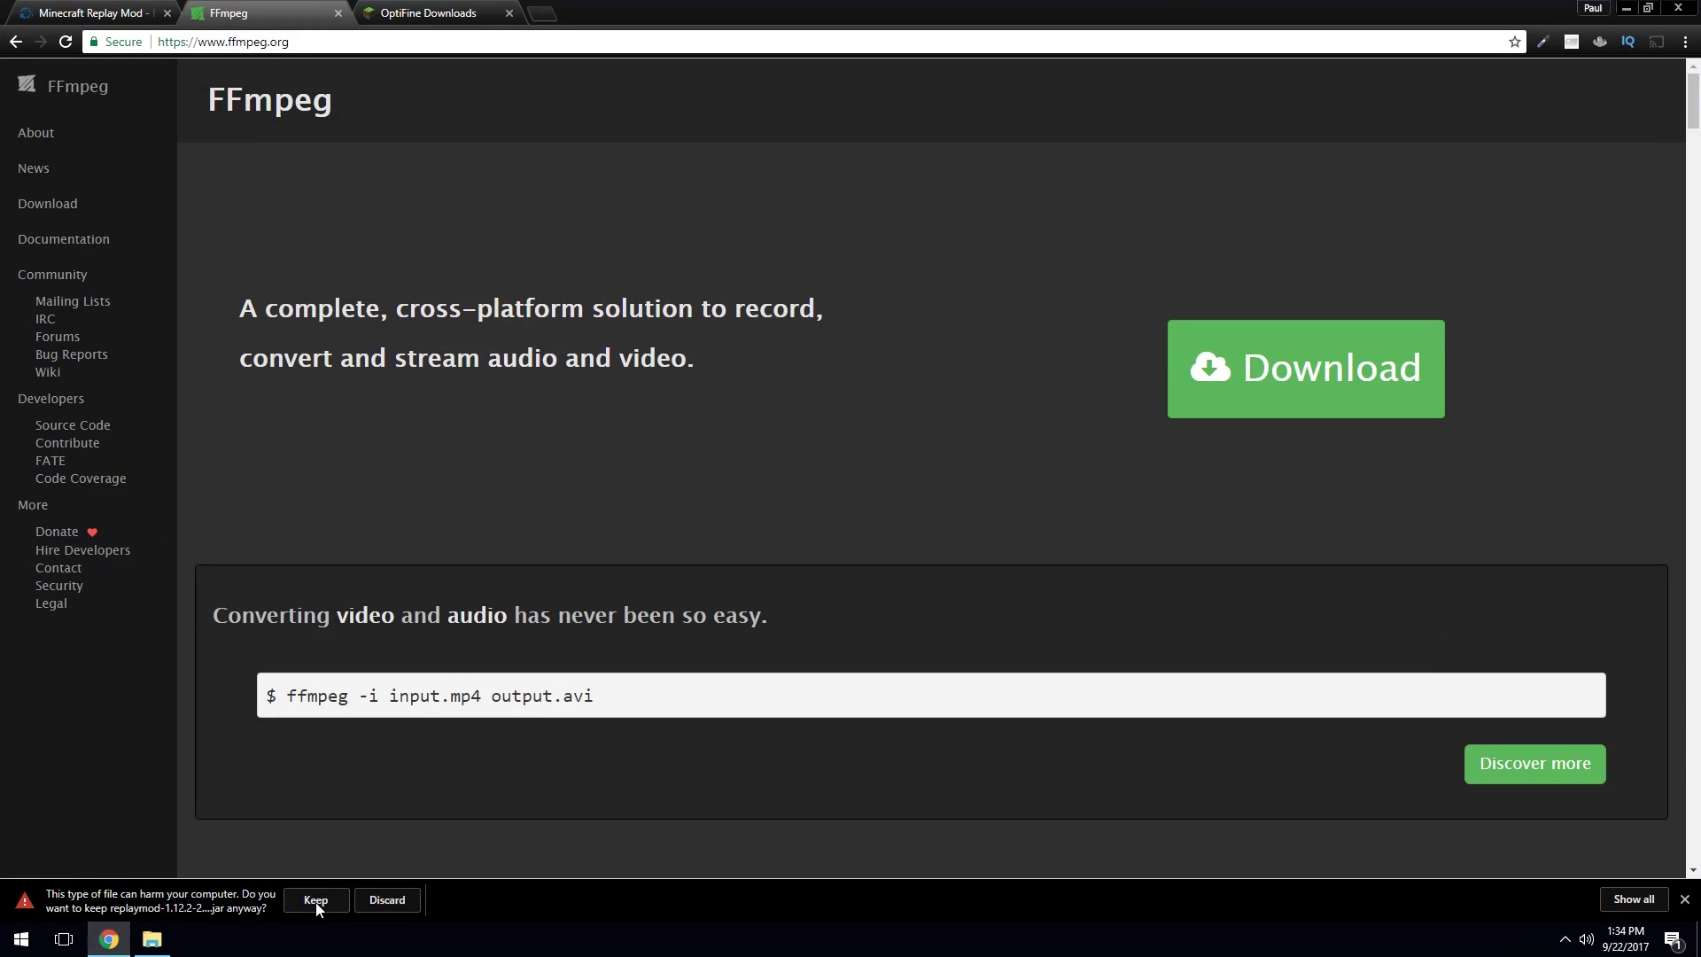
{"action": "left_click", "coordinate": [317, 900]}
{"action": "left_click_drag", "start_coordinate": [721, 13], "coordinate": [1278, 81]}
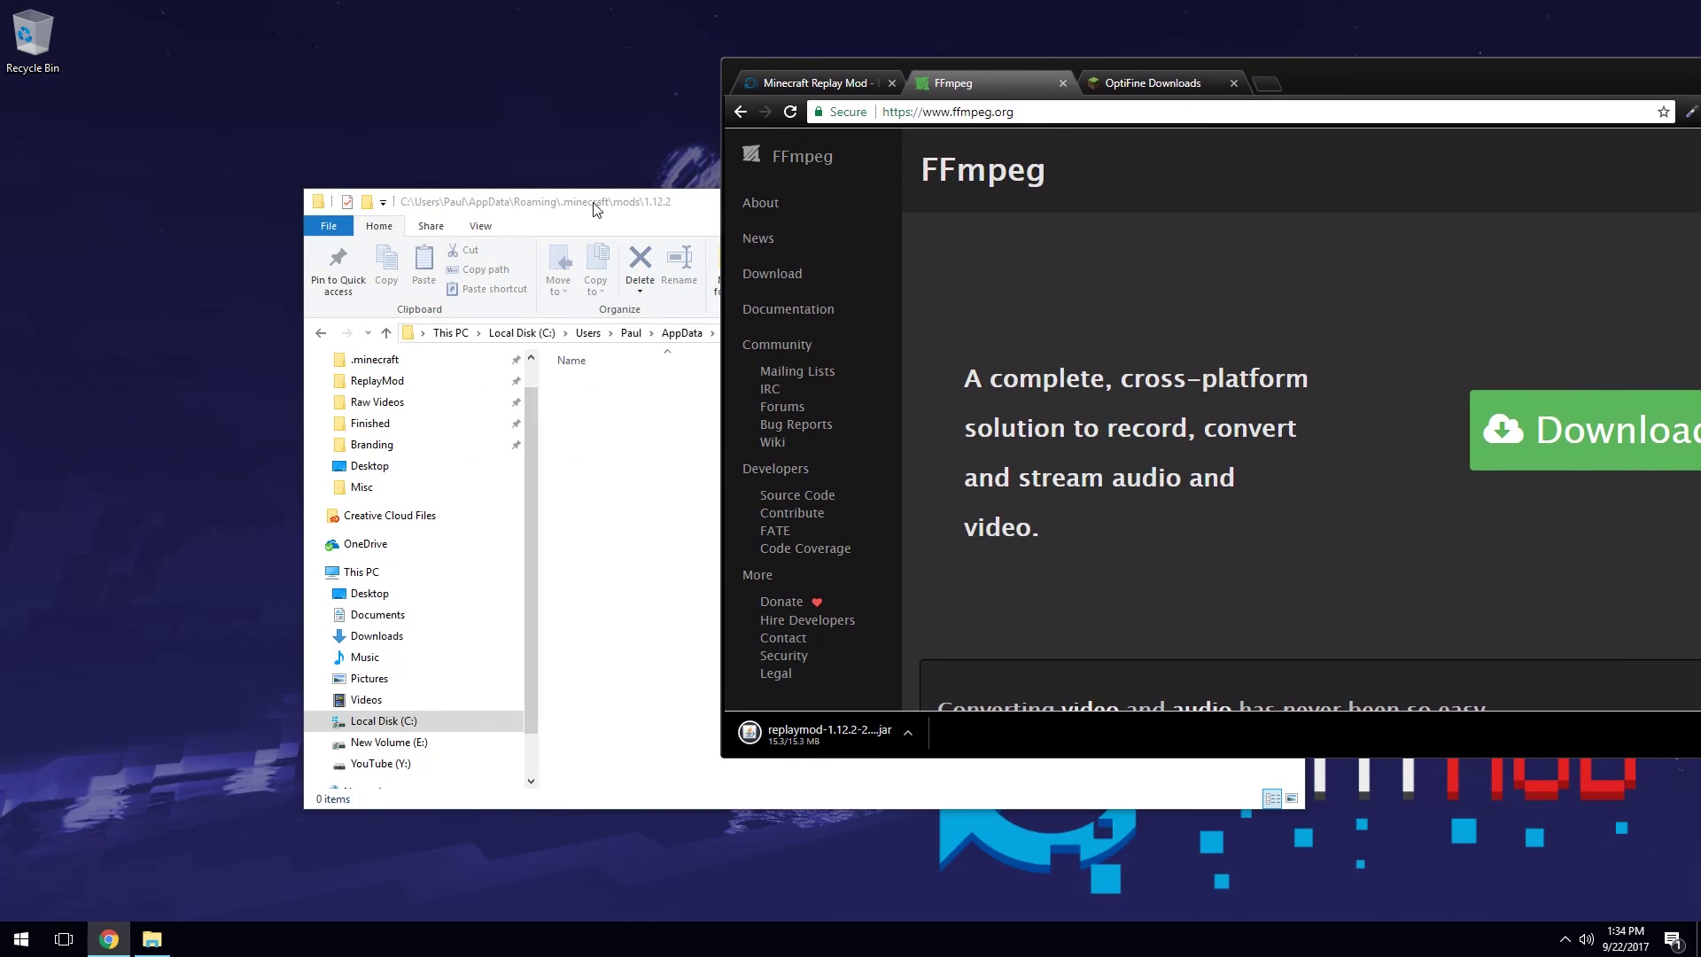
{"action": "left_click_drag", "start_coordinate": [656, 210], "coordinate": [480, 204]}
{"action": "left_click", "coordinate": [1302, 76]}
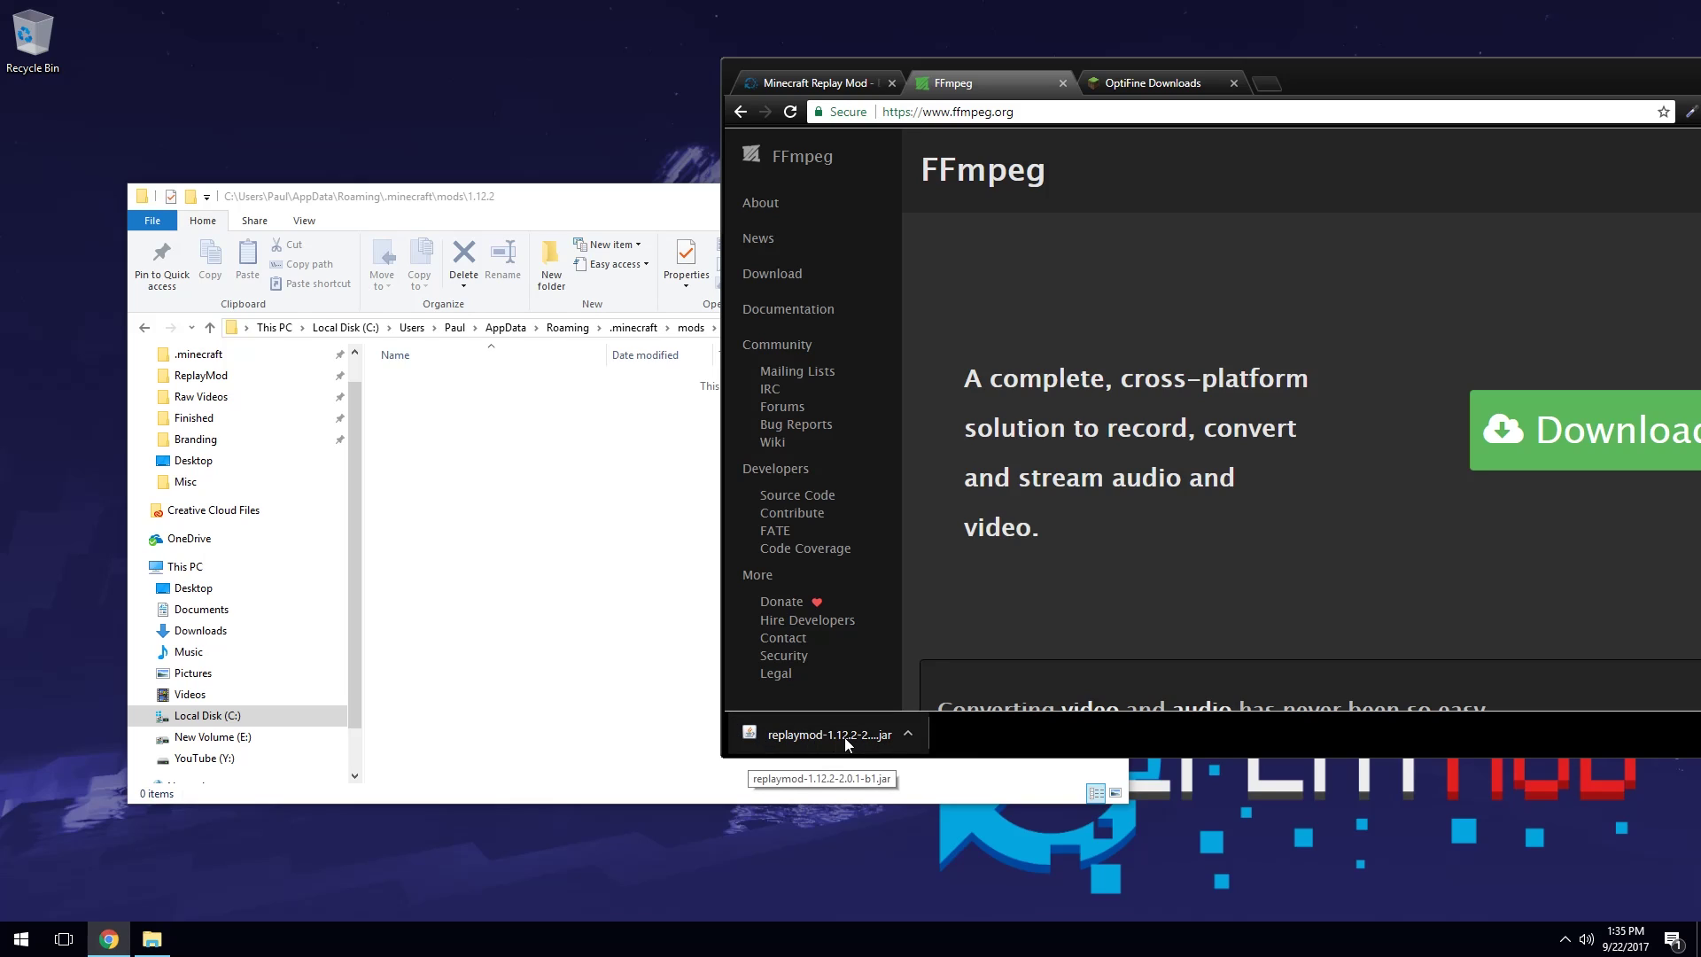
{"action": "left_click_drag", "start_coordinate": [843, 737], "coordinate": [509, 548]}
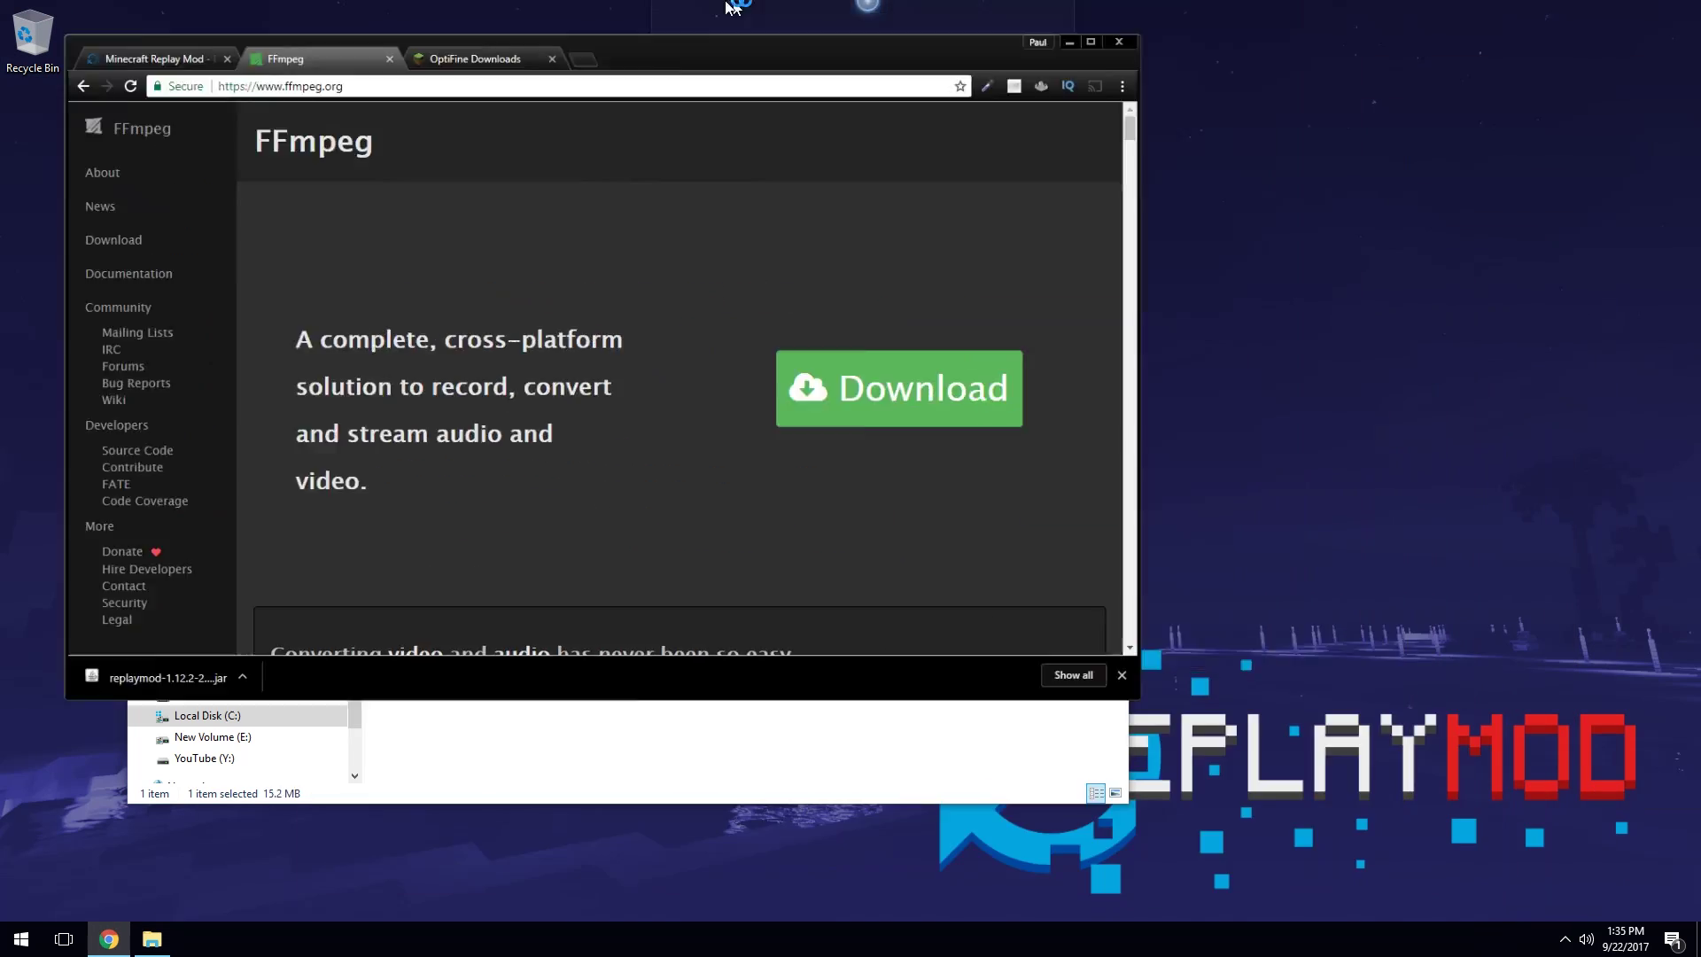
{"action": "left_click_drag", "start_coordinate": [711, 7], "coordinate": [713, 9]}
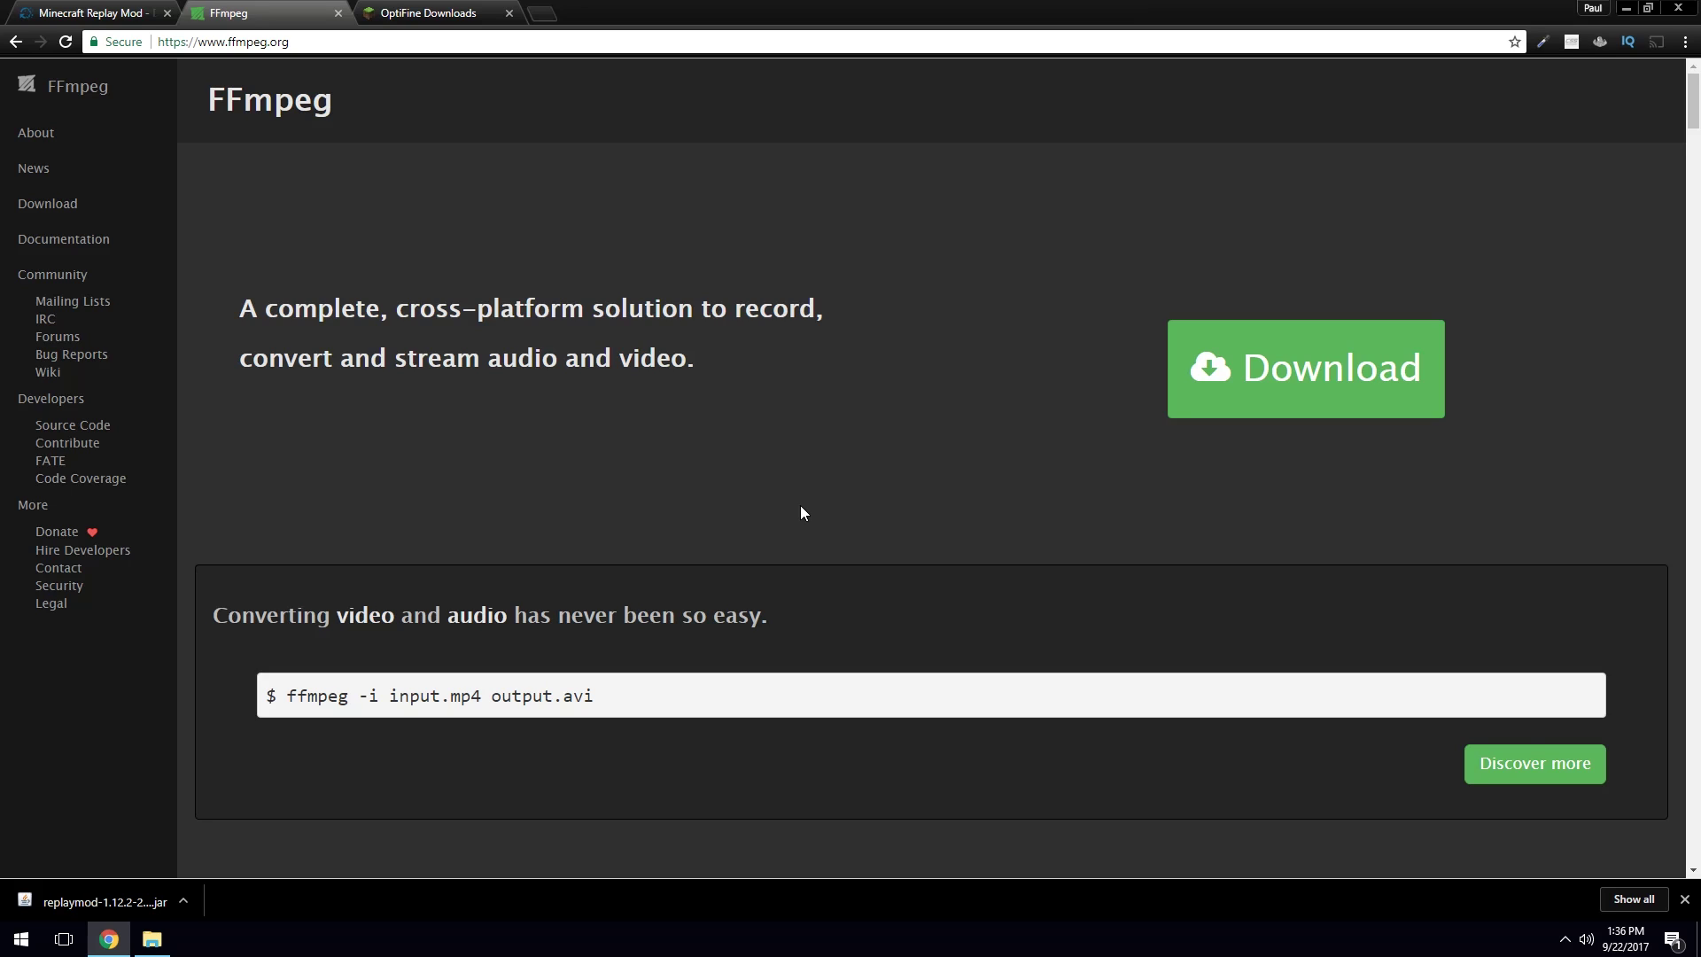
{"action": "left_click", "coordinate": [1310, 405]}
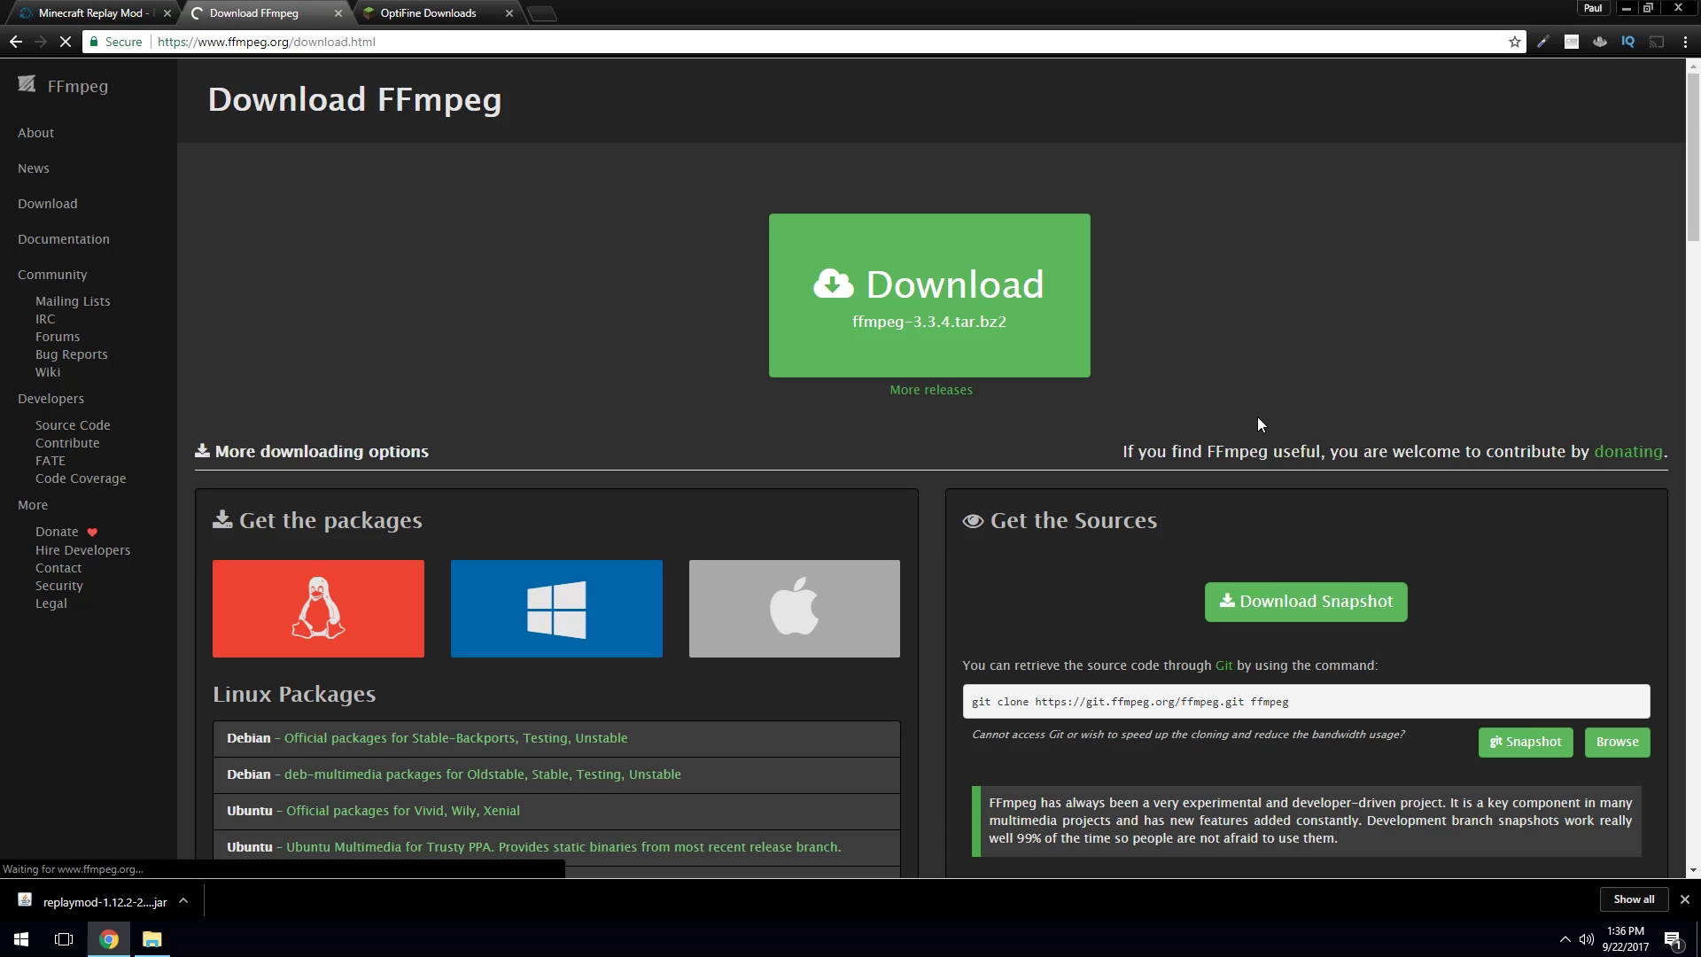
{"action": "left_click", "coordinate": [547, 624]}
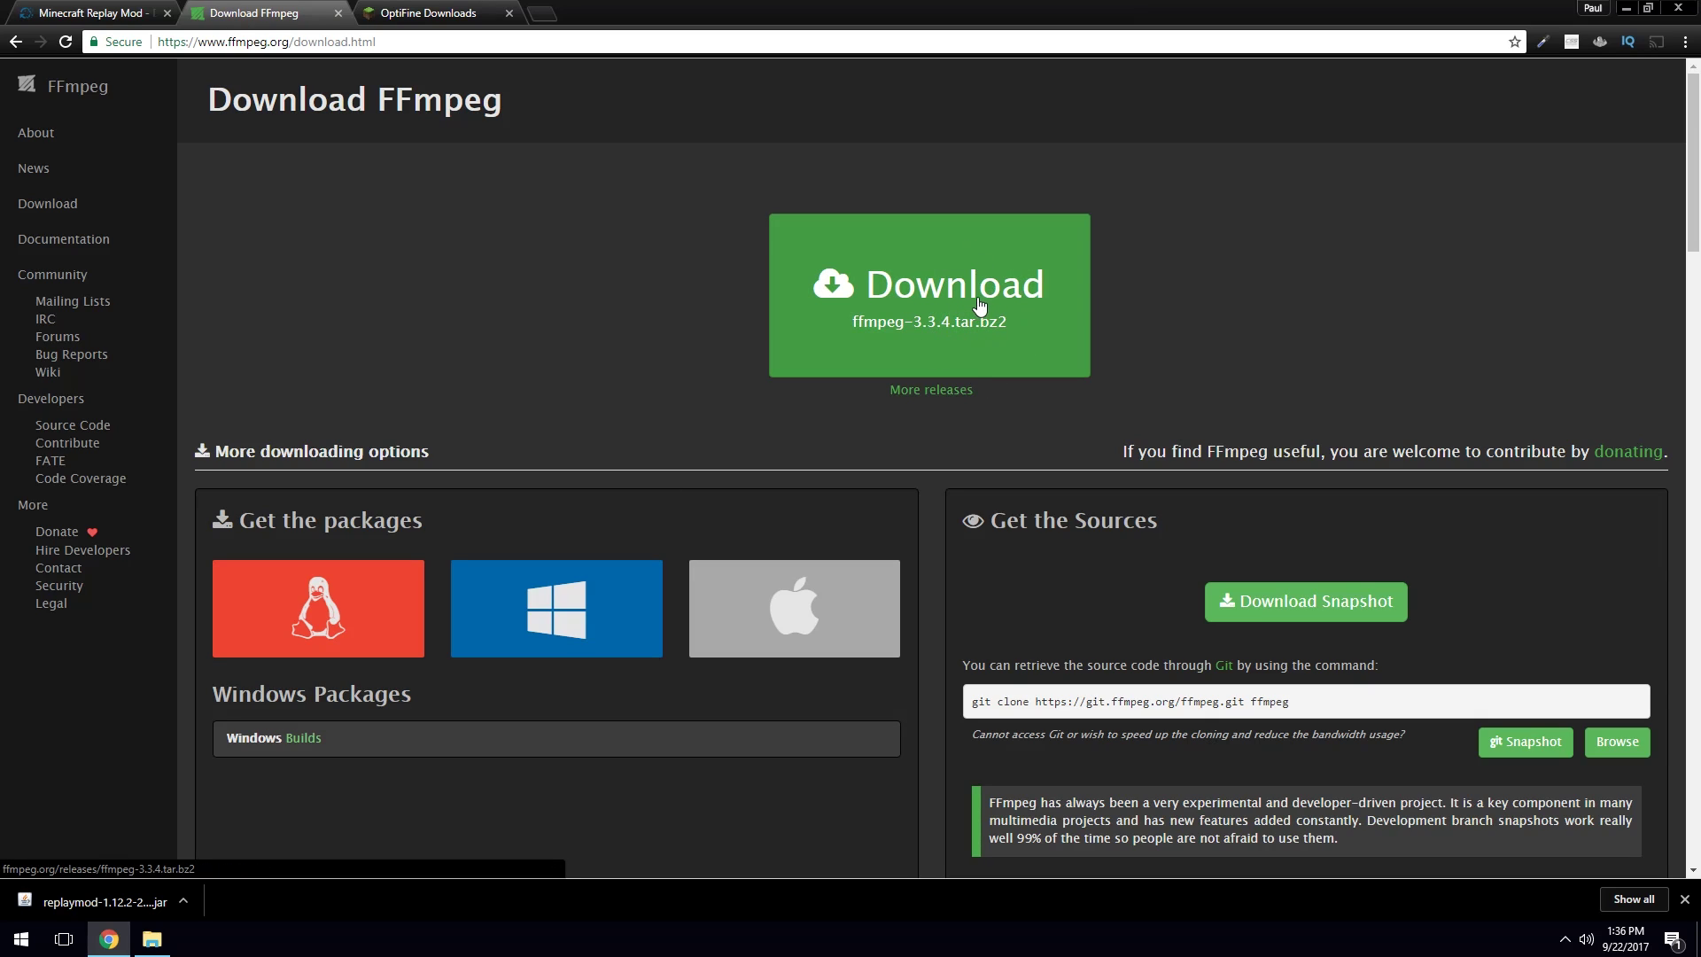
{"action": "left_click", "coordinate": [576, 625]}
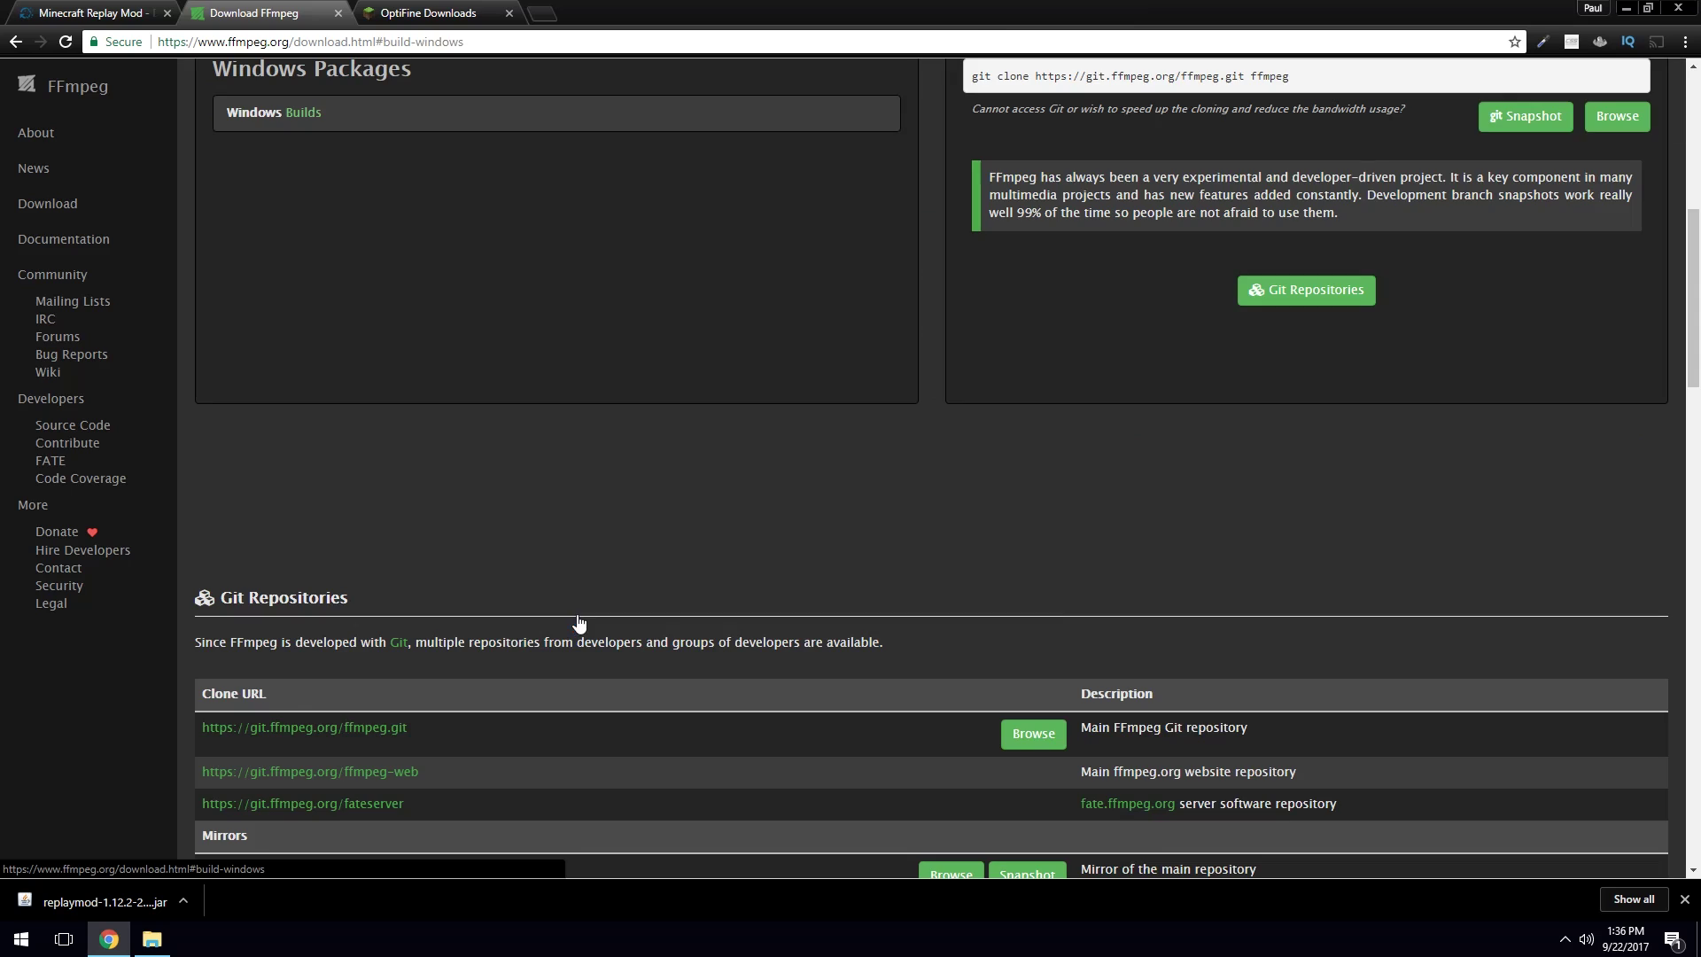
{"action": "scroll", "coordinate": [399, 398], "scroll_direction": "up", "scroll_amount": 1}
{"action": "left_click", "coordinate": [271, 204]}
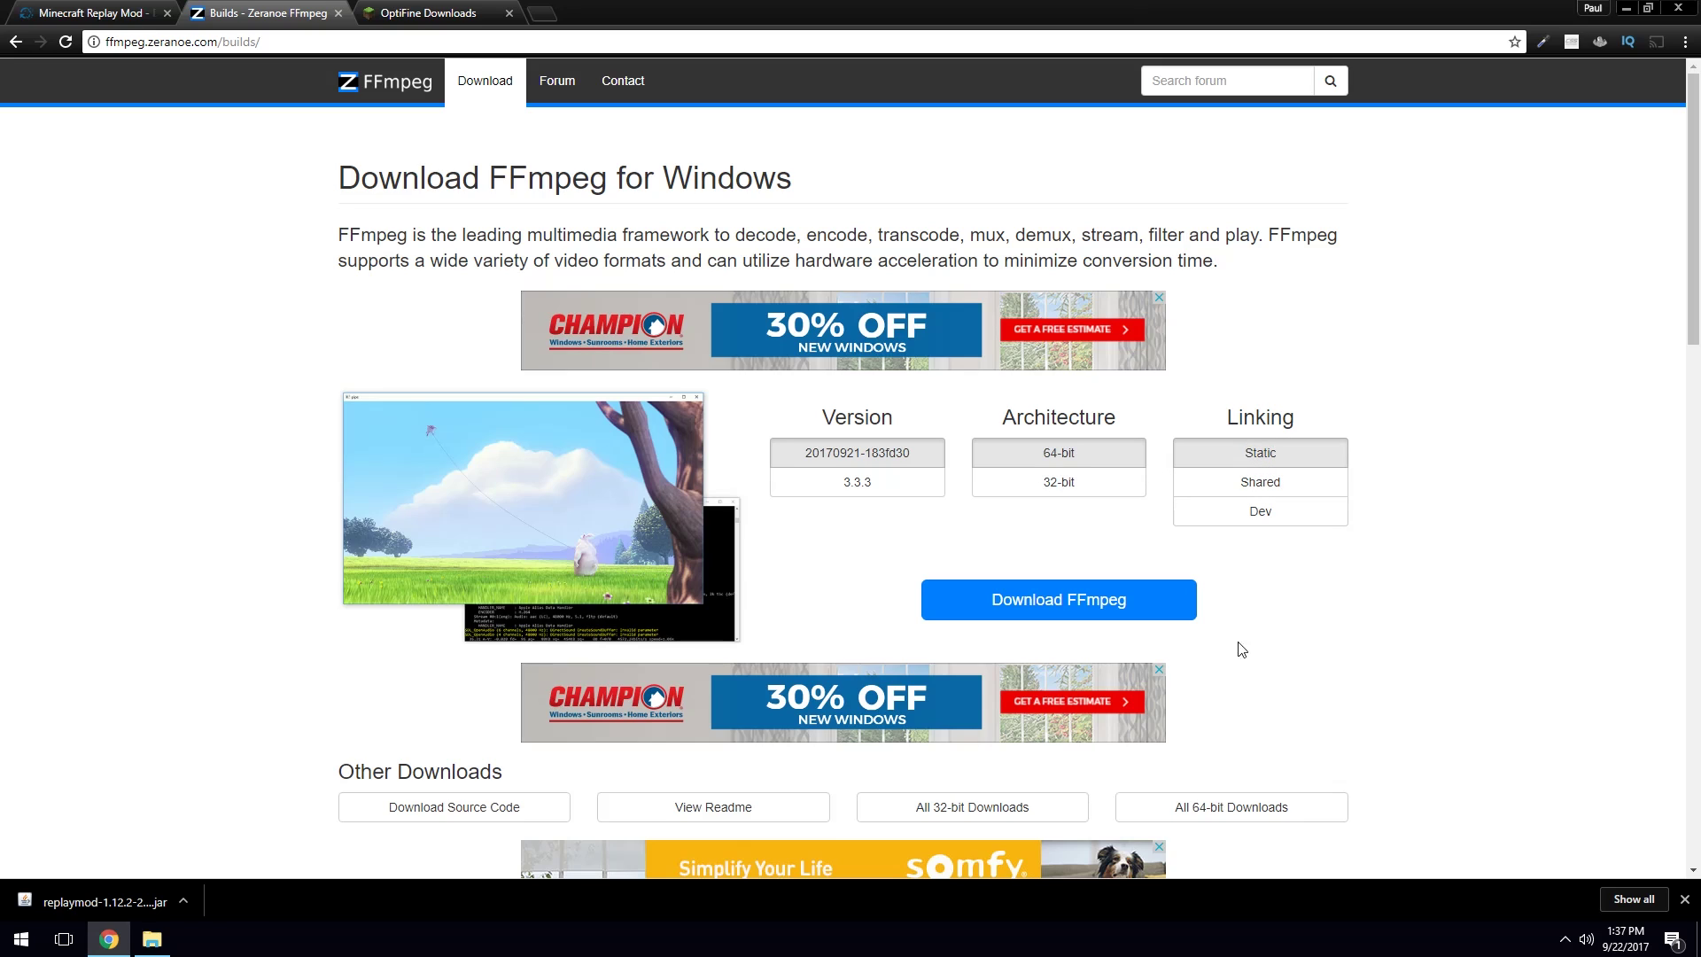
{"action": "left_click", "coordinate": [1063, 618]}
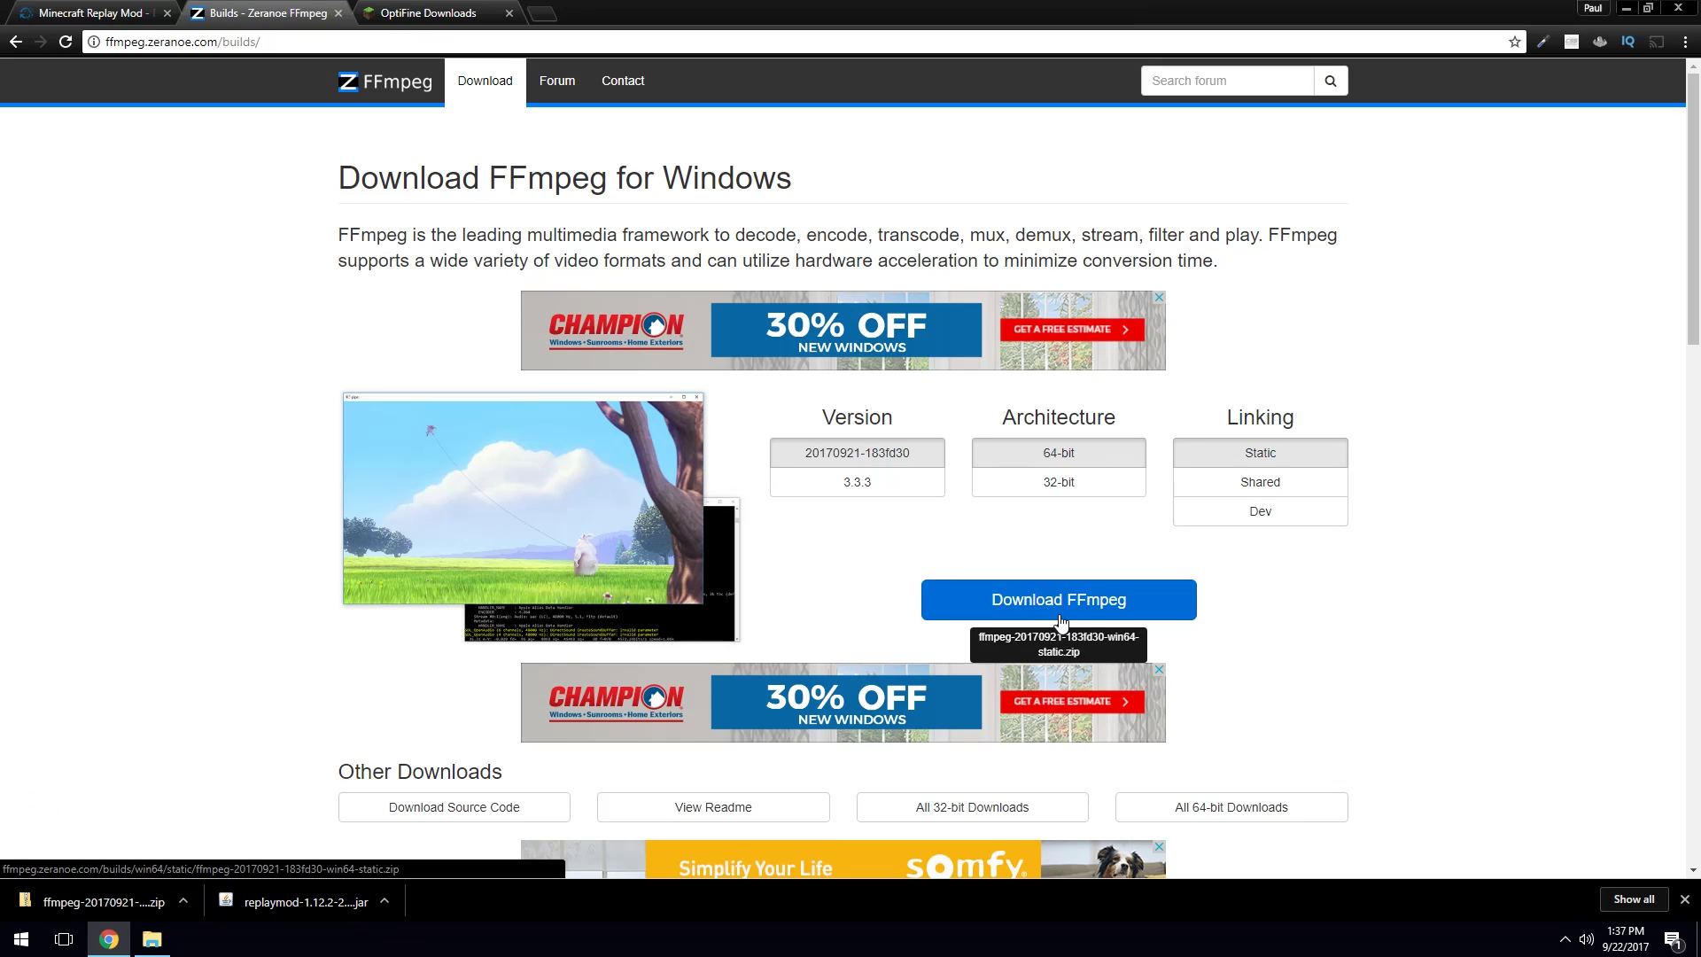
- Copy the FFmpeg folder out of the downloaded zip archive into the root of Local Disk (C:), using a second File Explorer window
{"action": "left_click", "coordinate": [101, 907]}
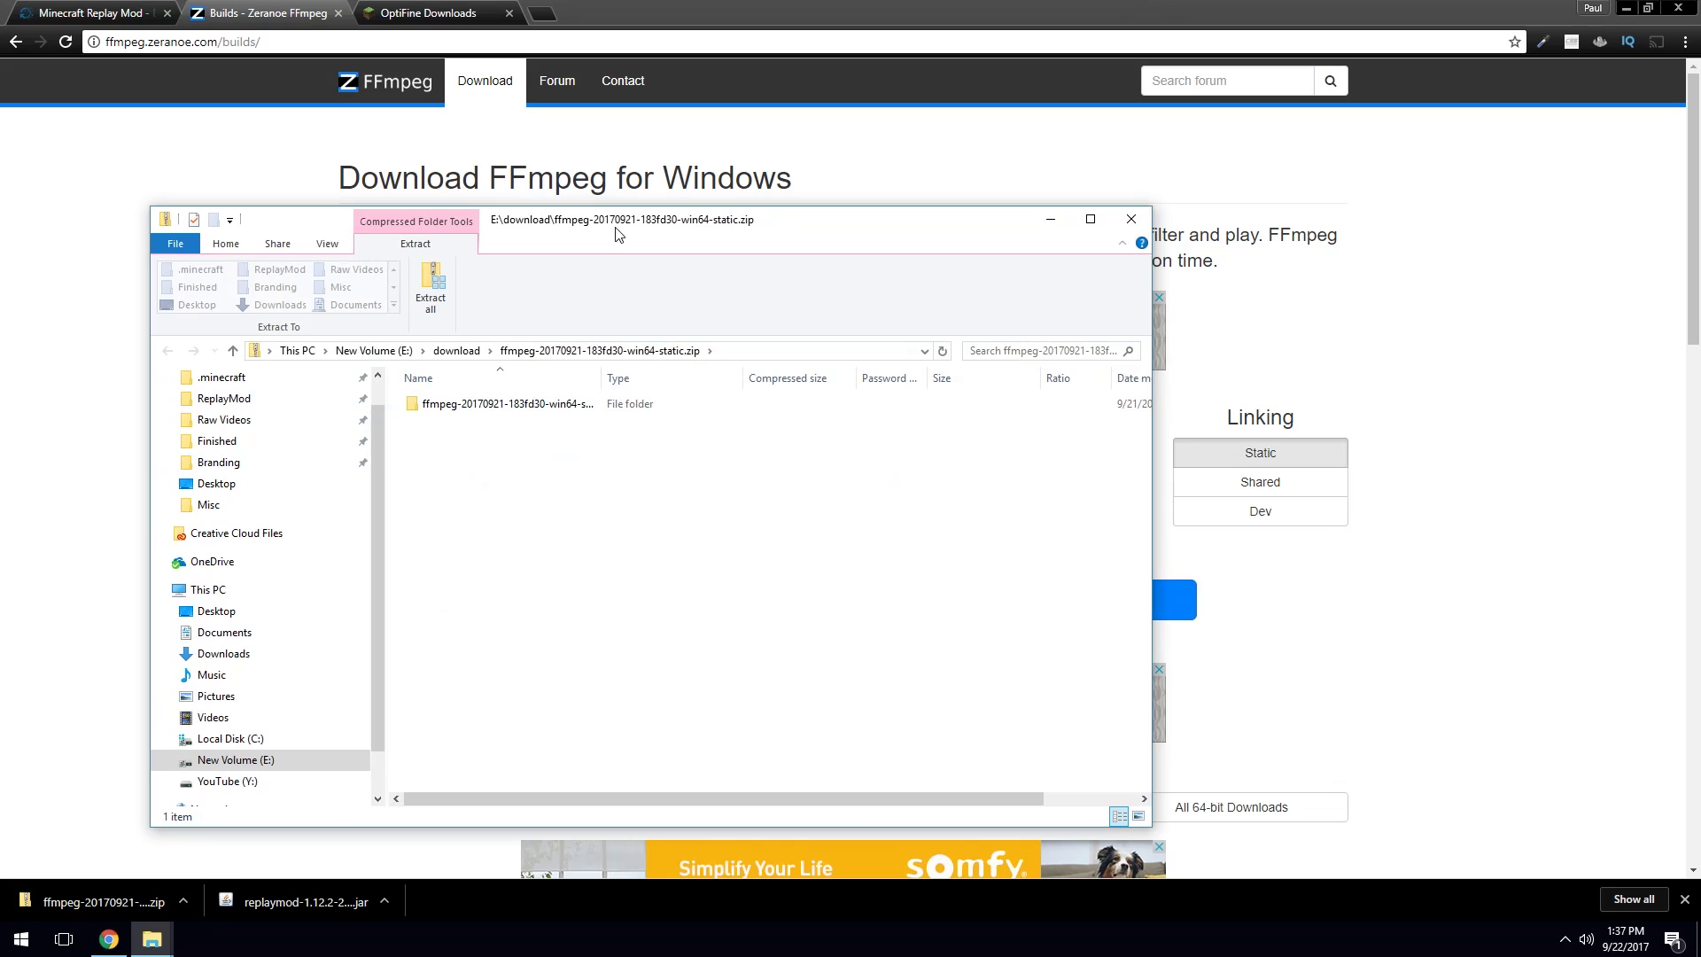
{"action": "left_click_drag", "start_coordinate": [637, 228], "coordinate": [1031, 176]}
{"action": "left_click", "coordinate": [911, 354]}
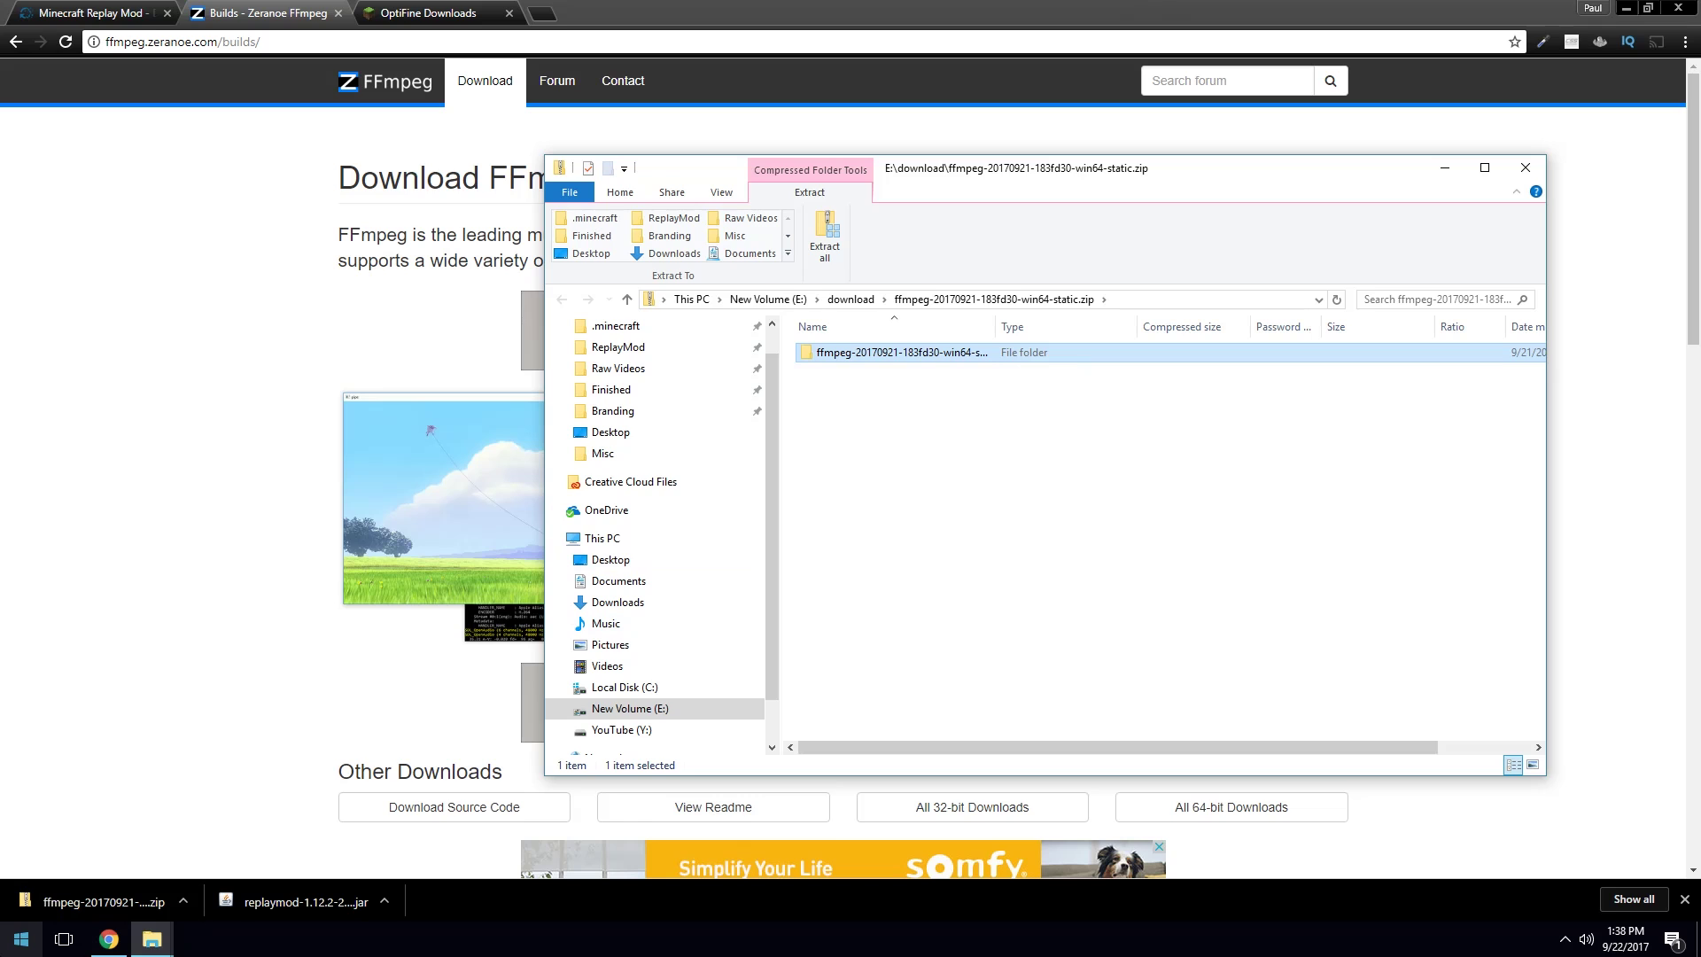
{"action": "left_click", "coordinate": [21, 939]}
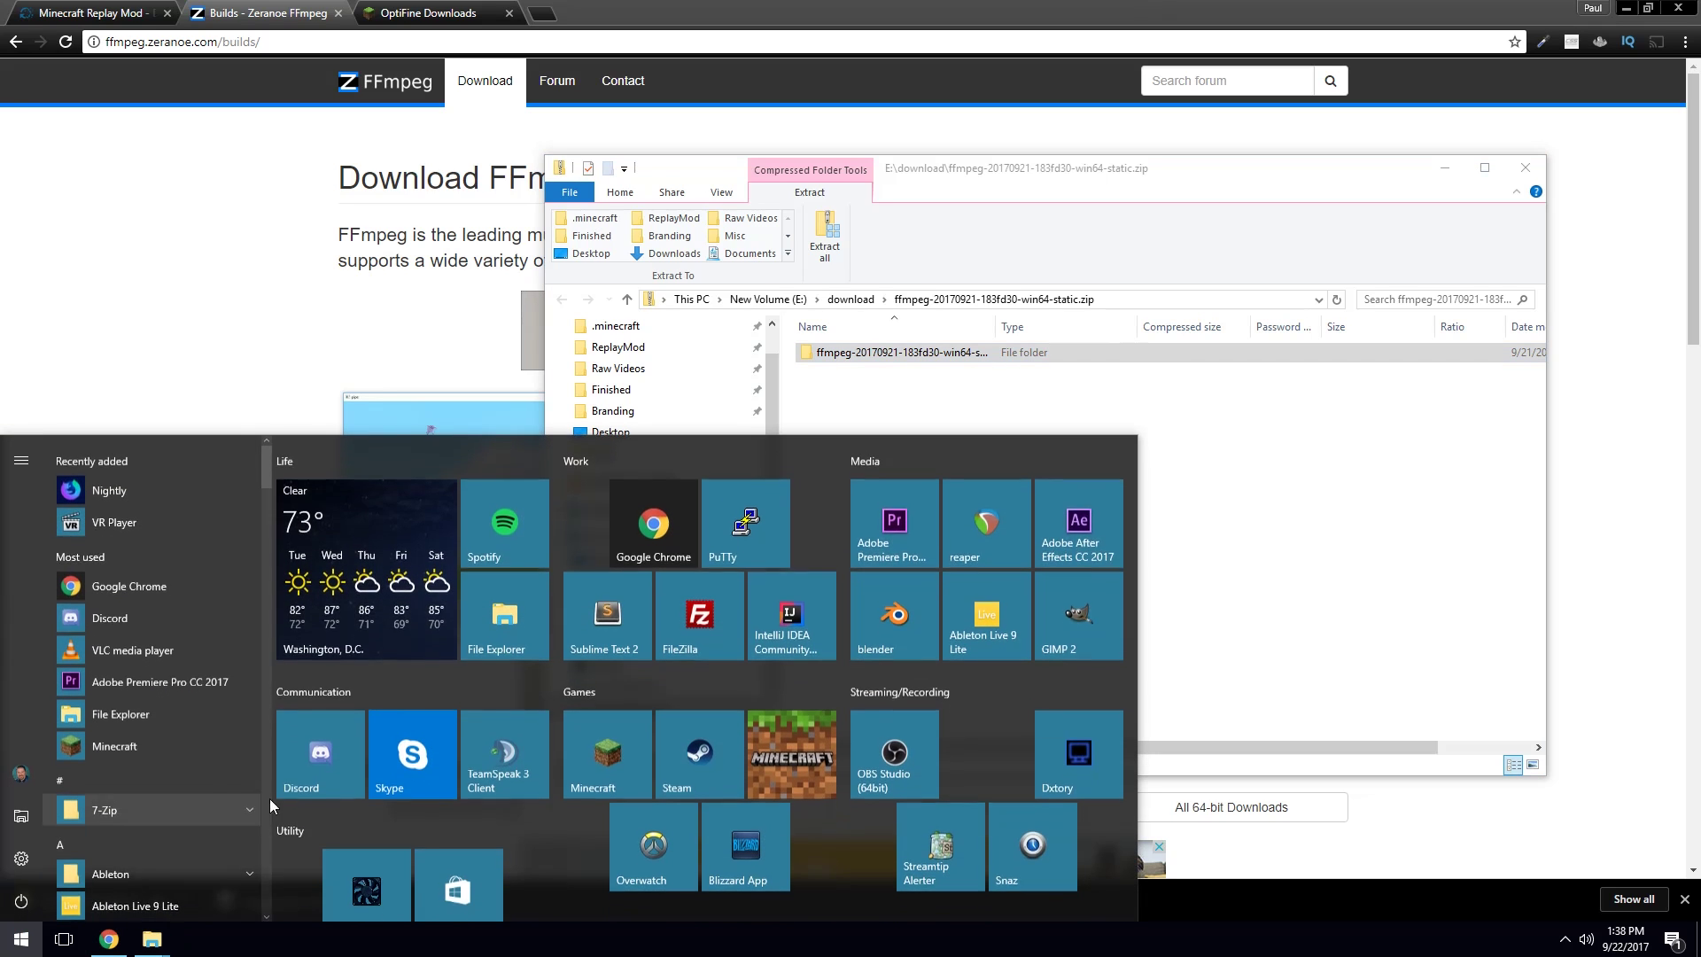
{"action": "left_click", "coordinate": [503, 614]}
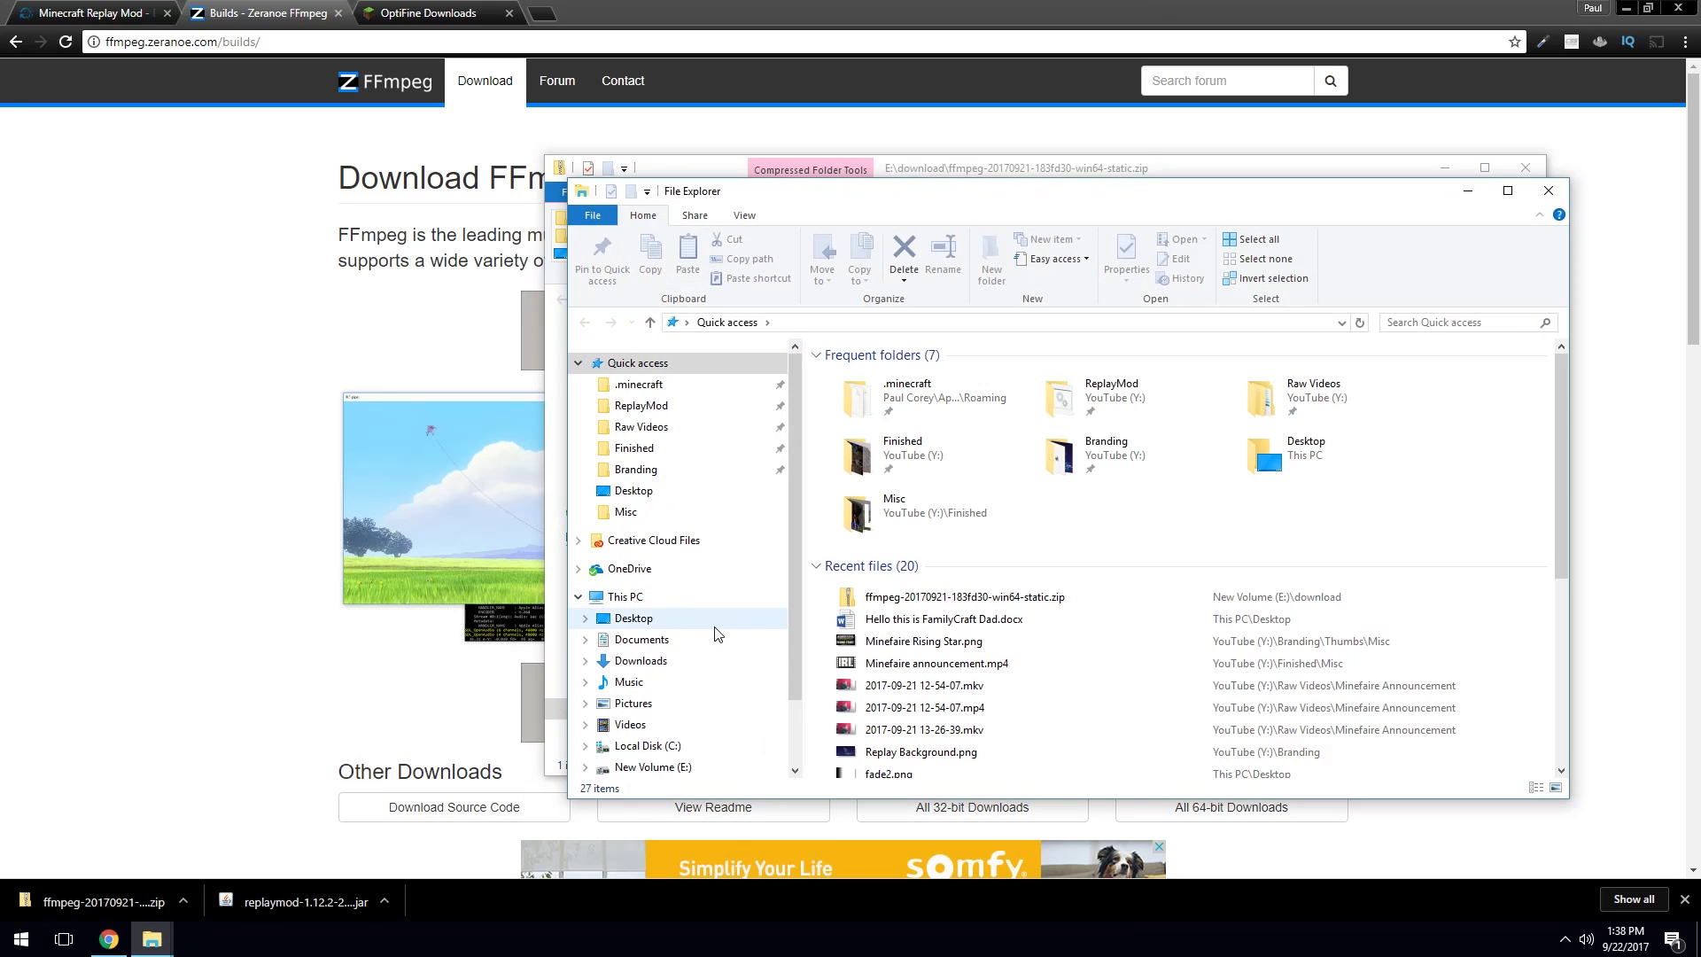
{"action": "left_click", "coordinate": [645, 745]}
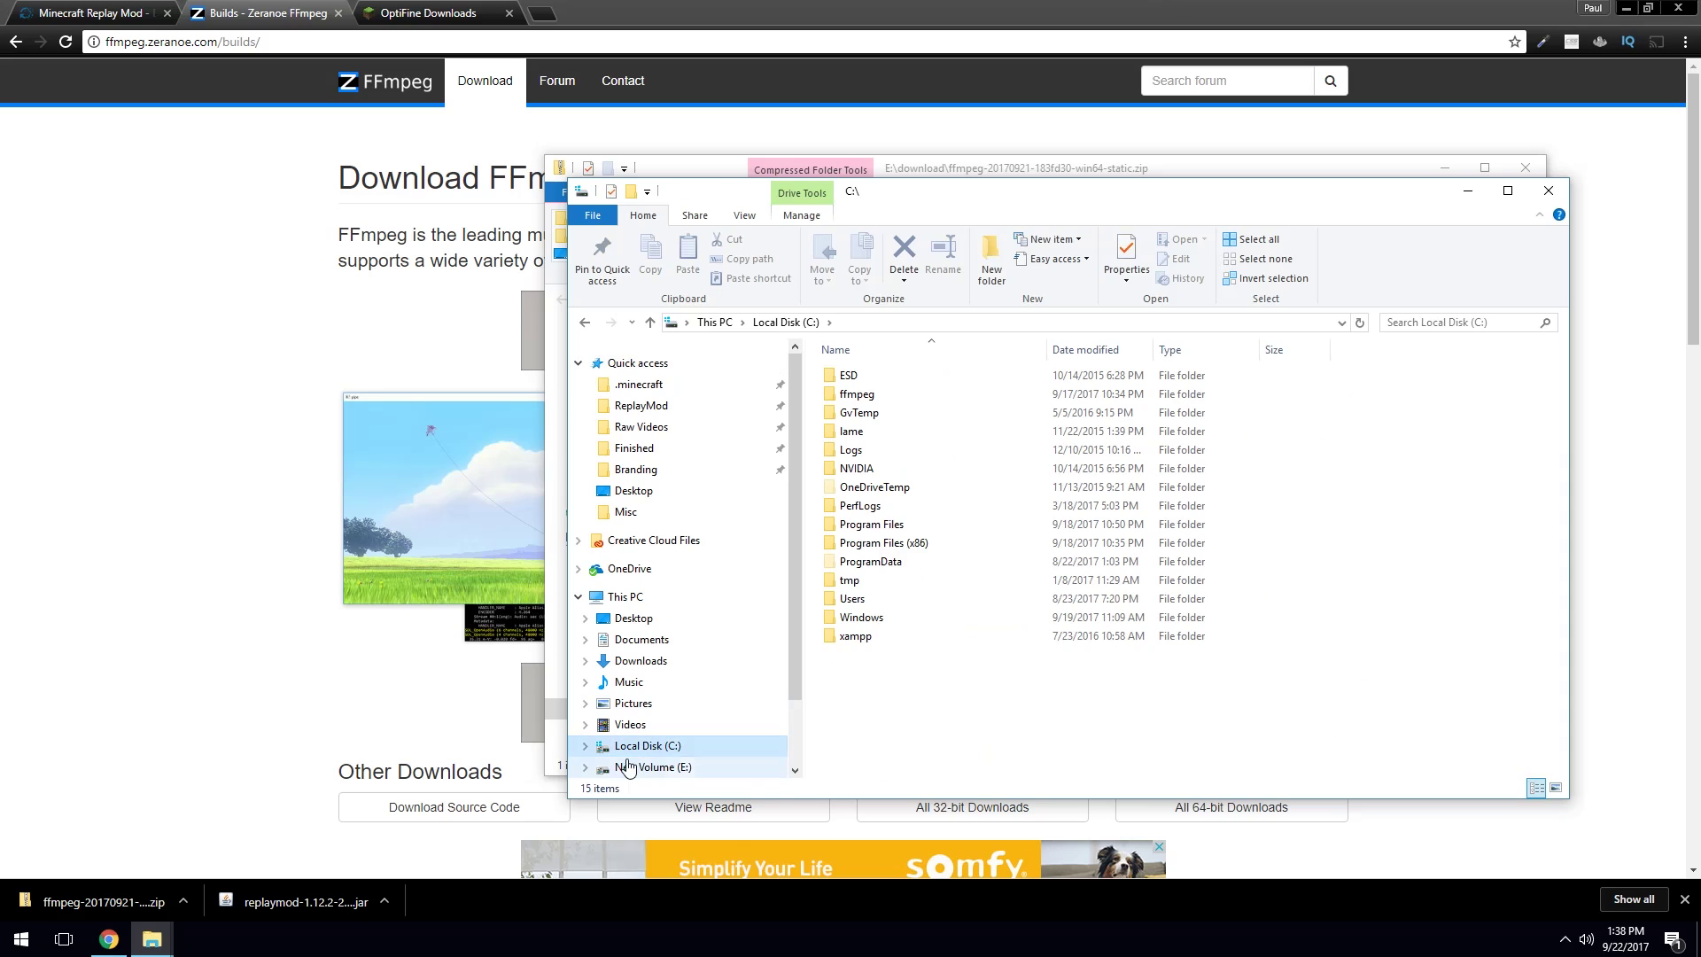
{"action": "left_click", "coordinate": [886, 744]}
{"action": "left_click_drag", "start_coordinate": [885, 200], "coordinate": [1126, 208]}
{"action": "left_click_drag", "start_coordinate": [1024, 165], "coordinate": [574, 166]}
{"action": "left_click", "coordinate": [1201, 218]}
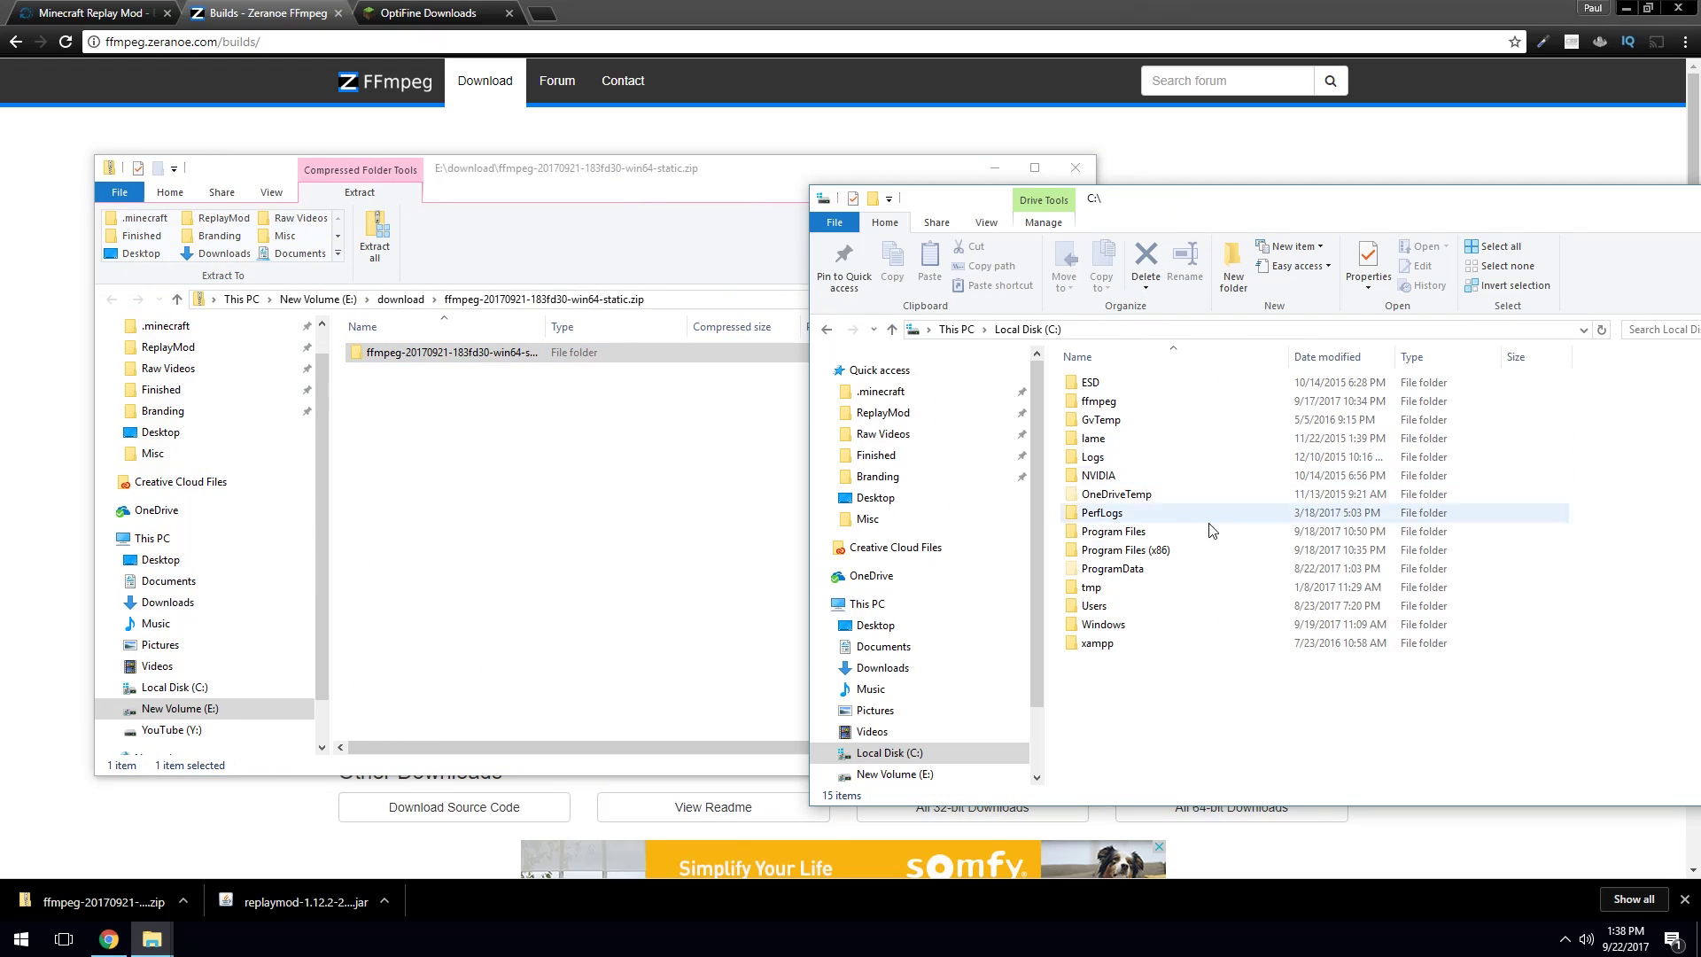
{"action": "left_click_drag", "start_coordinate": [366, 365], "coordinate": [1120, 744]}
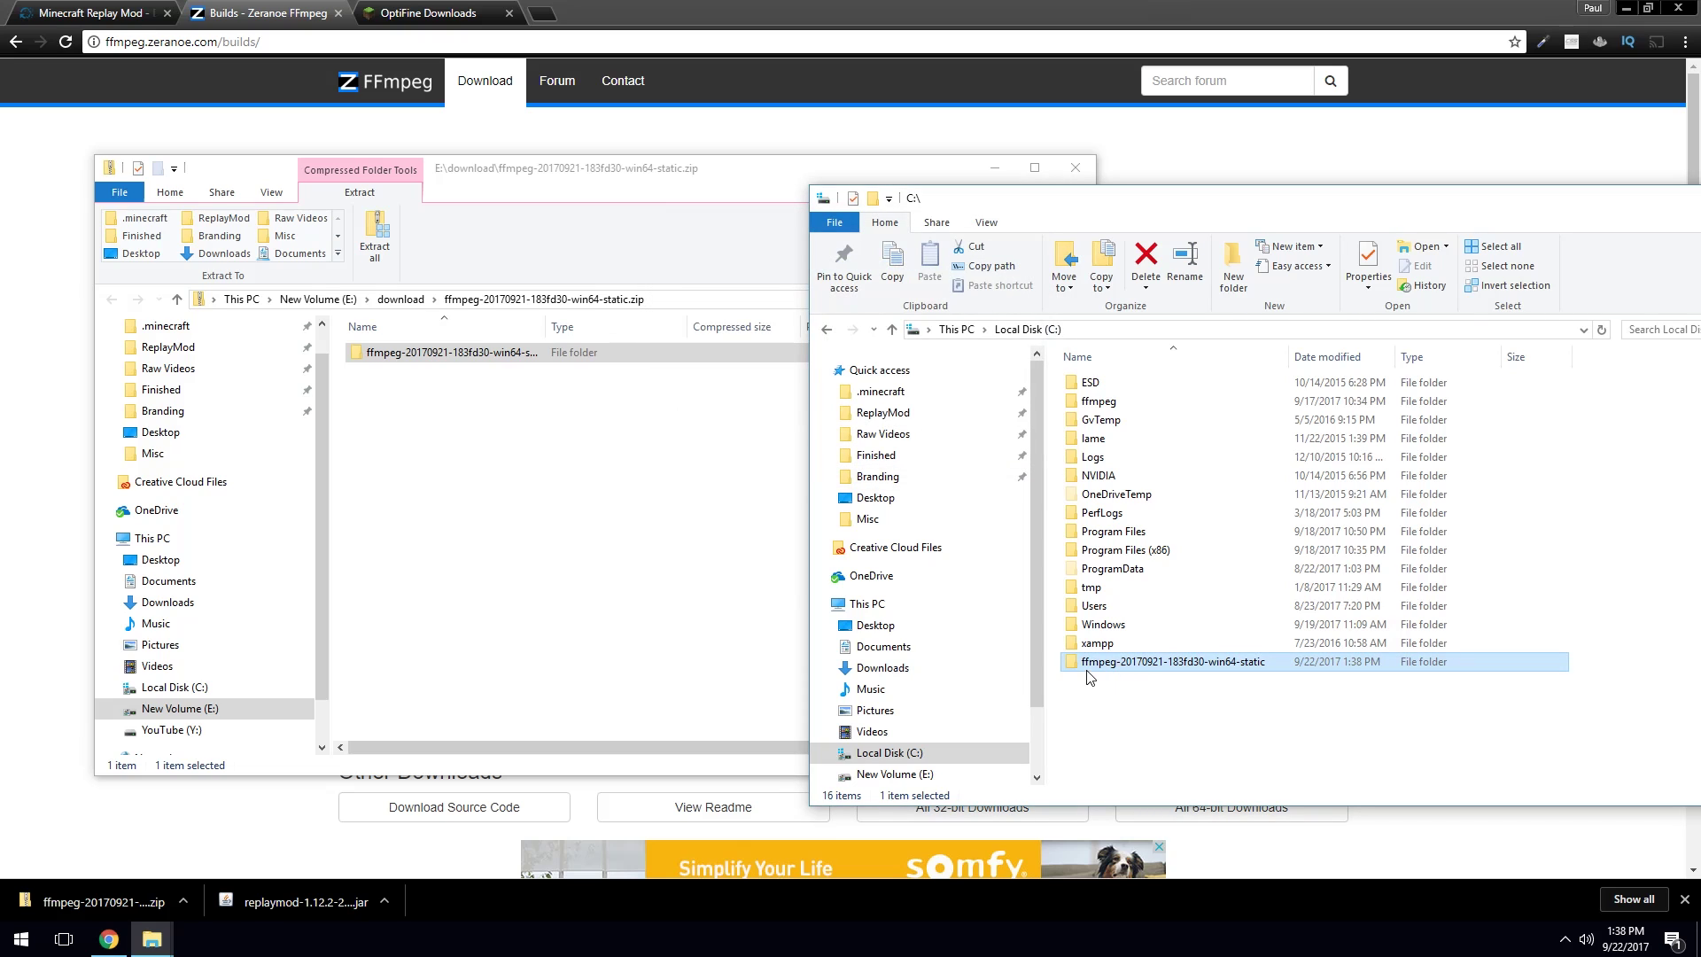
{"action": "left_click", "coordinate": [1118, 403]}
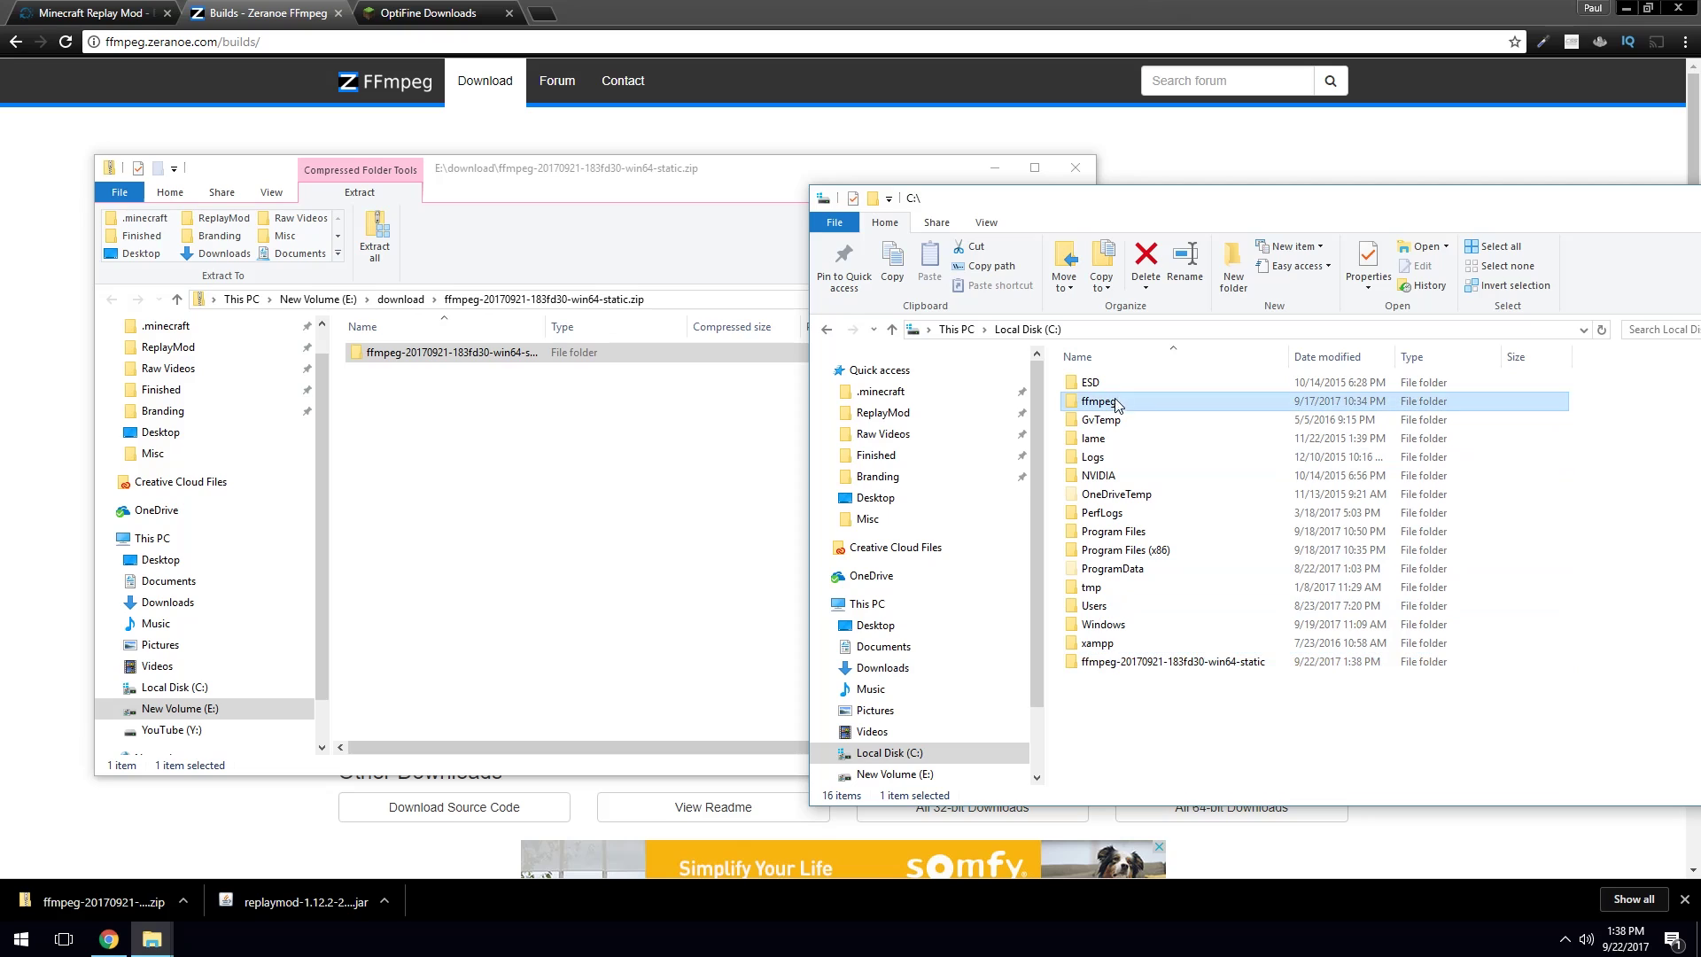
{"action": "left_click", "coordinate": [1125, 662]}
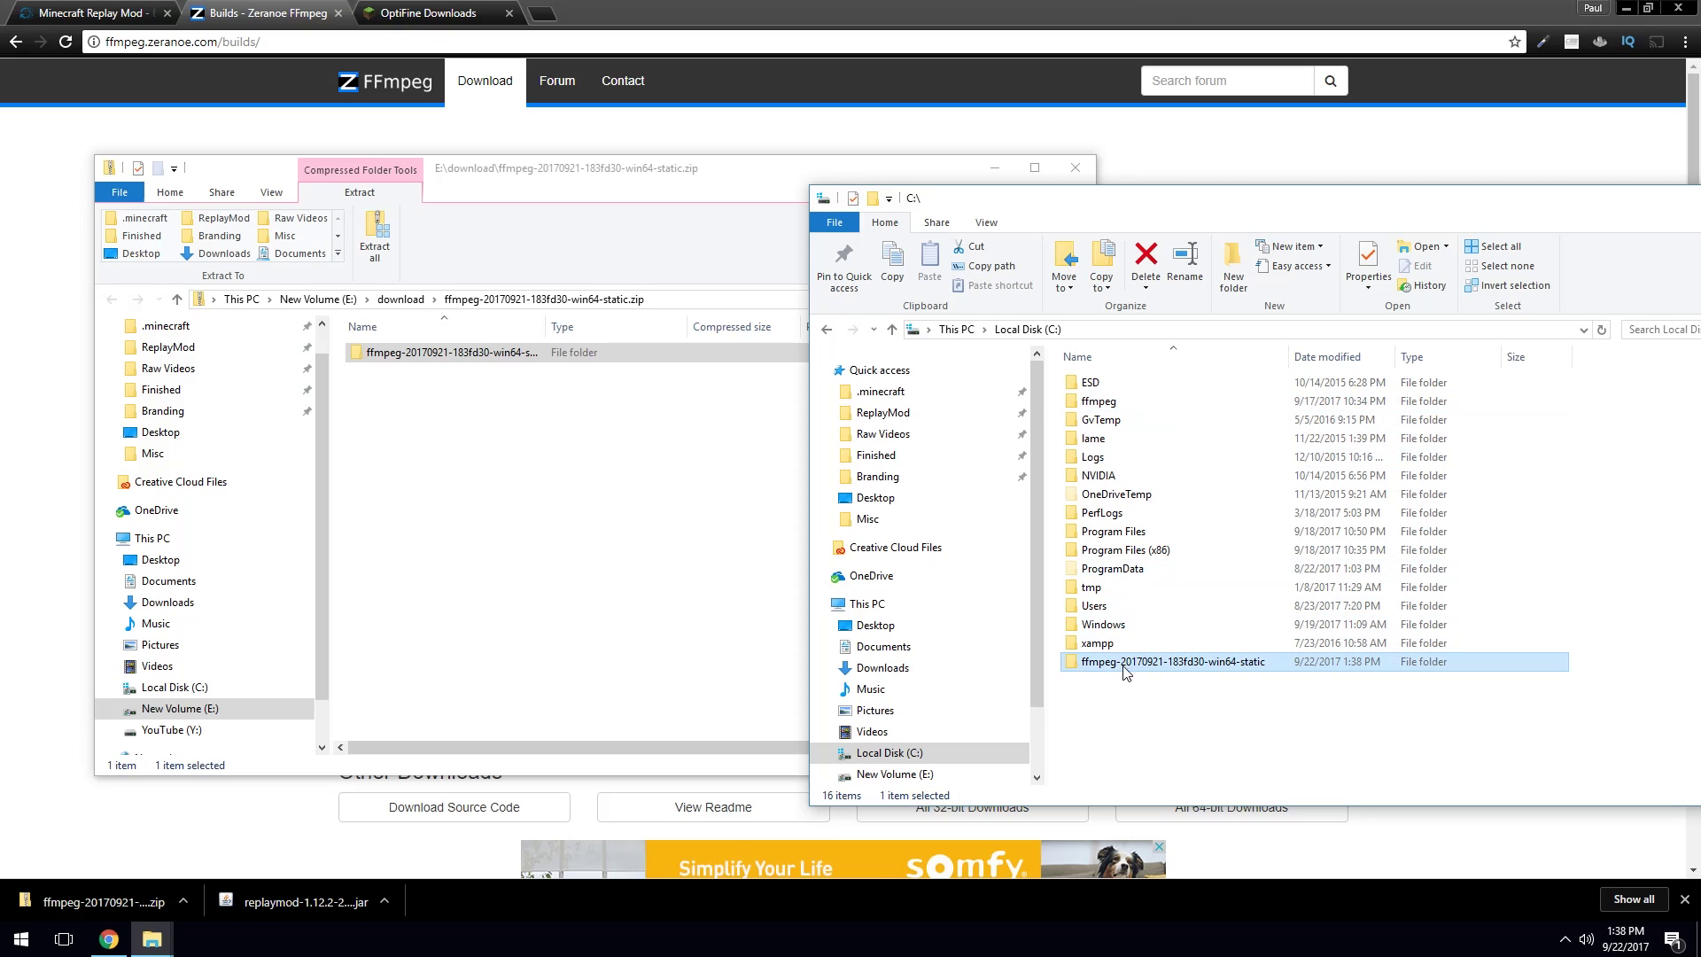
{"action": "key", "text": "Delete"}
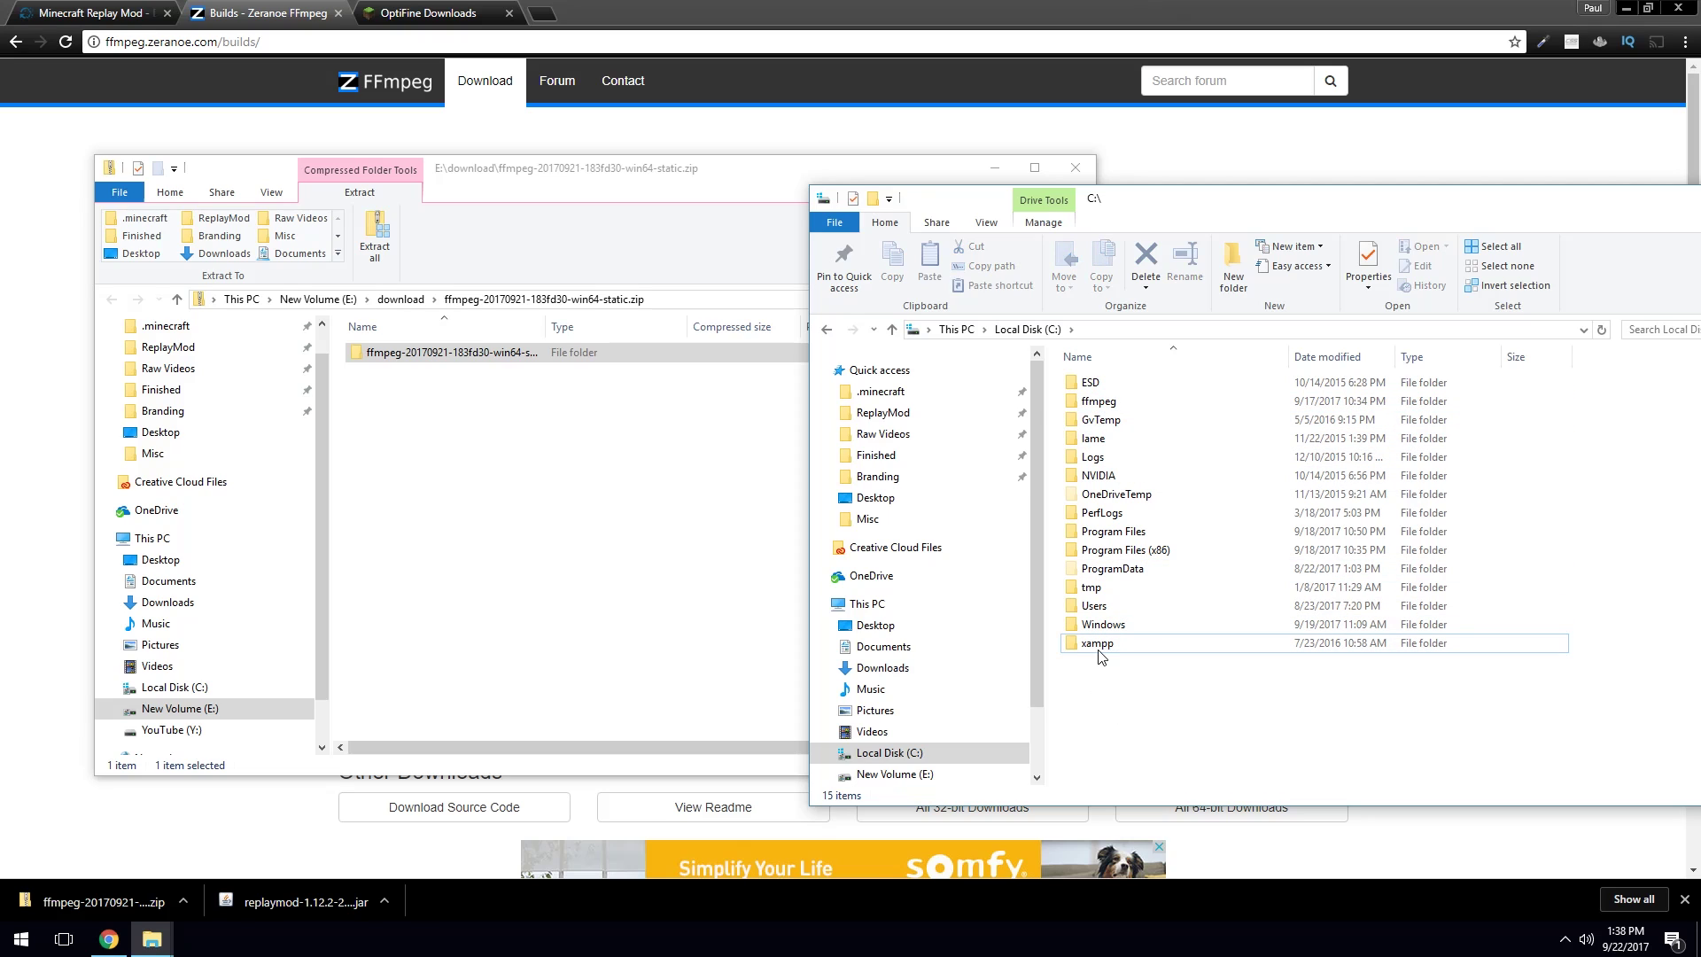
- Look at the contents of the C:\ffmpeg folder and close both File Explorer windows
{"action": "double_click", "coordinate": [1114, 403]}
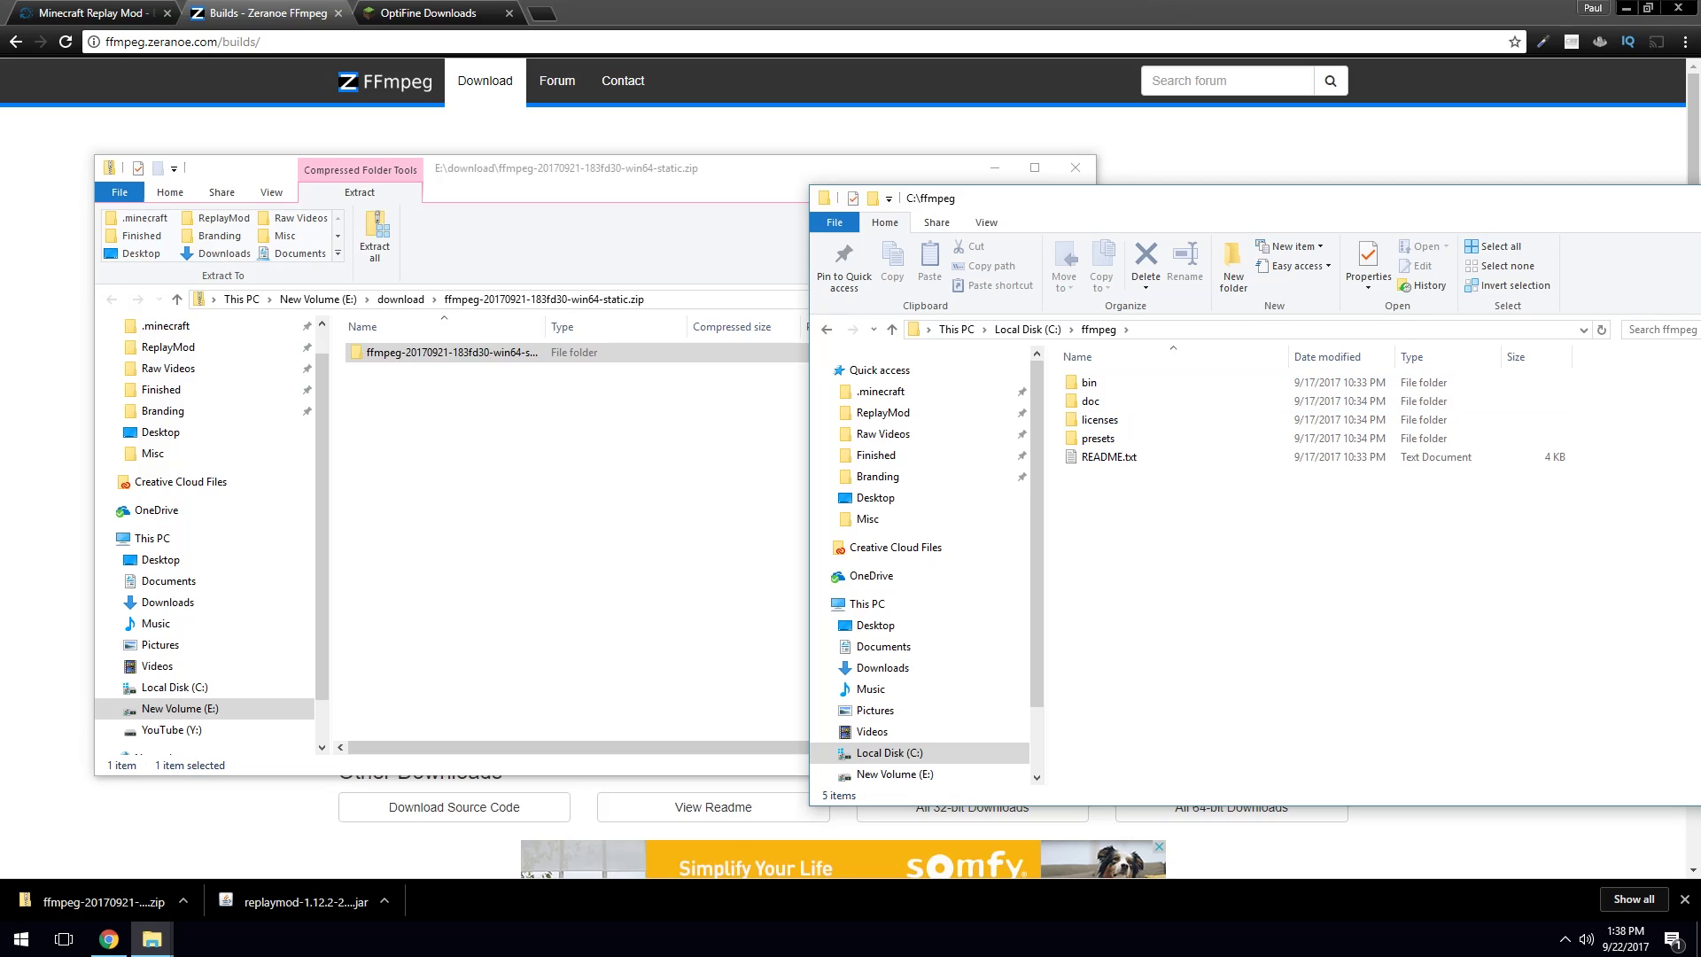
{"action": "key", "text": "alt+F4"}
{"action": "left_click", "coordinate": [1074, 168]}
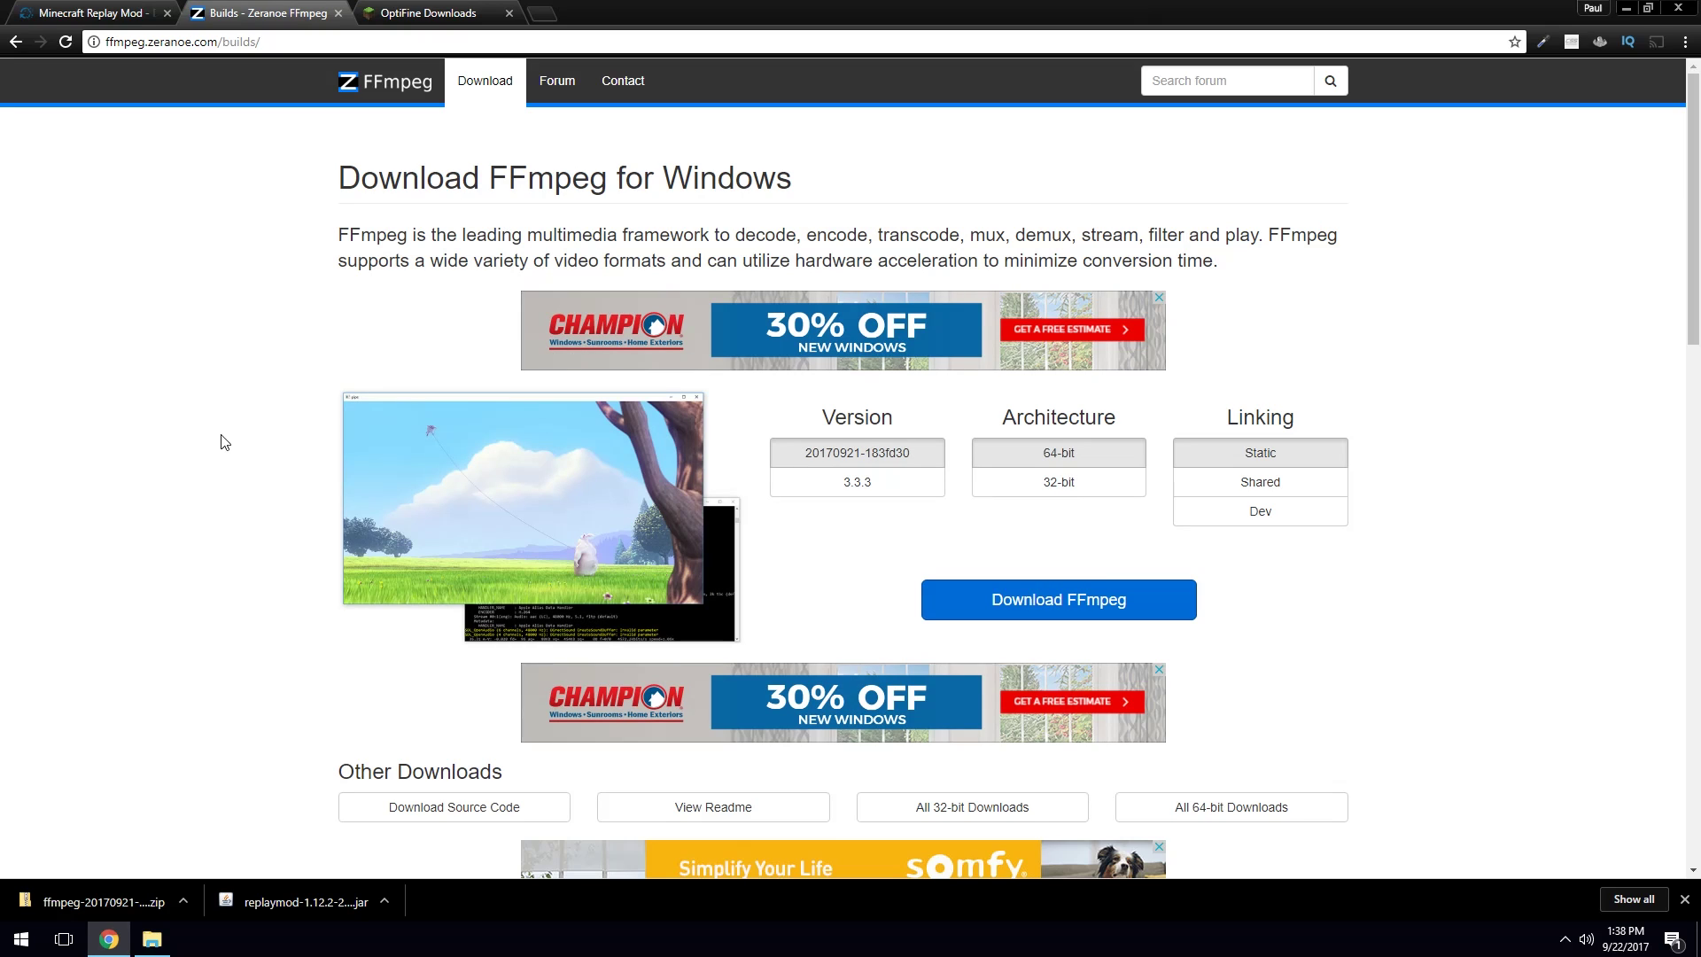
- Open the Environment Variables dialog from Control Panel by searching it for "system"
{"action": "key", "text": "super"}
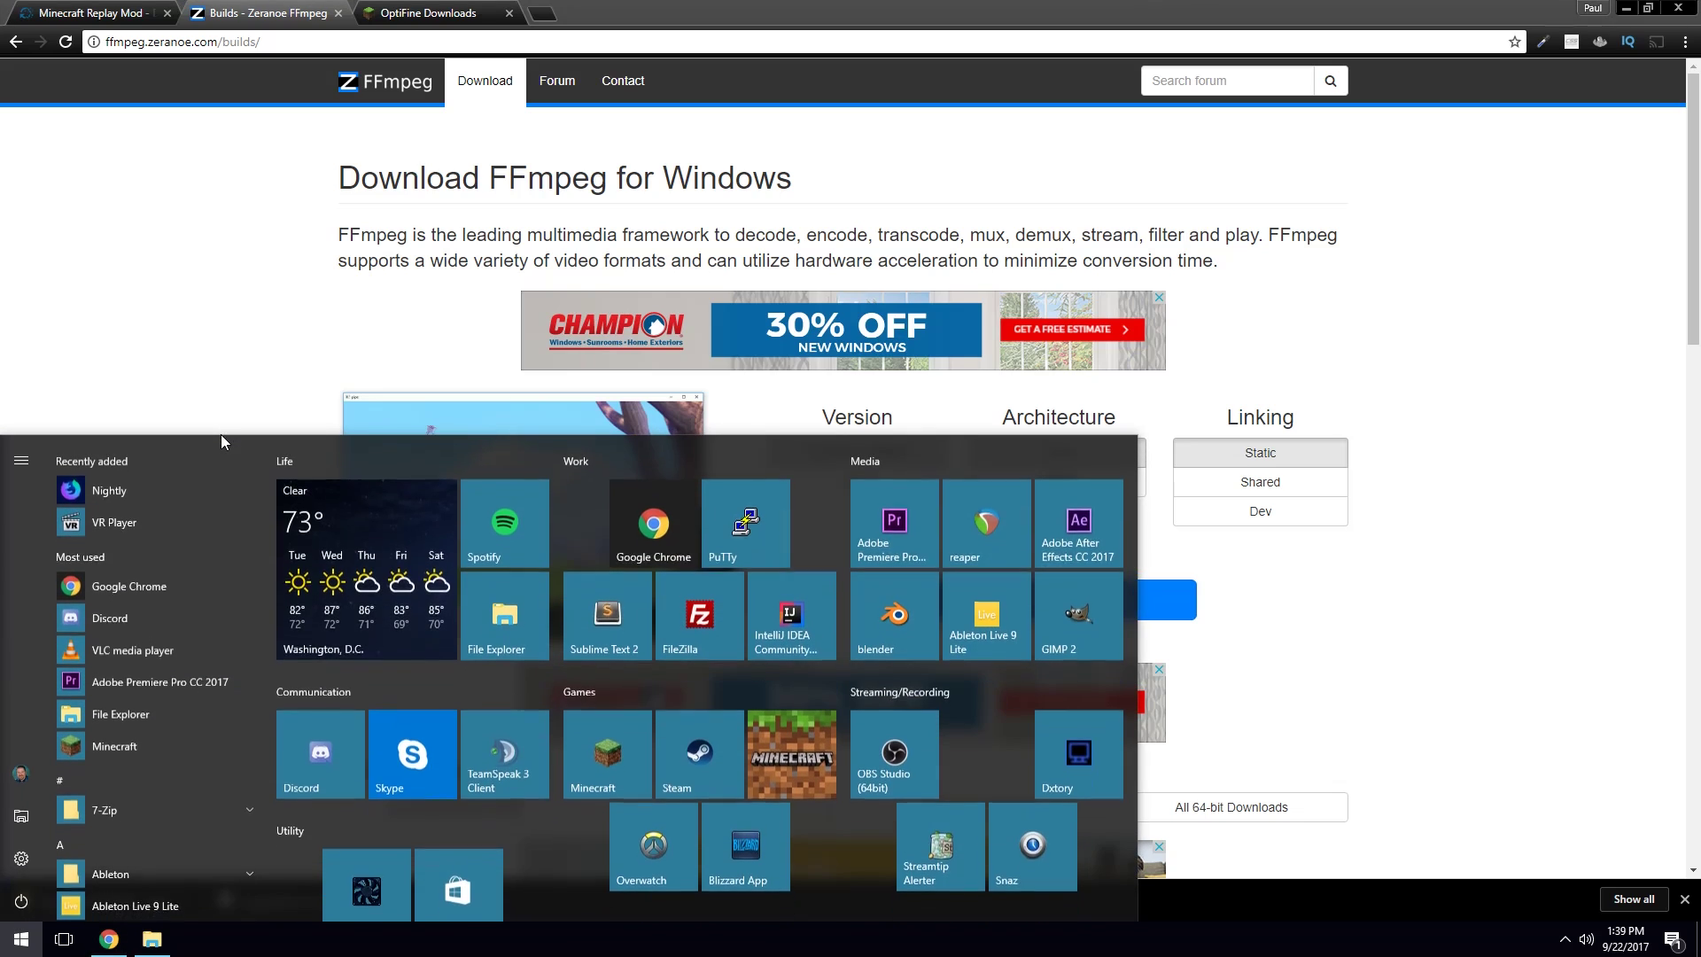
{"action": "type", "text": "con"}
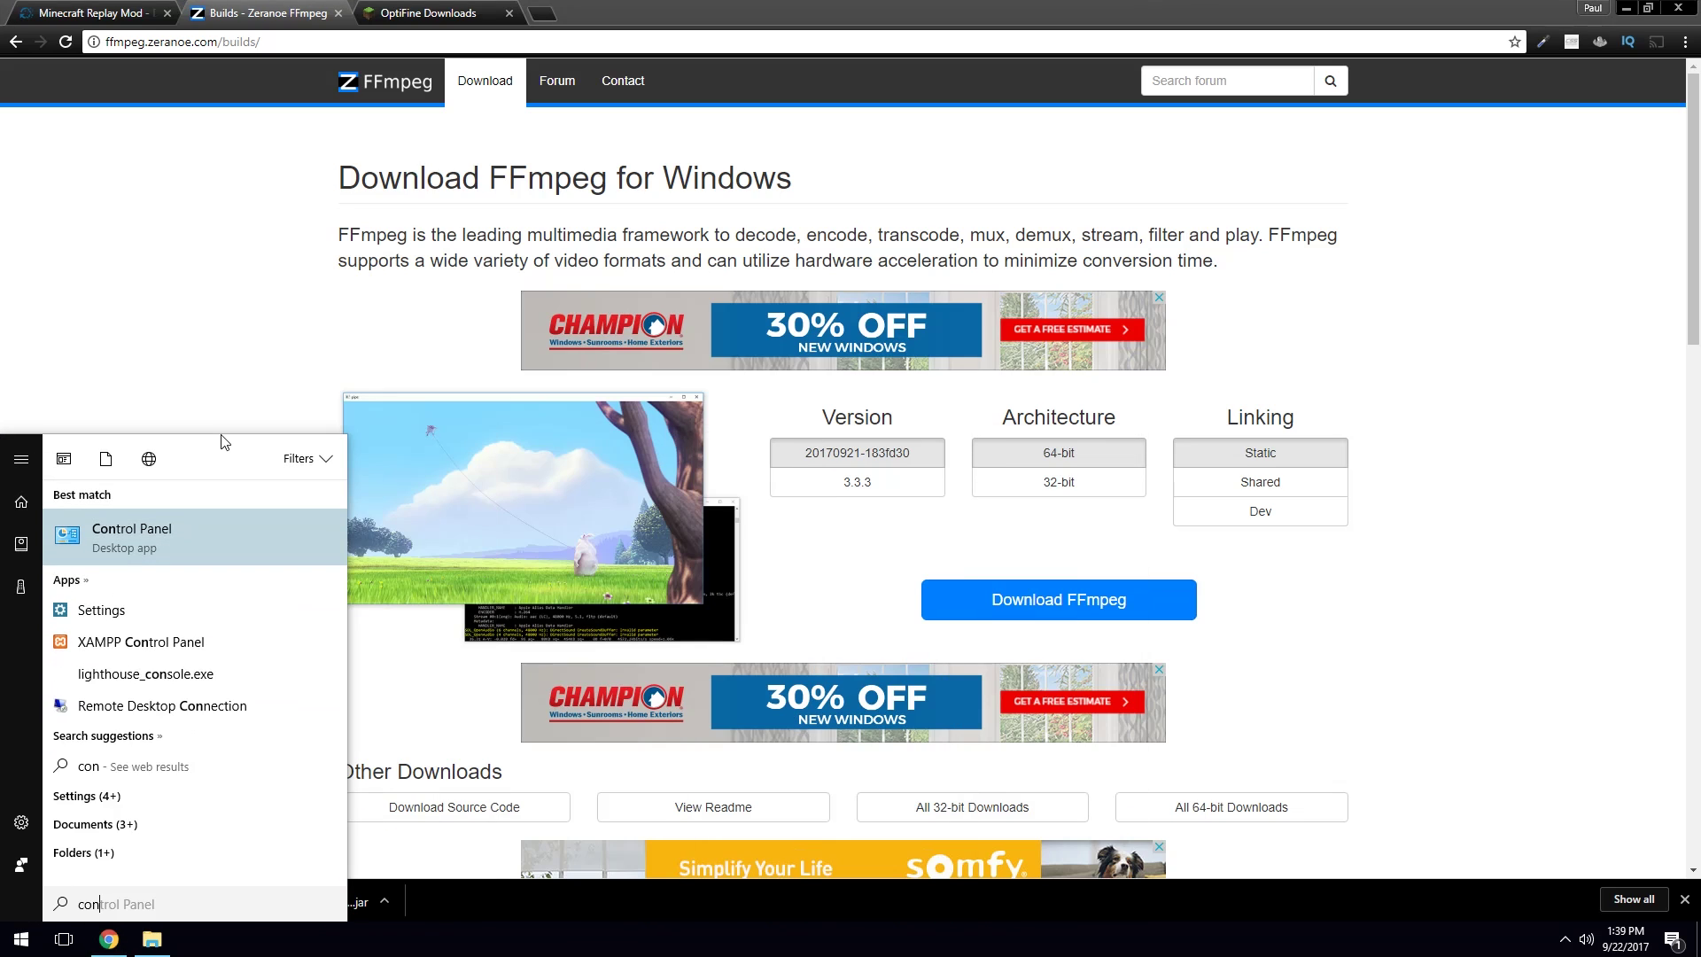
{"action": "left_click", "coordinate": [163, 531]}
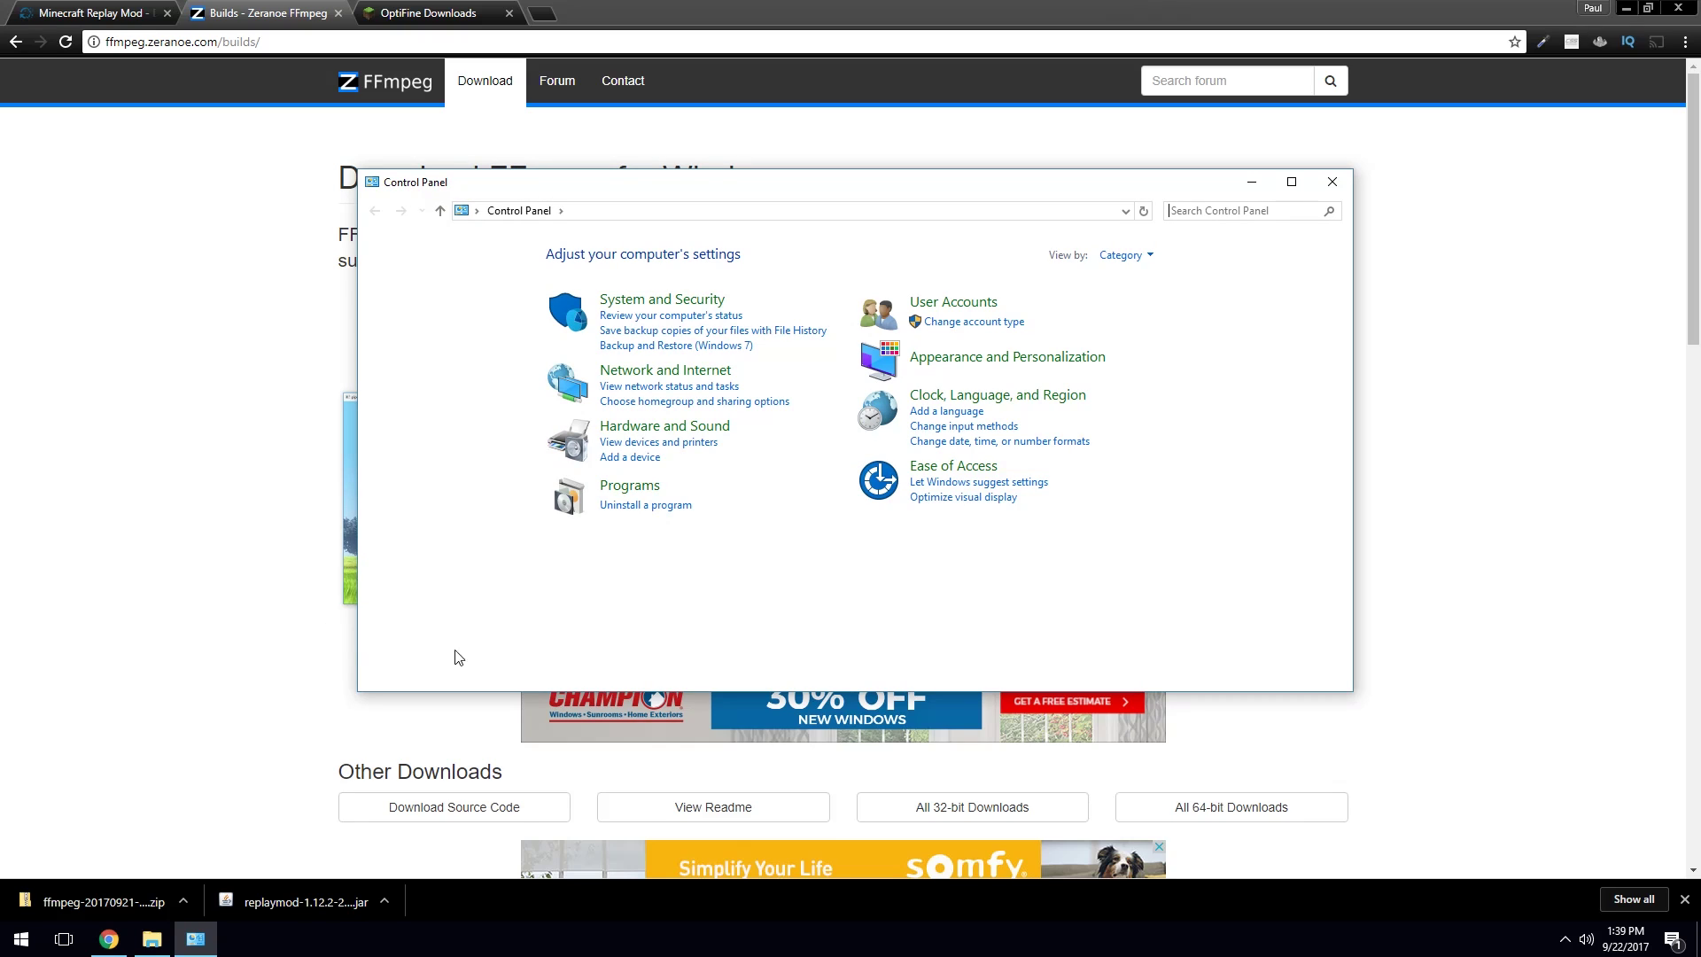
{"action": "left_click", "coordinate": [1206, 211]}
{"action": "type", "text": "system"}
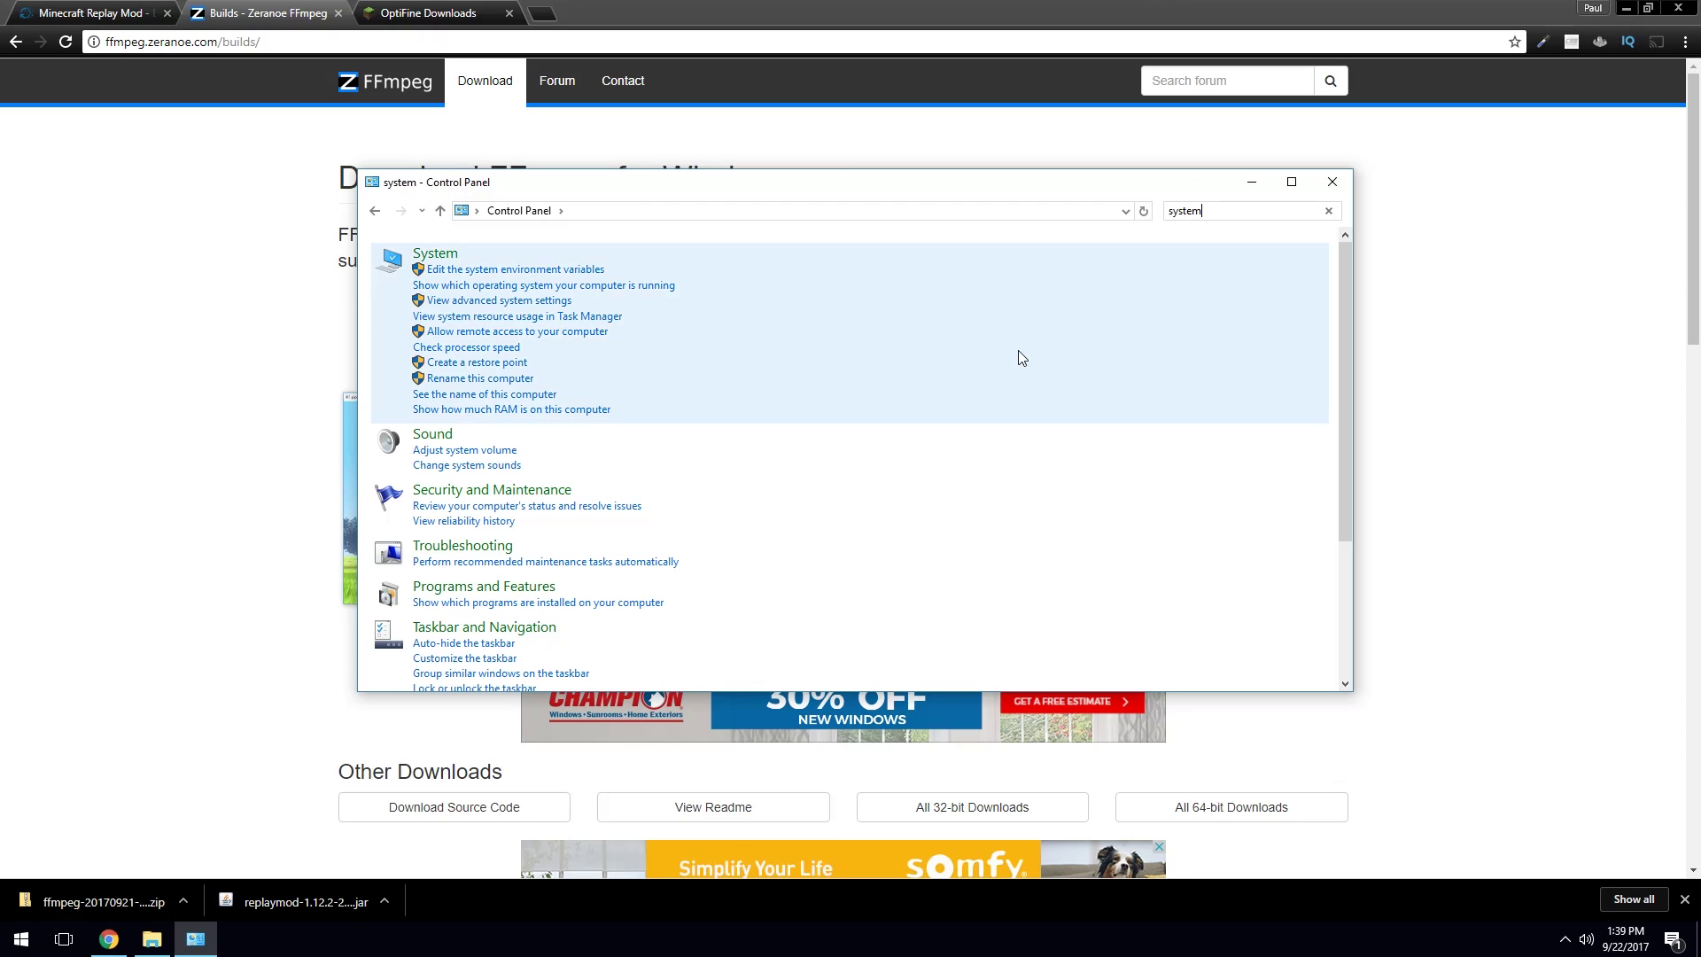
{"action": "left_click", "coordinate": [464, 271]}
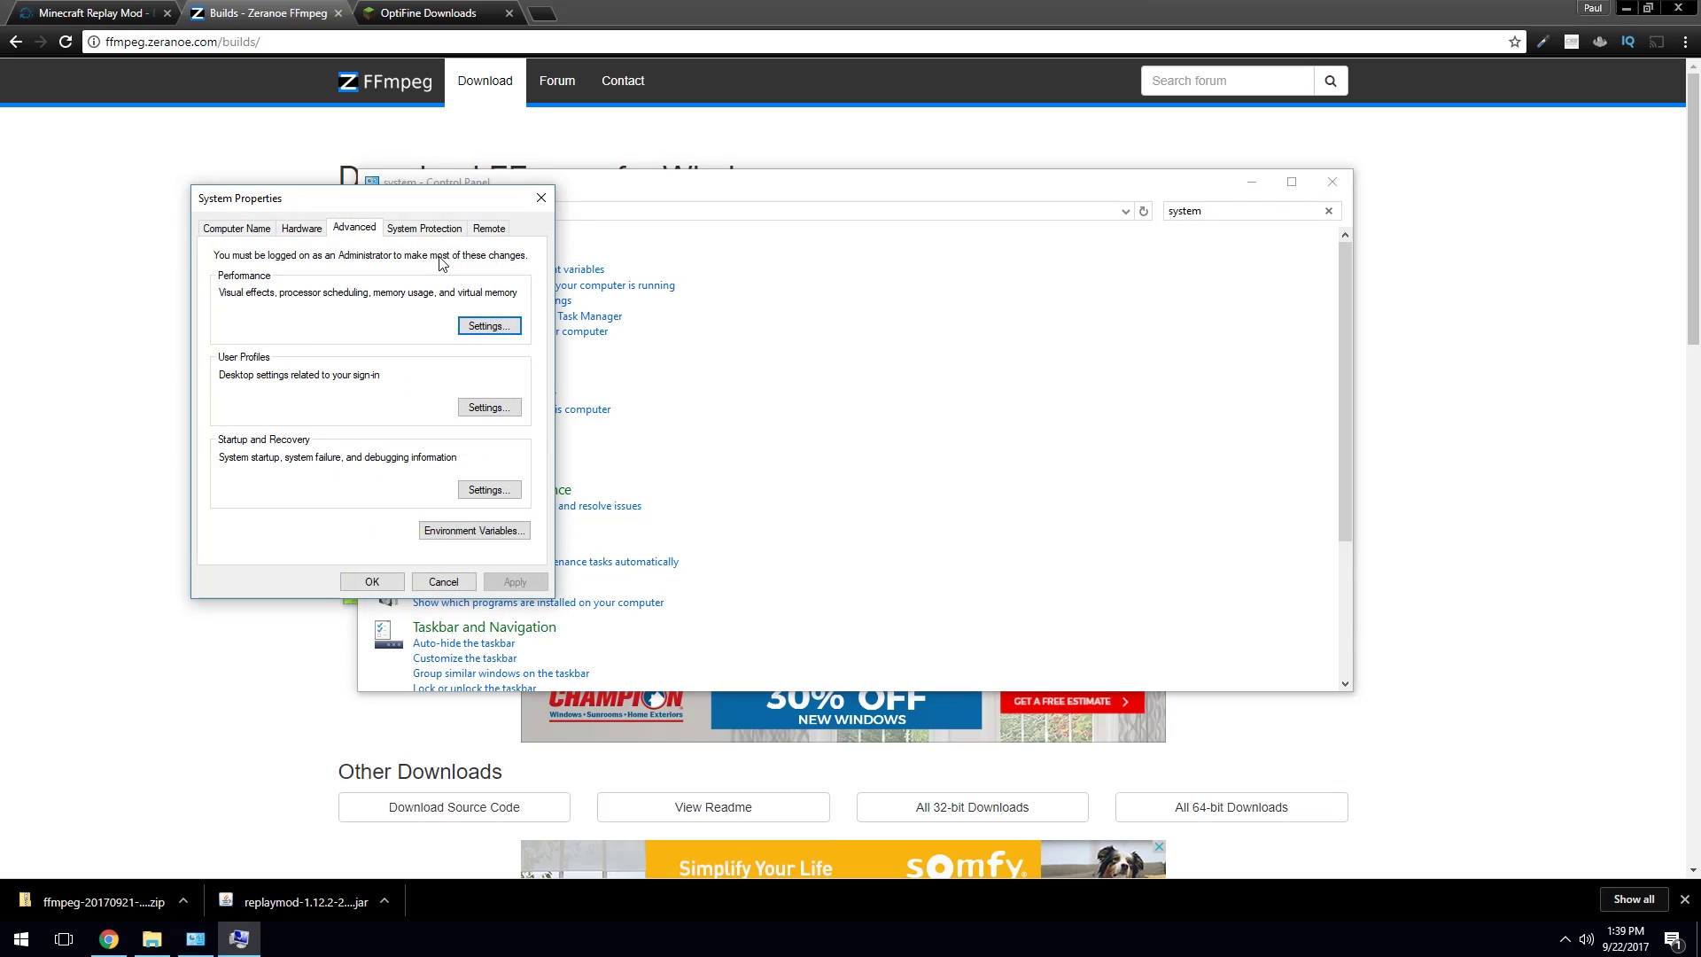
{"action": "left_click", "coordinate": [481, 531]}
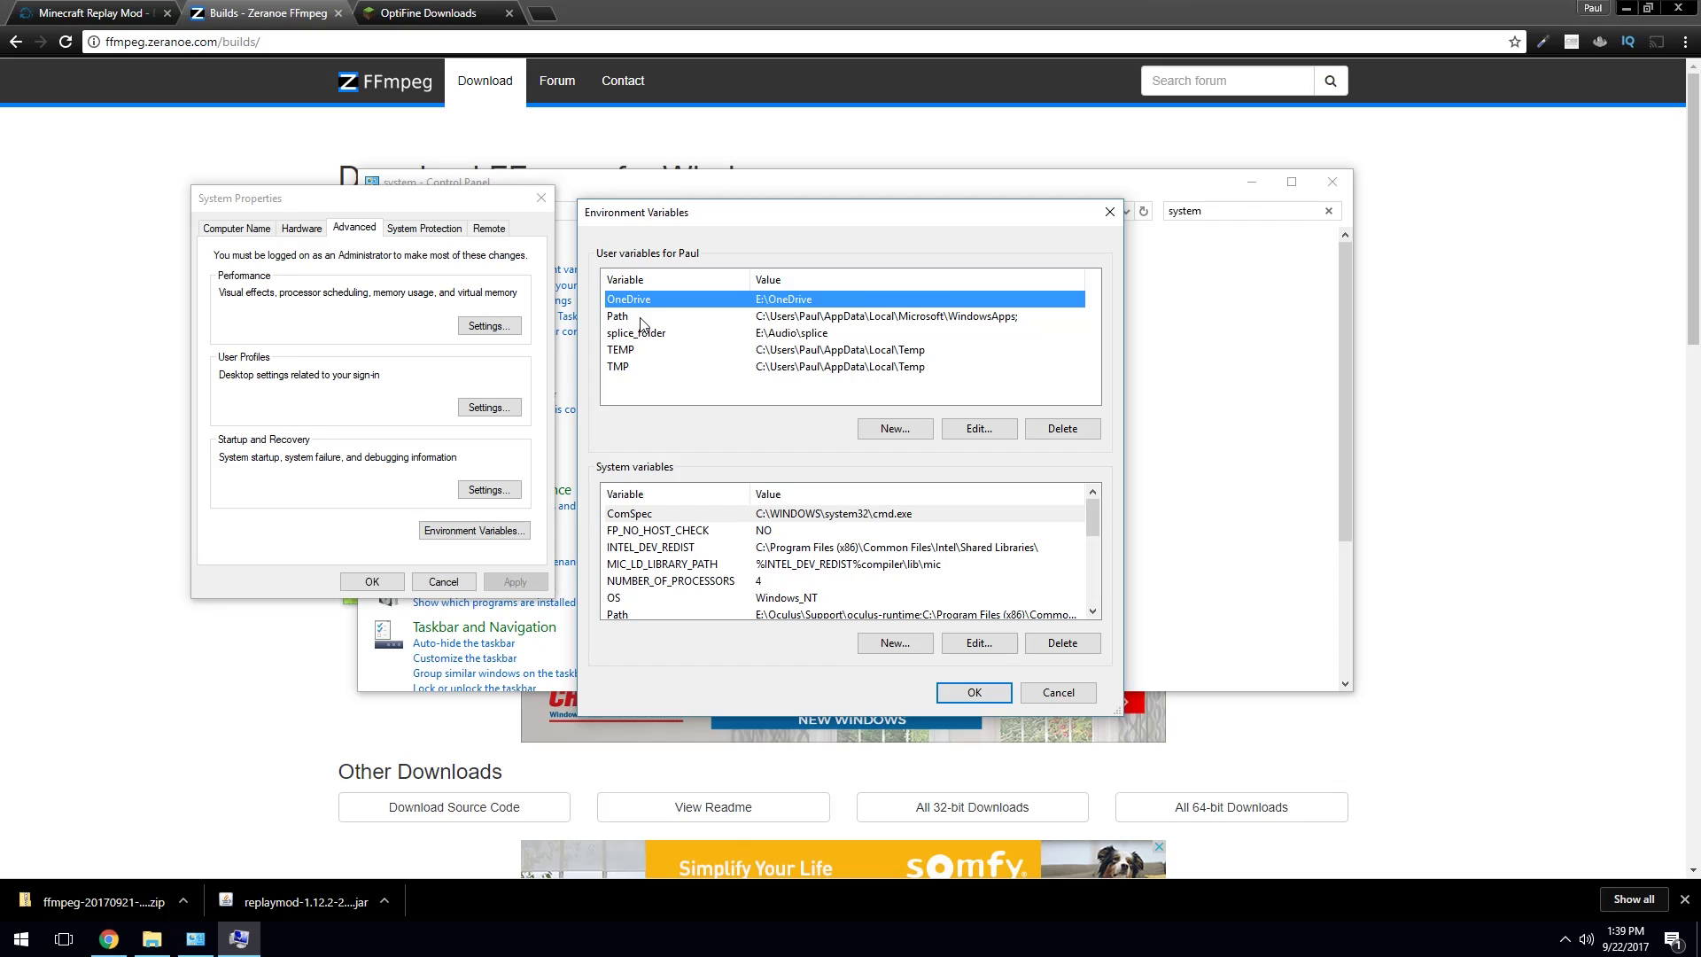
- Try to add C:\ffmpeg\bin as a new entry in the system Path variable
{"action": "left_click", "coordinate": [625, 614]}
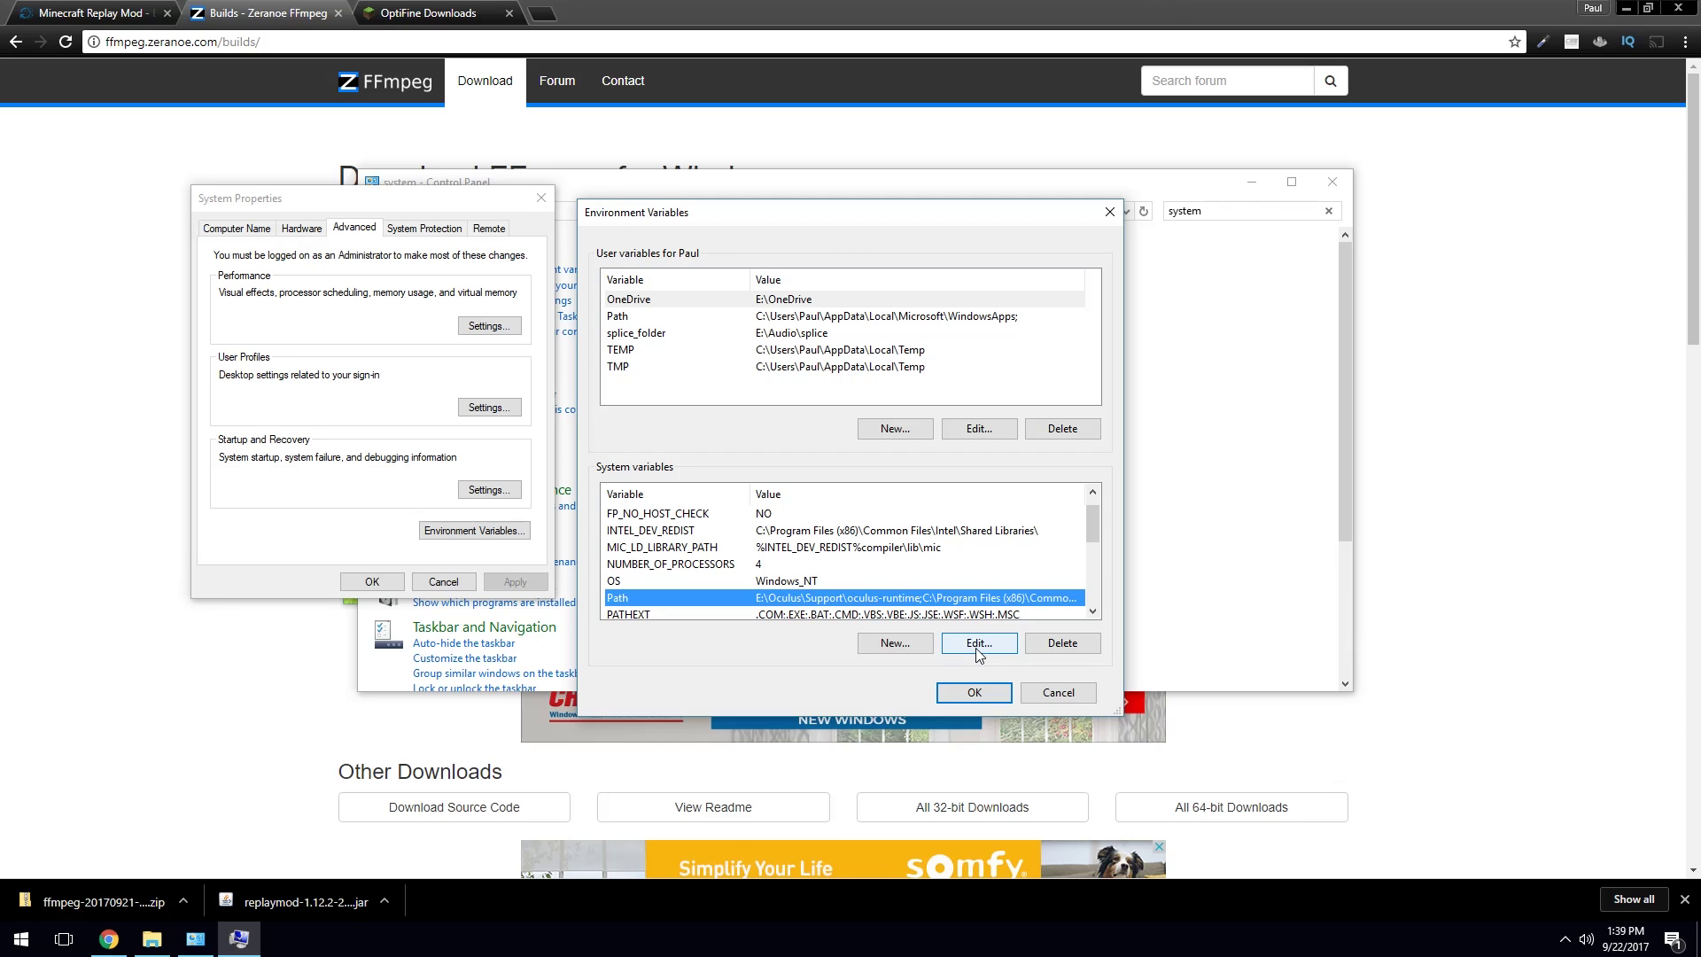
{"action": "left_click", "coordinate": [978, 643]}
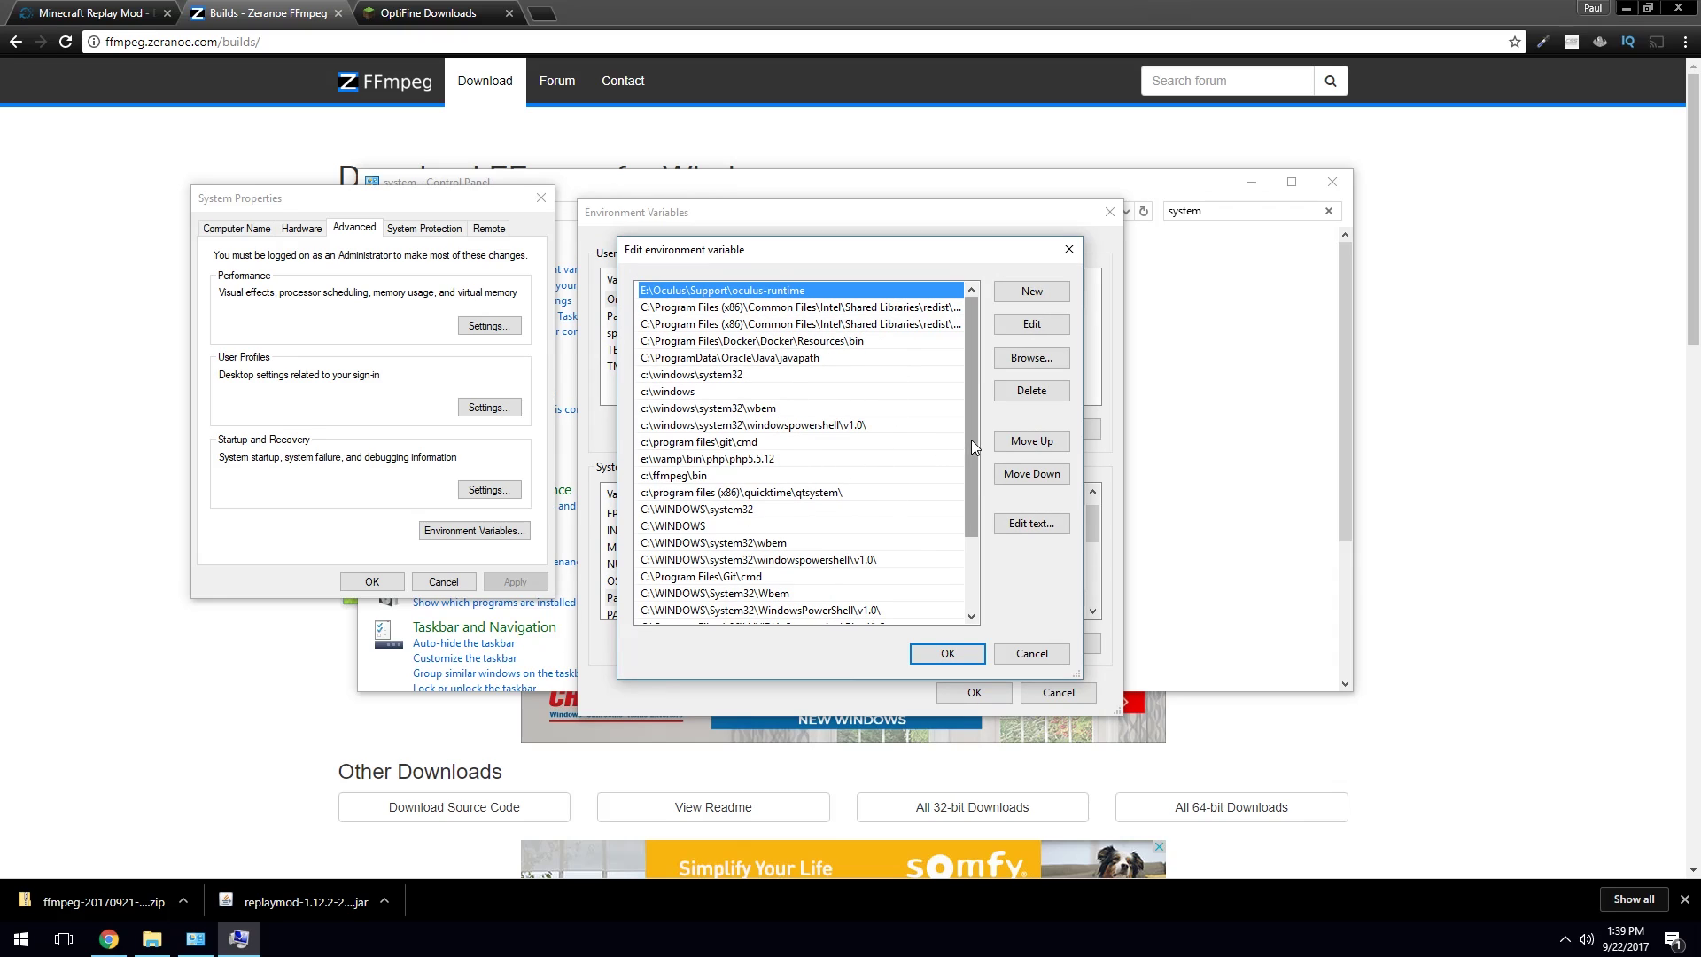
{"action": "left_click", "coordinate": [996, 302]}
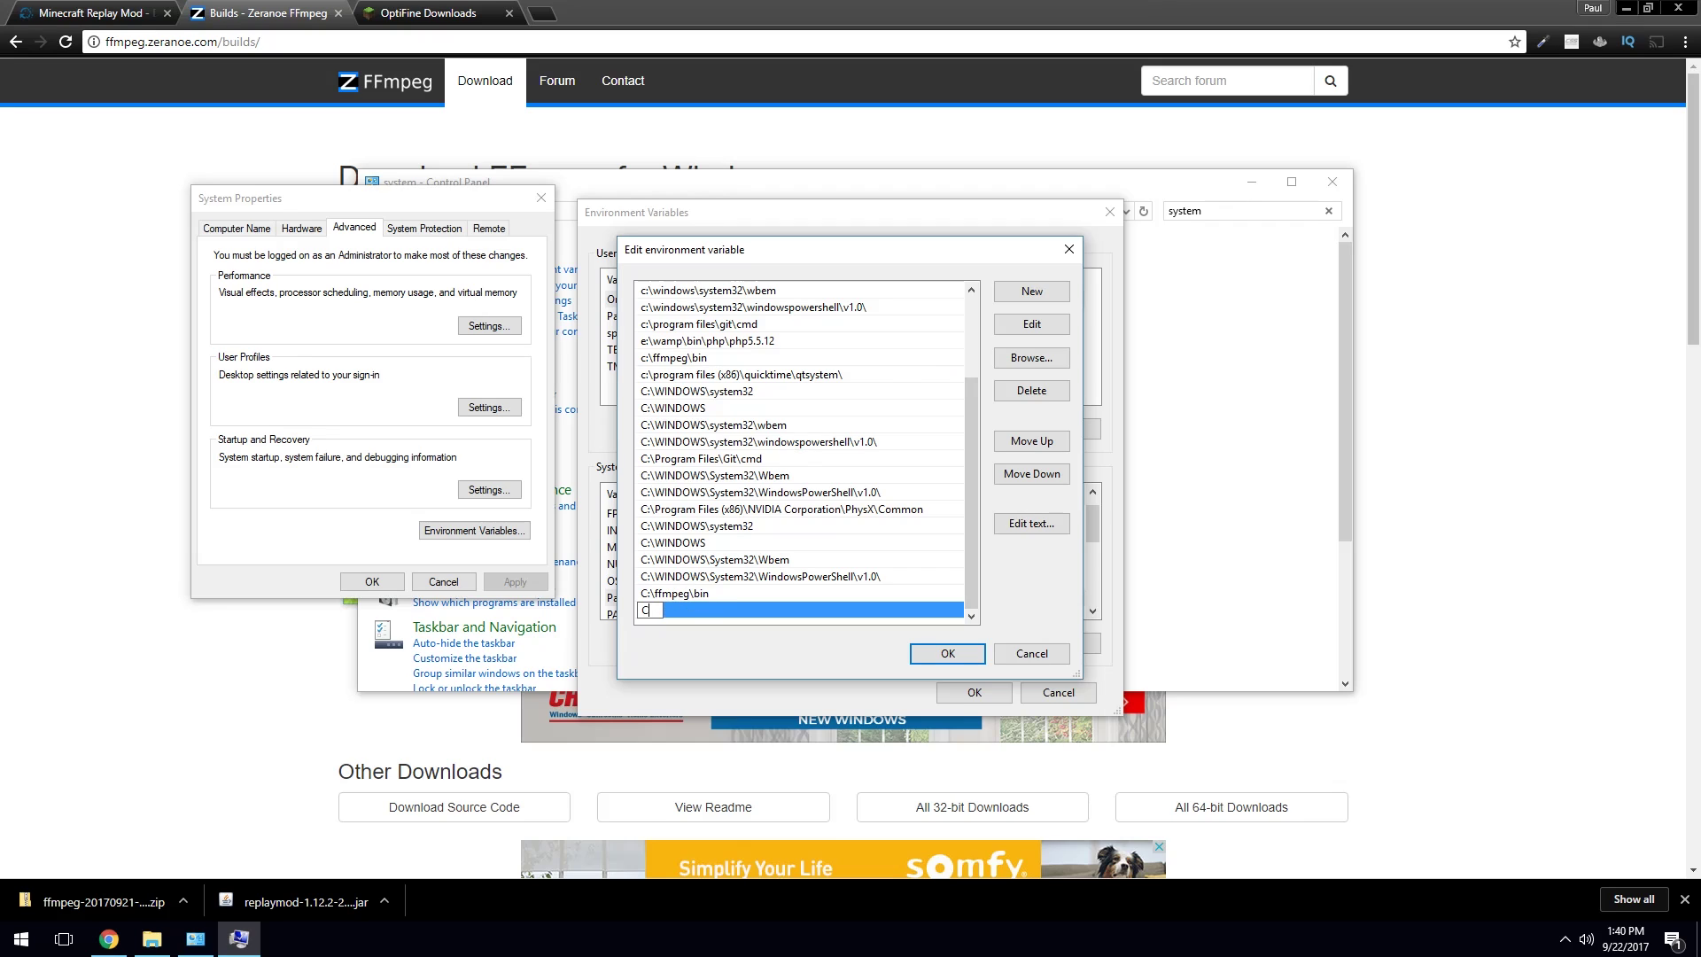
{"action": "type", "text": "C:\\ffmpeg\\bin"}
{"action": "key", "text": "BackSpace"}
{"action": "key", "text": "BackSpace"}
{"action": "key", "text": "BackSpace"}
{"action": "key", "text": "BackSpace"}
{"action": "key", "text": "BackSpace"}
{"action": "key", "text": "BackSpace"}
{"action": "key", "text": "BackSpace"}
{"action": "key", "text": "BackSpace"}
{"action": "key", "text": "BackSpace"}
{"action": "key", "text": "BackSpace"}
{"action": "key", "text": "BackSpace"}
{"action": "key", "text": "BackSpace"}
{"action": "left_click", "coordinate": [1019, 661]}
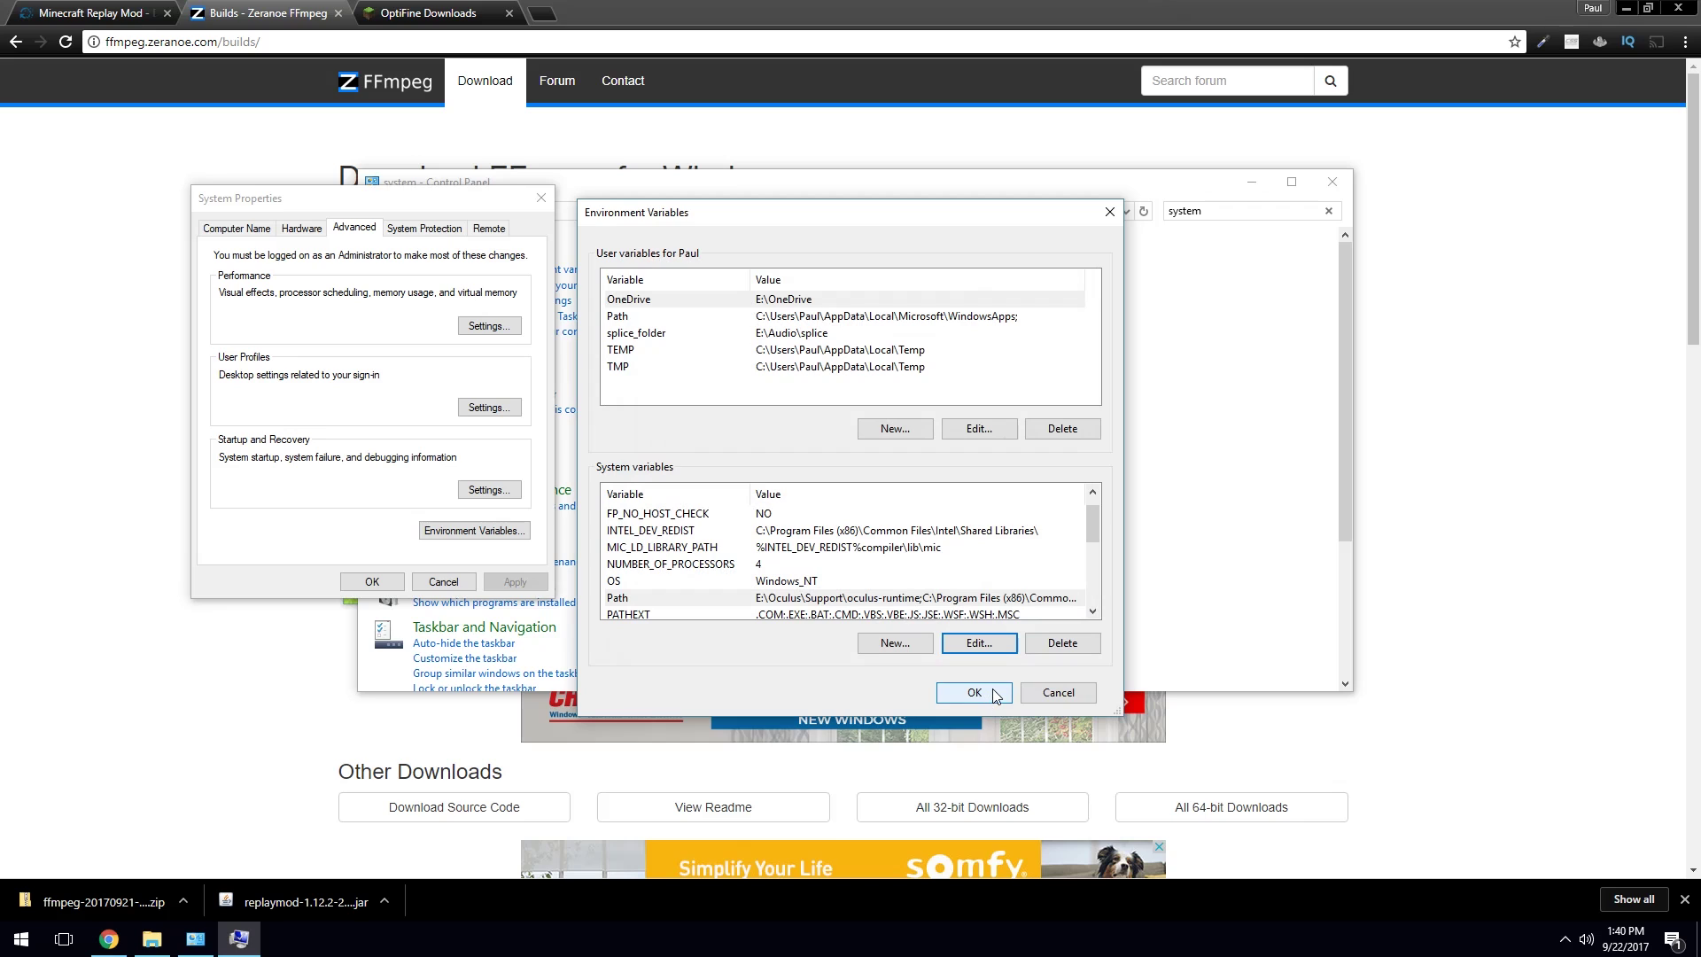
- Accept the Environment Variables and System Properties dialogs and close Control Panel
{"action": "left_click", "coordinate": [994, 694]}
{"action": "left_click", "coordinate": [372, 581]}
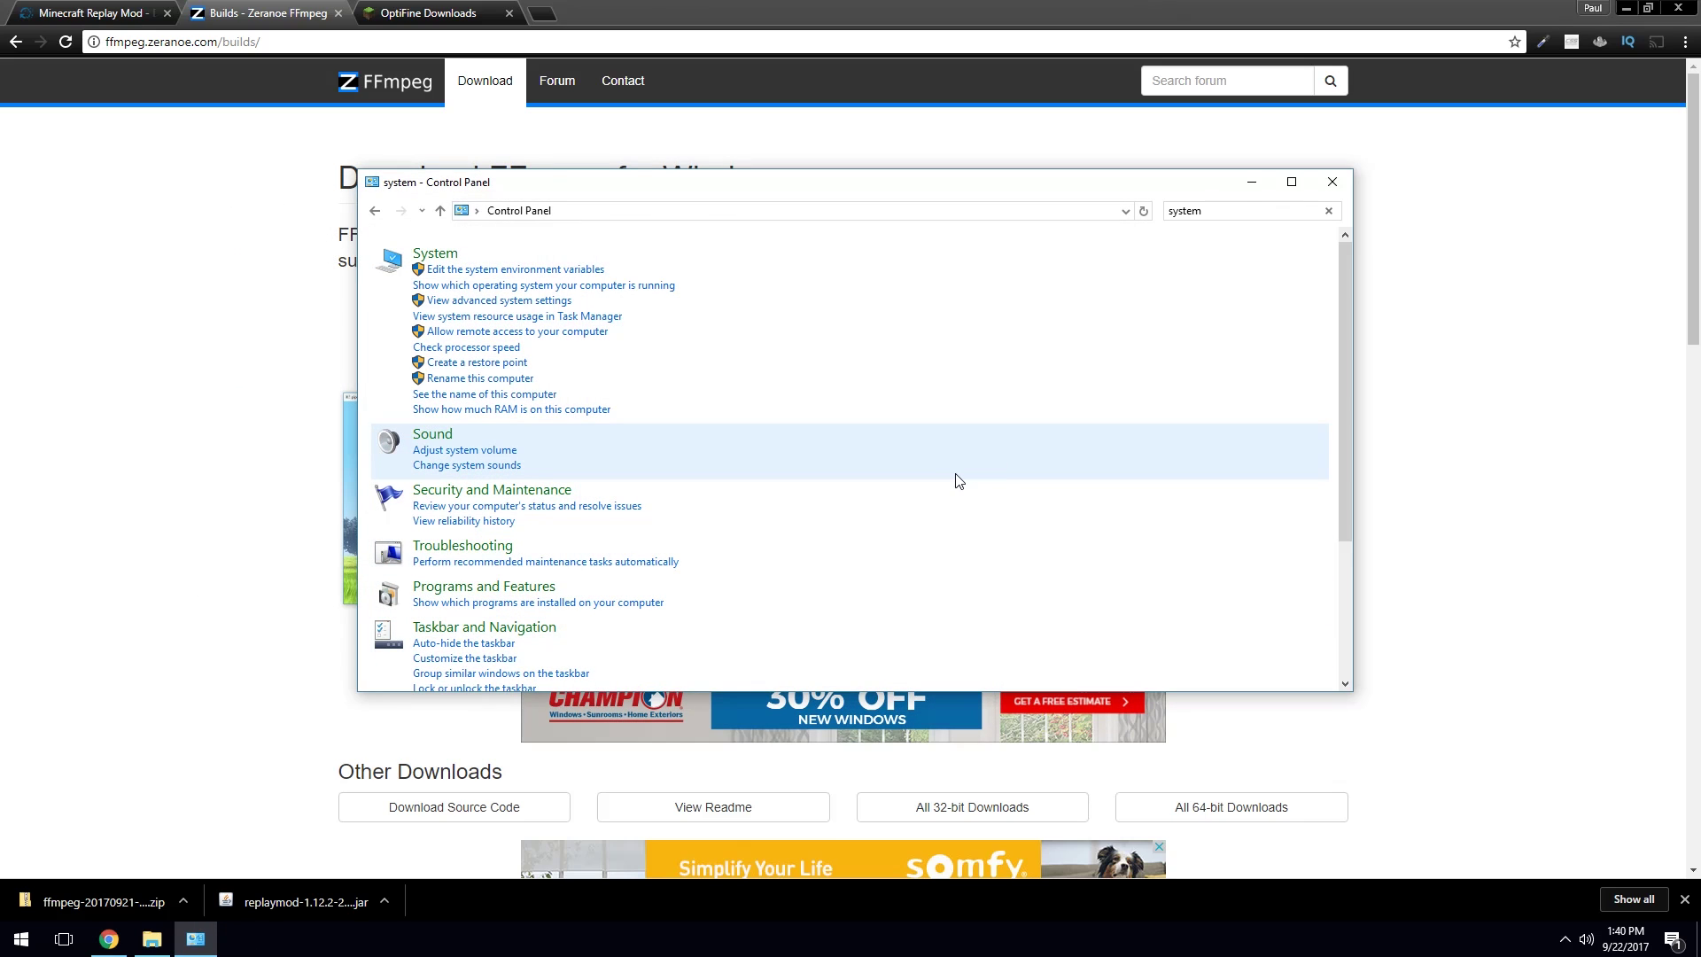
{"action": "left_click", "coordinate": [1331, 181]}
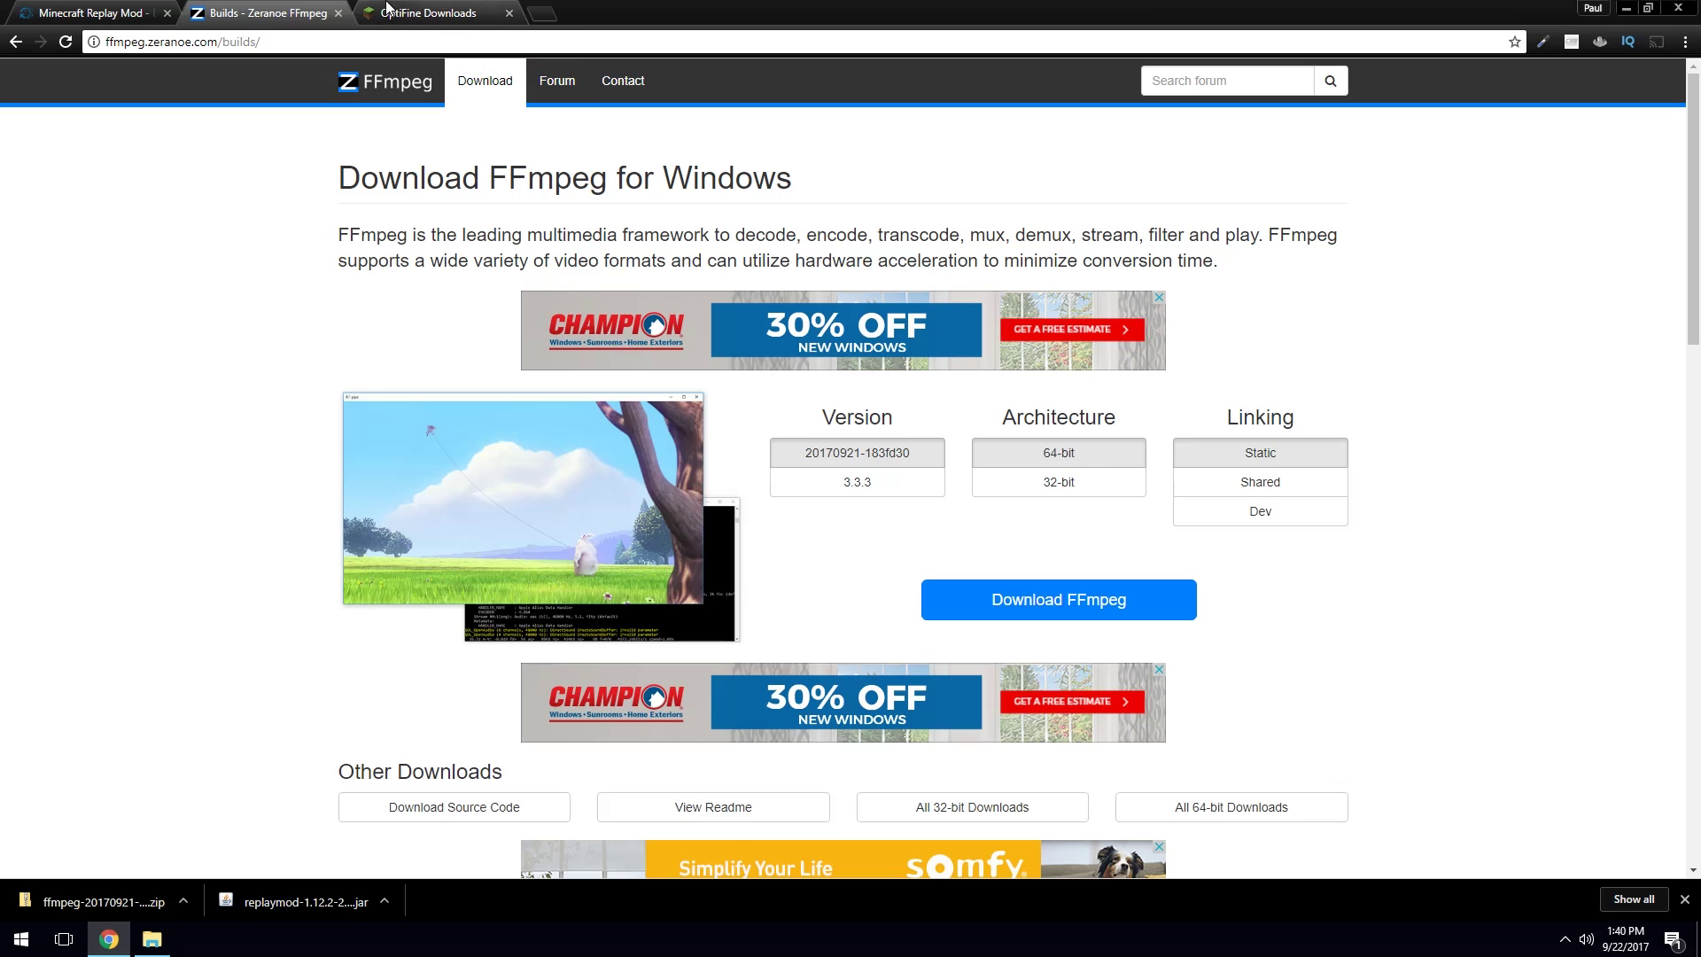
- Download OptiFine 1.12.2 HD U C5 from the OptiFine downloads page, skipping the ad page and keeping the flagged jar file
{"action": "left_click", "coordinate": [338, 13]}
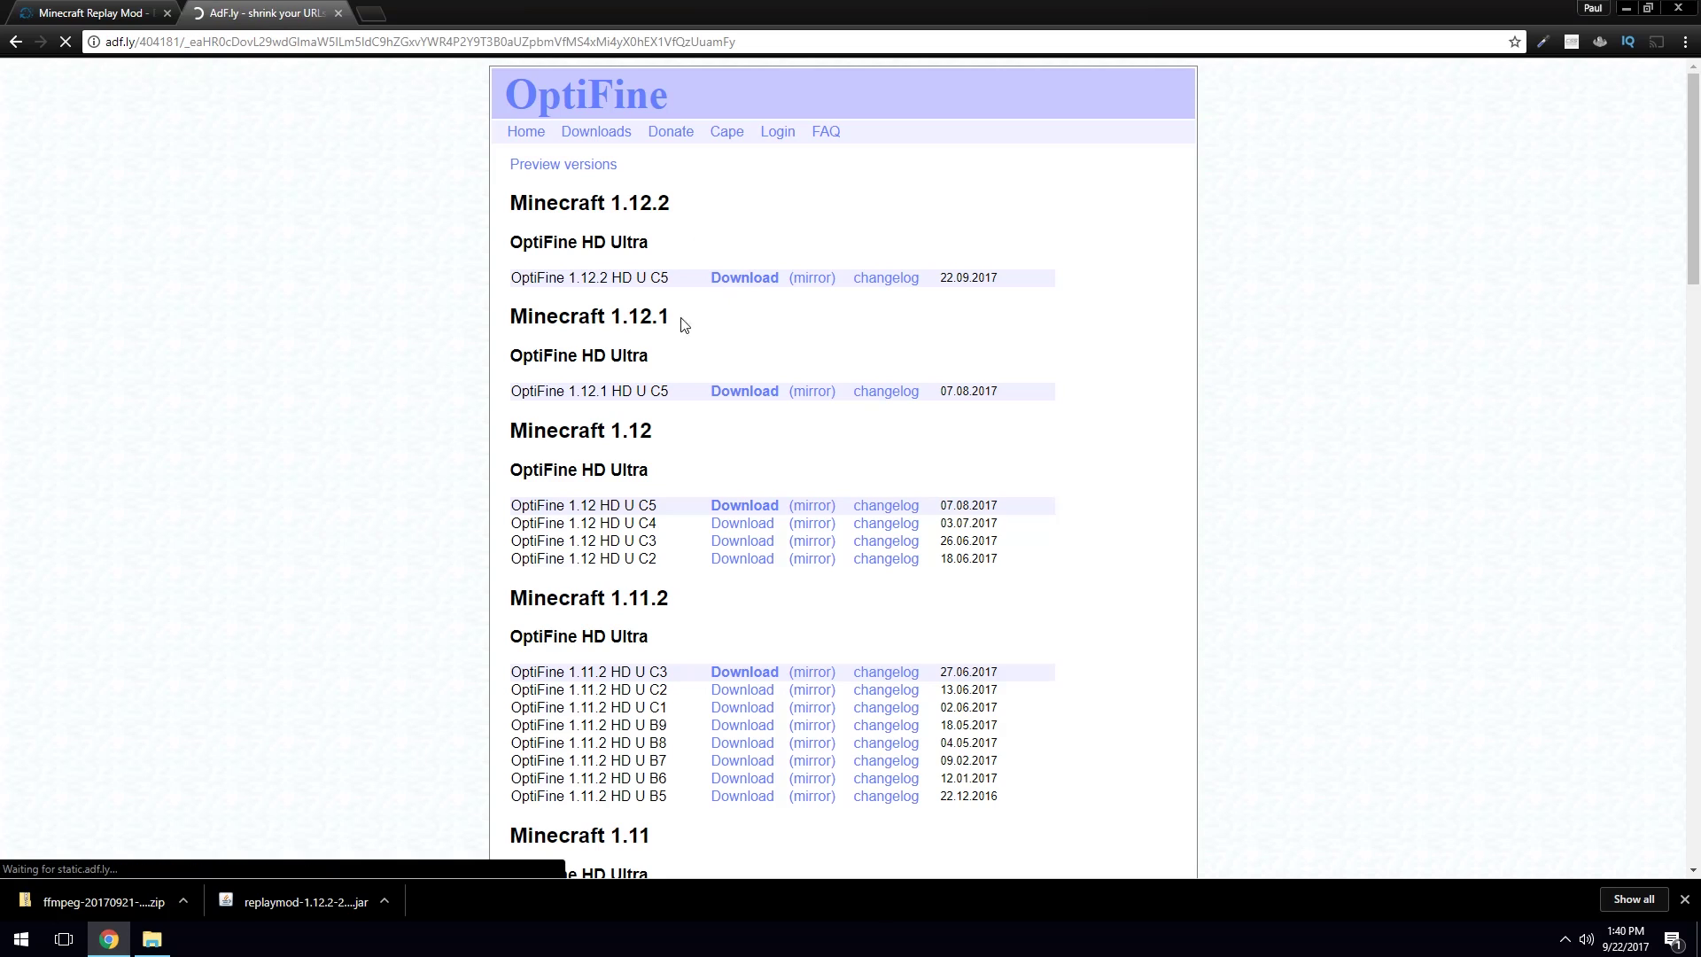
{"action": "left_click", "coordinate": [743, 280]}
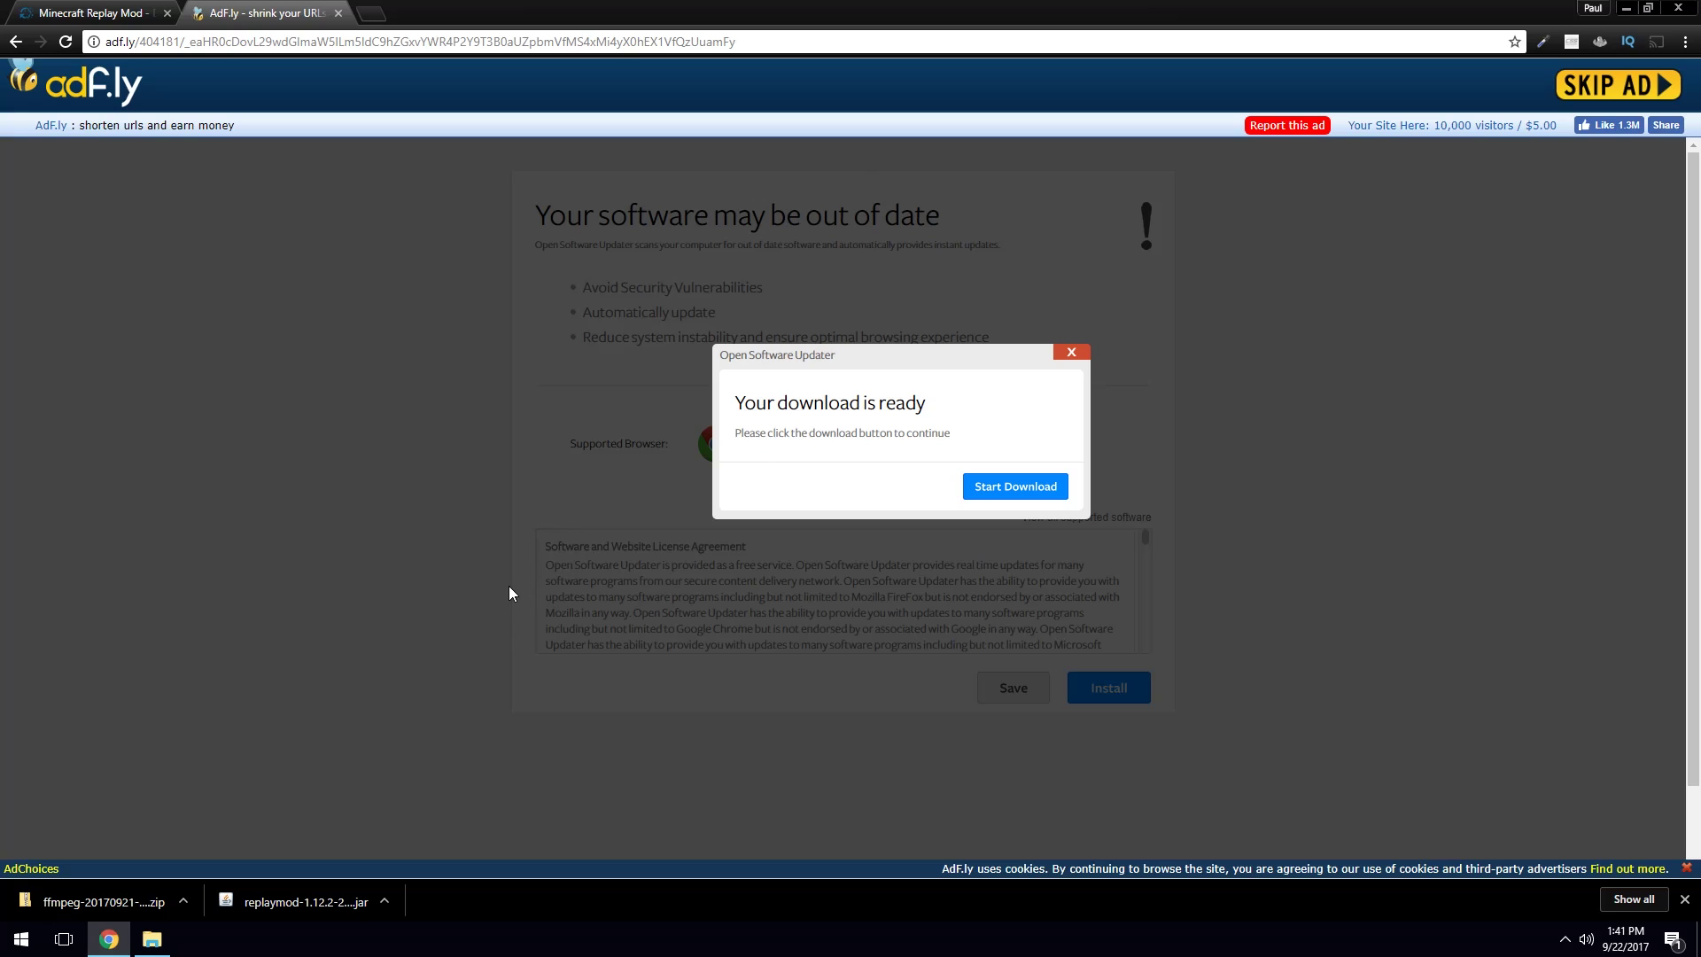
{"action": "left_click", "coordinate": [1591, 89]}
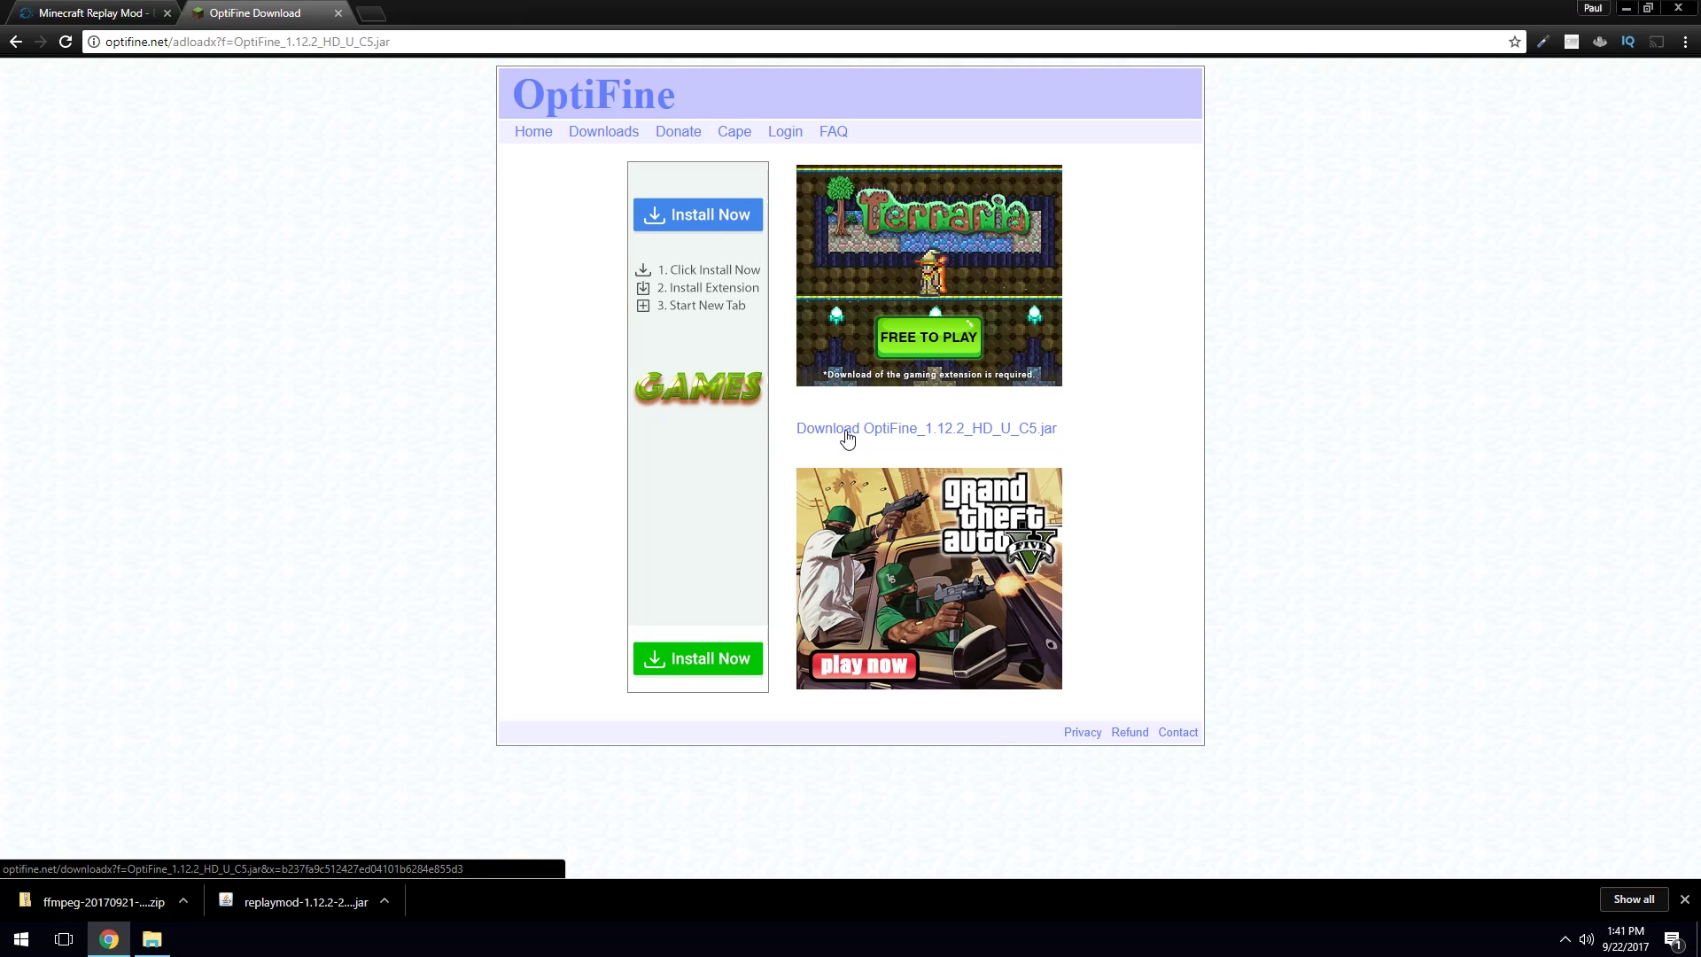
{"action": "left_click", "coordinate": [848, 434]}
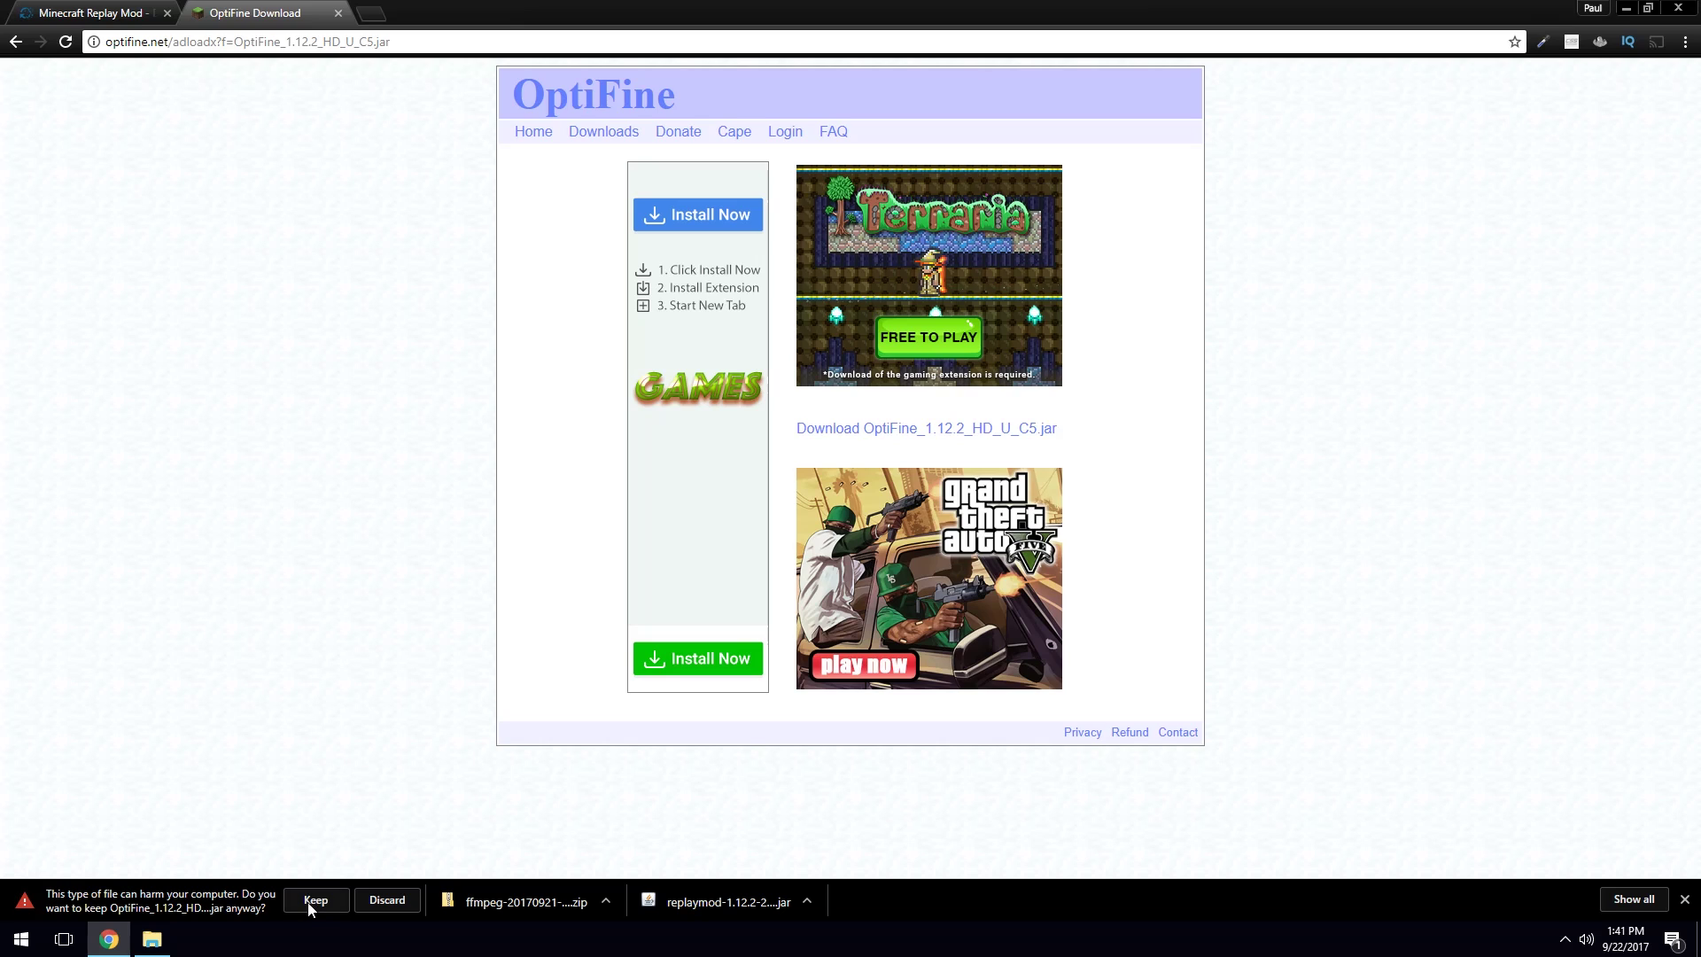
{"action": "left_click", "coordinate": [313, 900]}
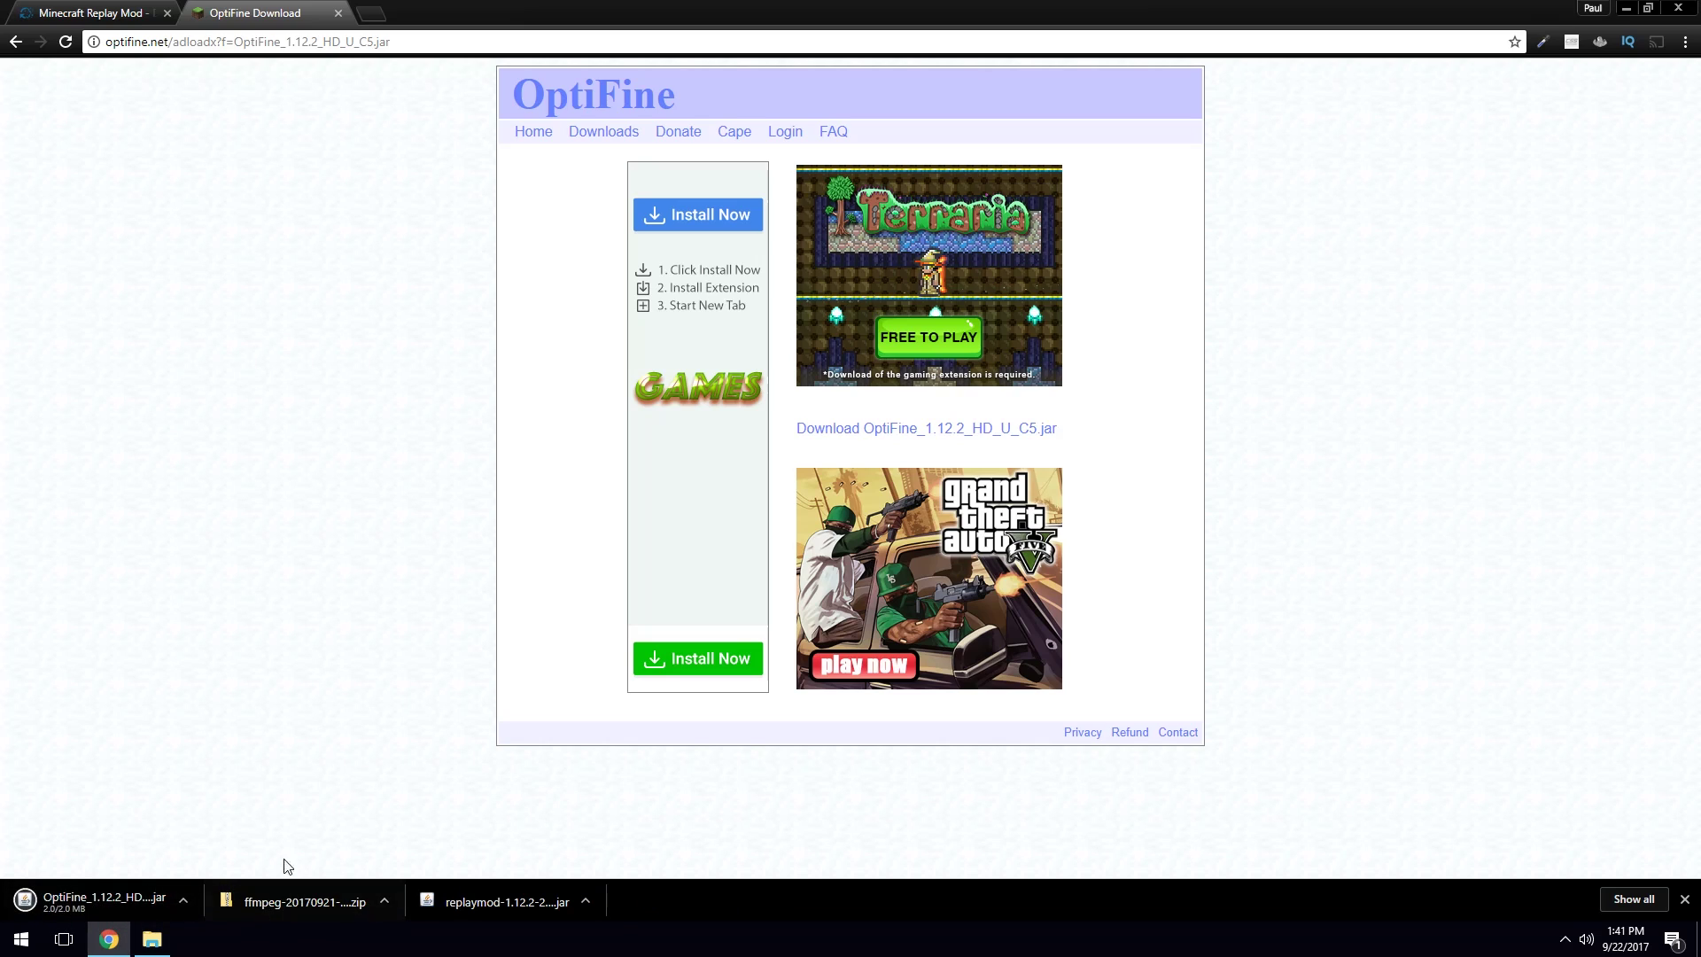
- Place the downloaded OptiFine_1.12.2_HD_U_C5.jar in the .minecraft\mods\1.12.2 folder alongside the Replay Mod jar
{"action": "left_click_drag", "start_coordinate": [760, 11], "coordinate": [1382, 120]}
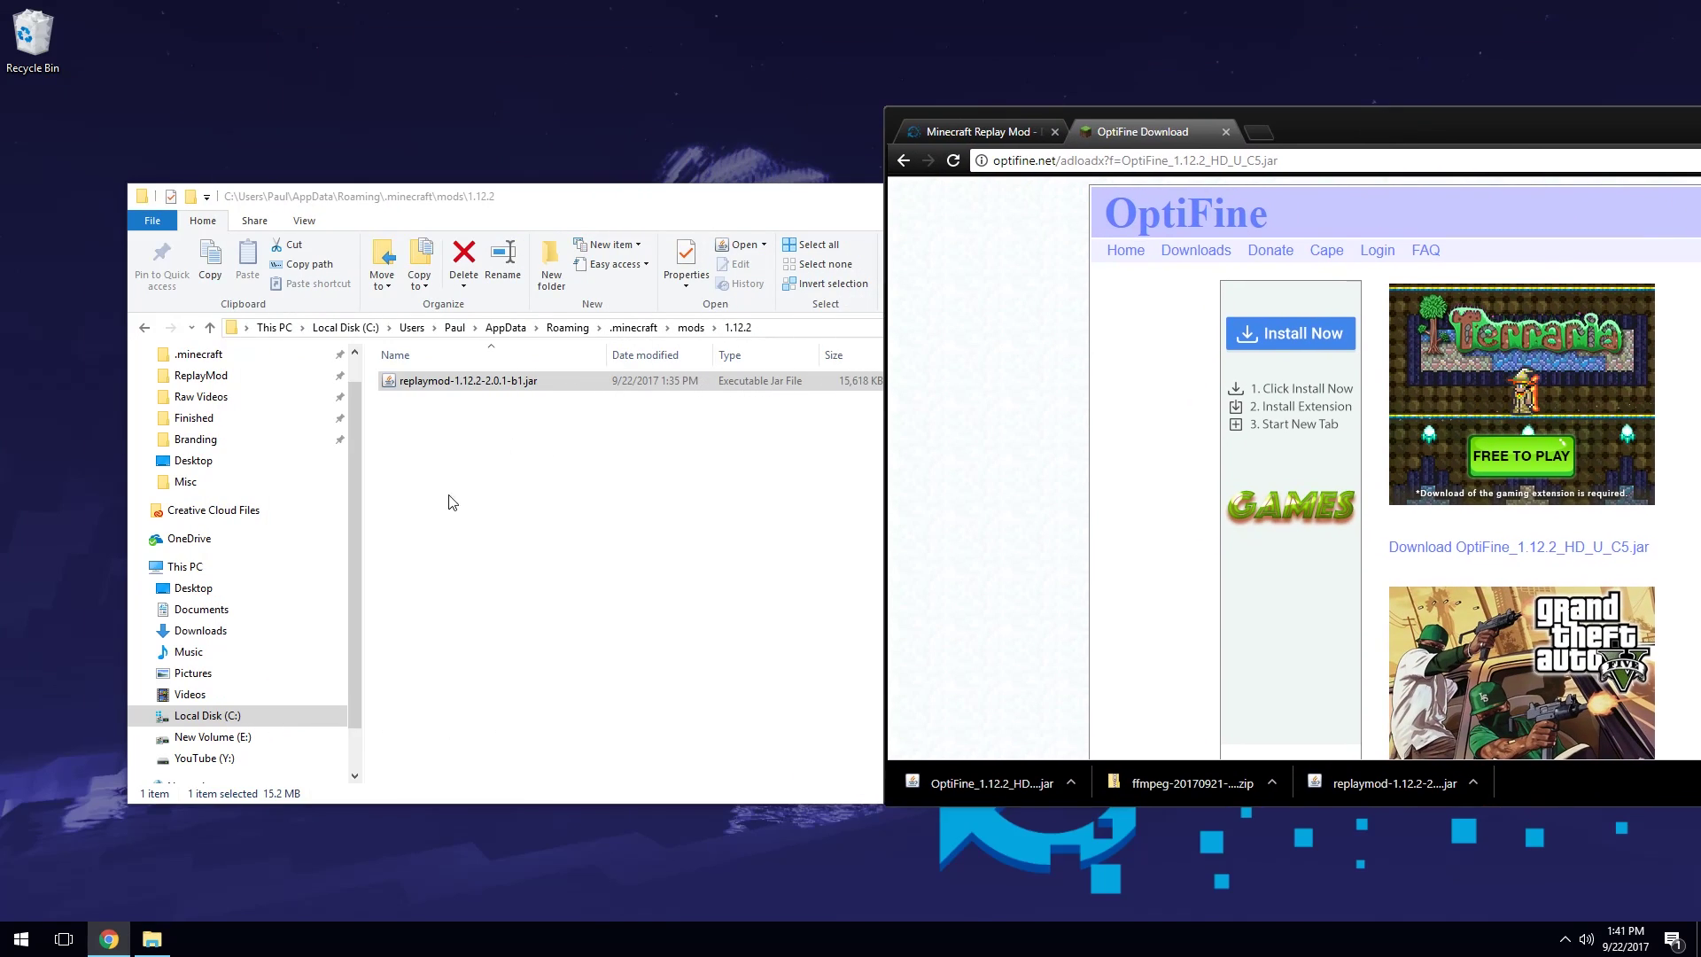
{"action": "left_click_drag", "start_coordinate": [948, 797], "coordinate": [507, 547]}
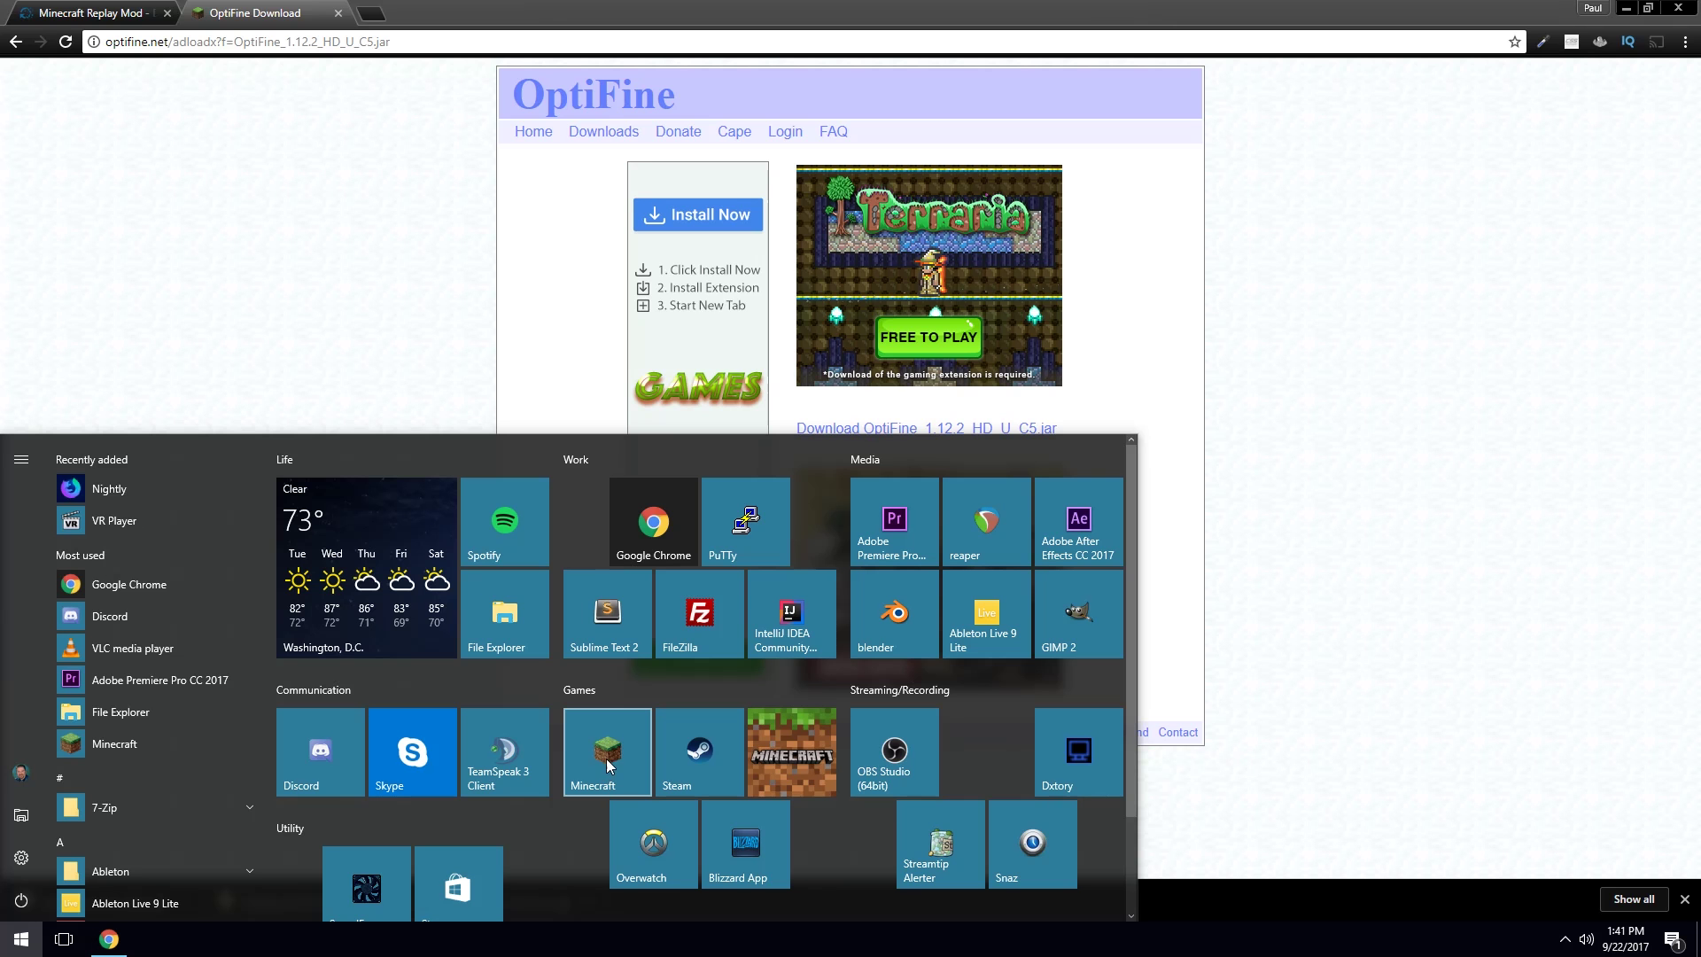
- Open the Minecraft Launcher and start the game with the 1.12.2 forge profile
{"action": "left_click", "coordinate": [608, 760]}
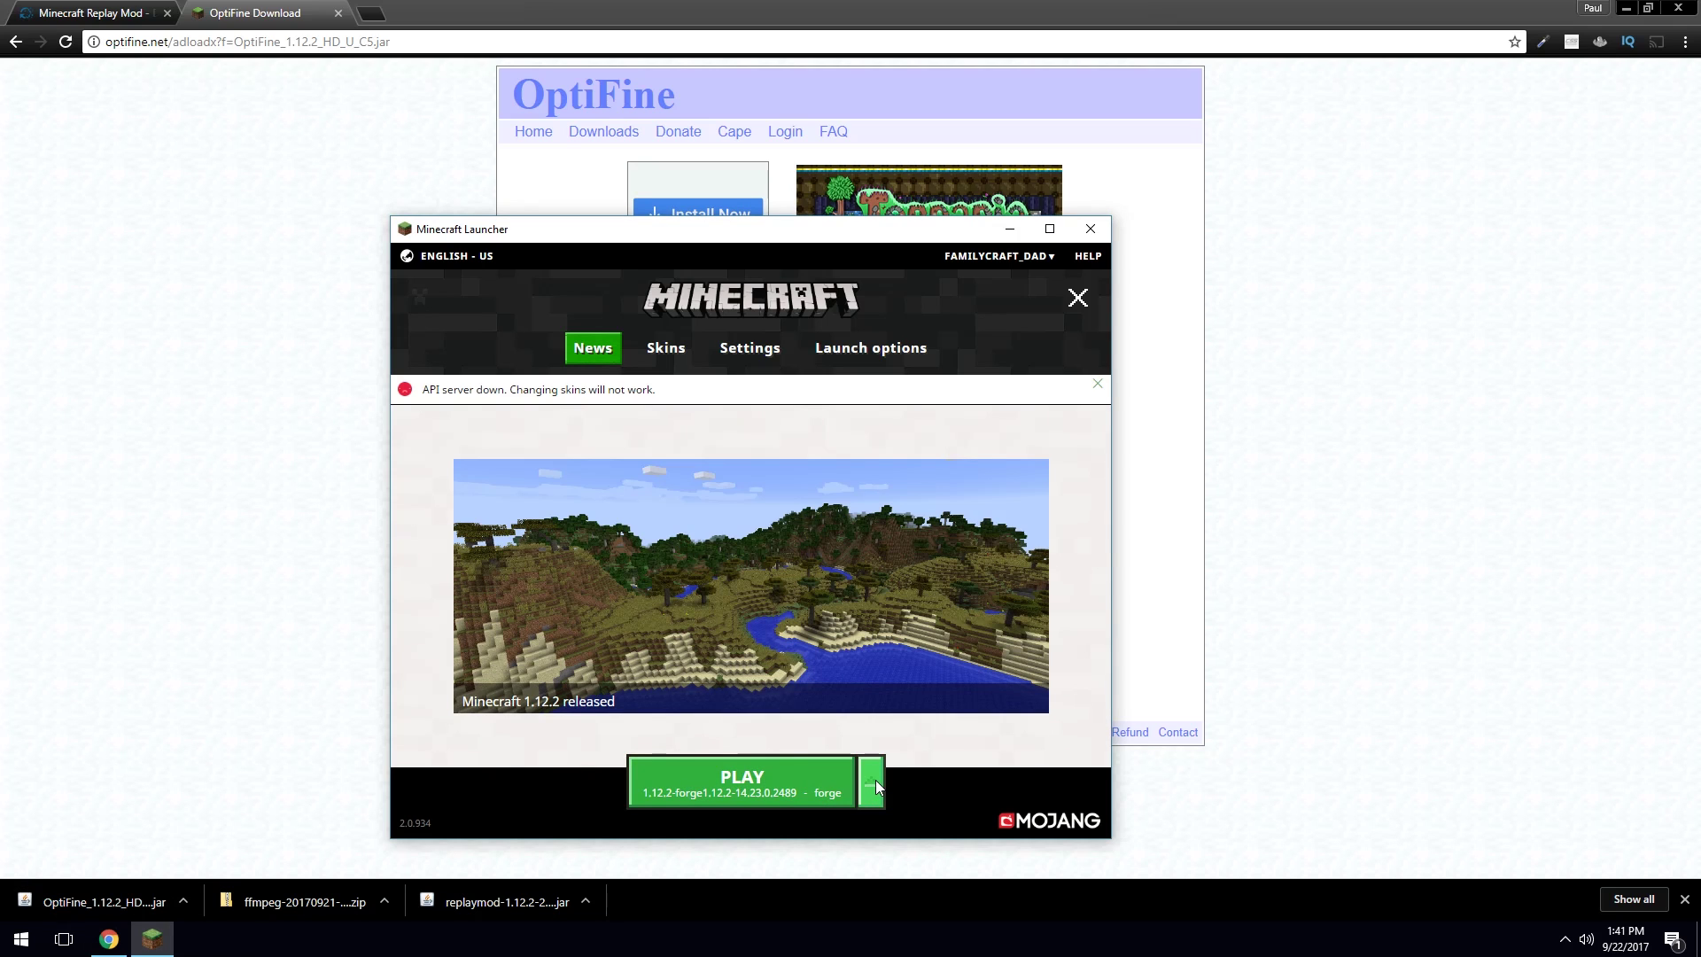
{"action": "left_click", "coordinate": [742, 783]}
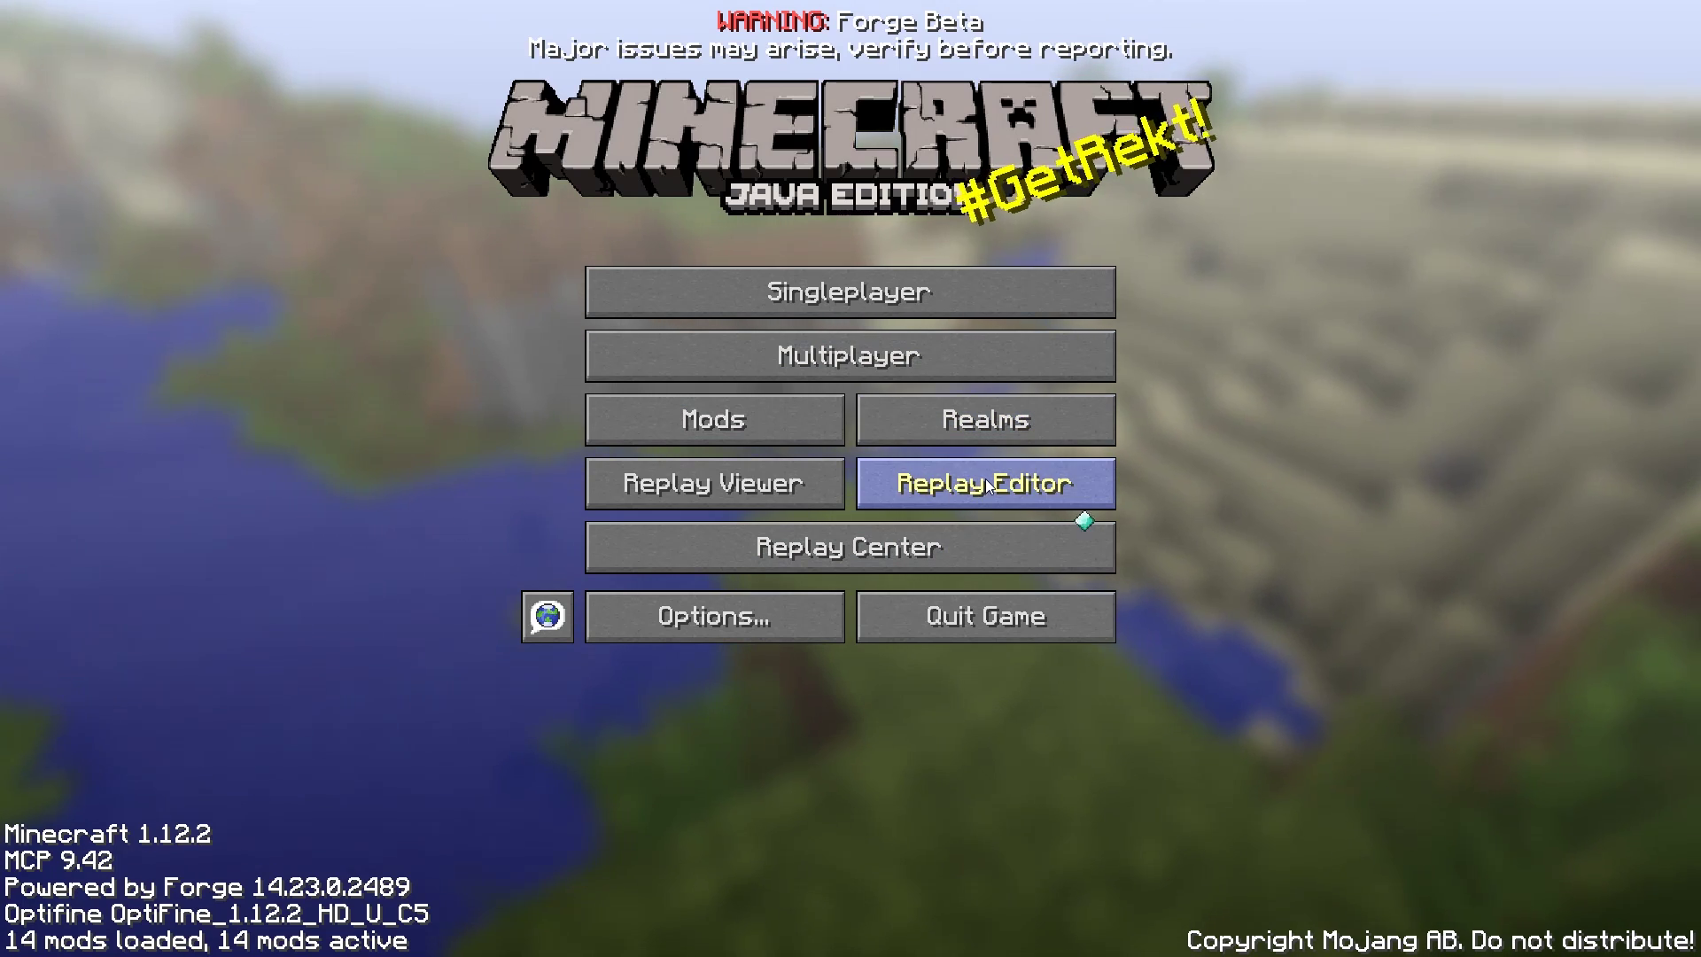